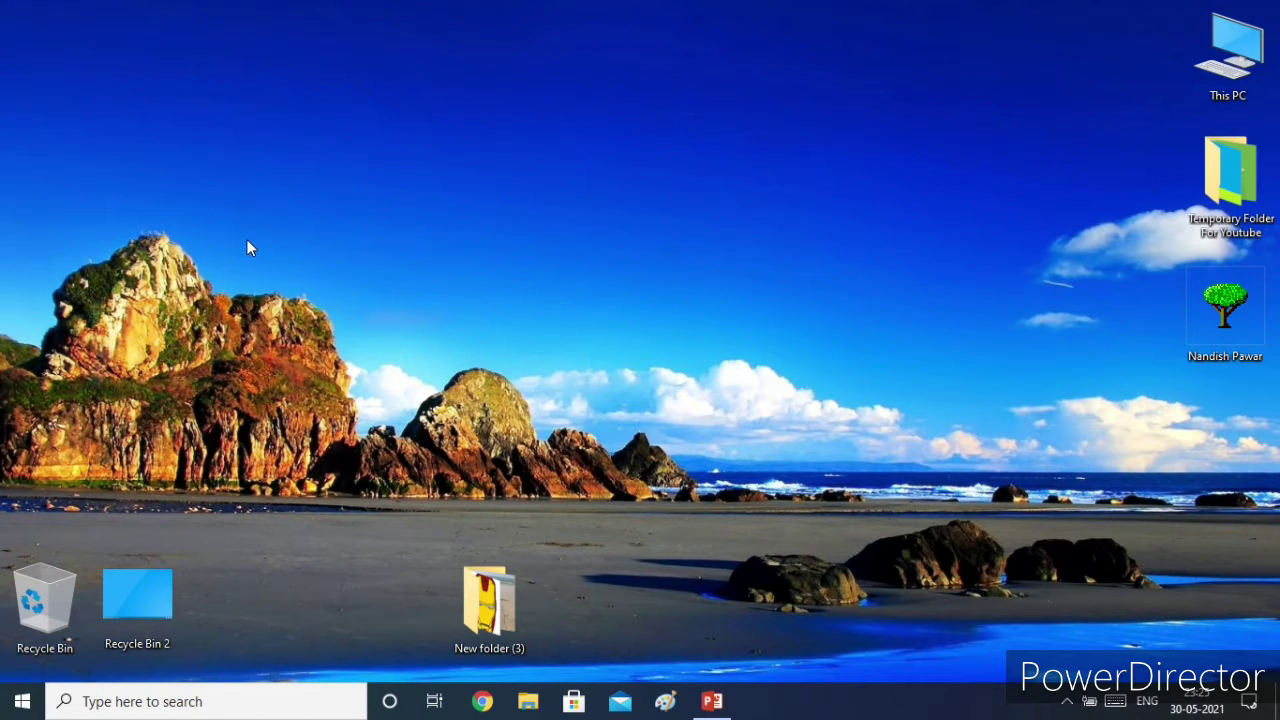
# Open PowerPoint 2013 with a new blank presentation and set the slide's layout to Blank.
pyautogui.click(185, 702)
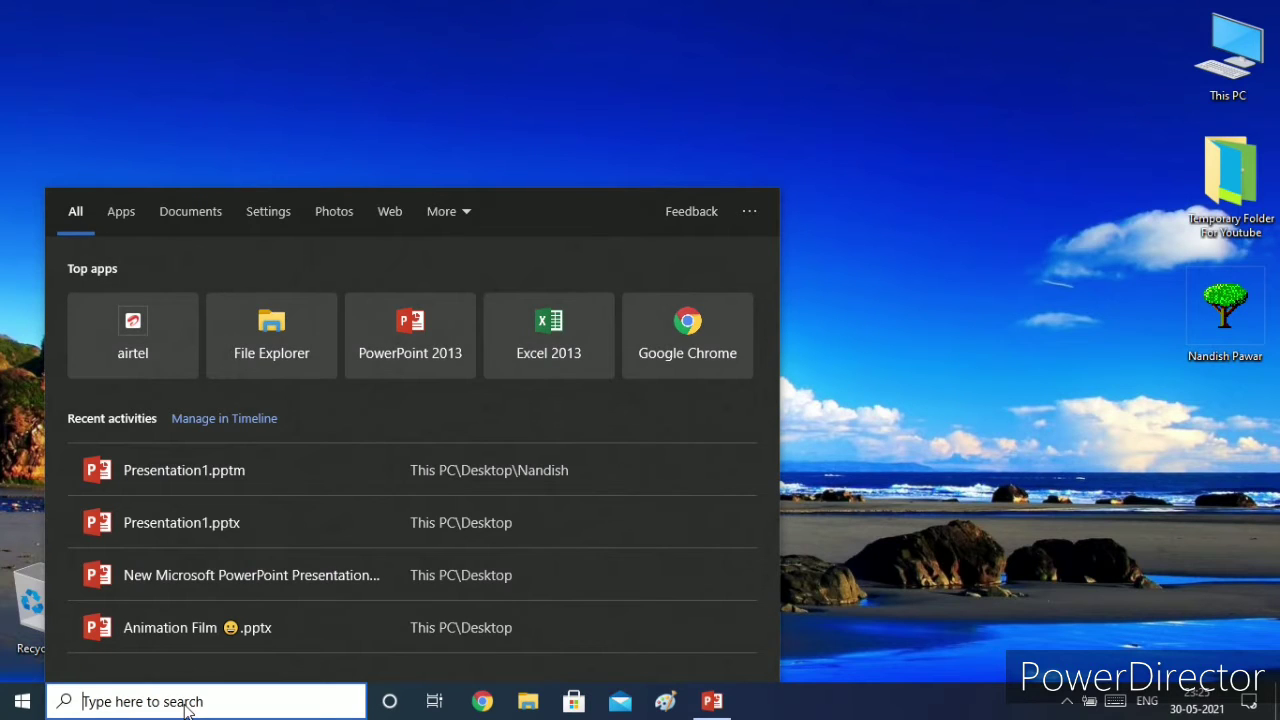
pyautogui.write('pow')
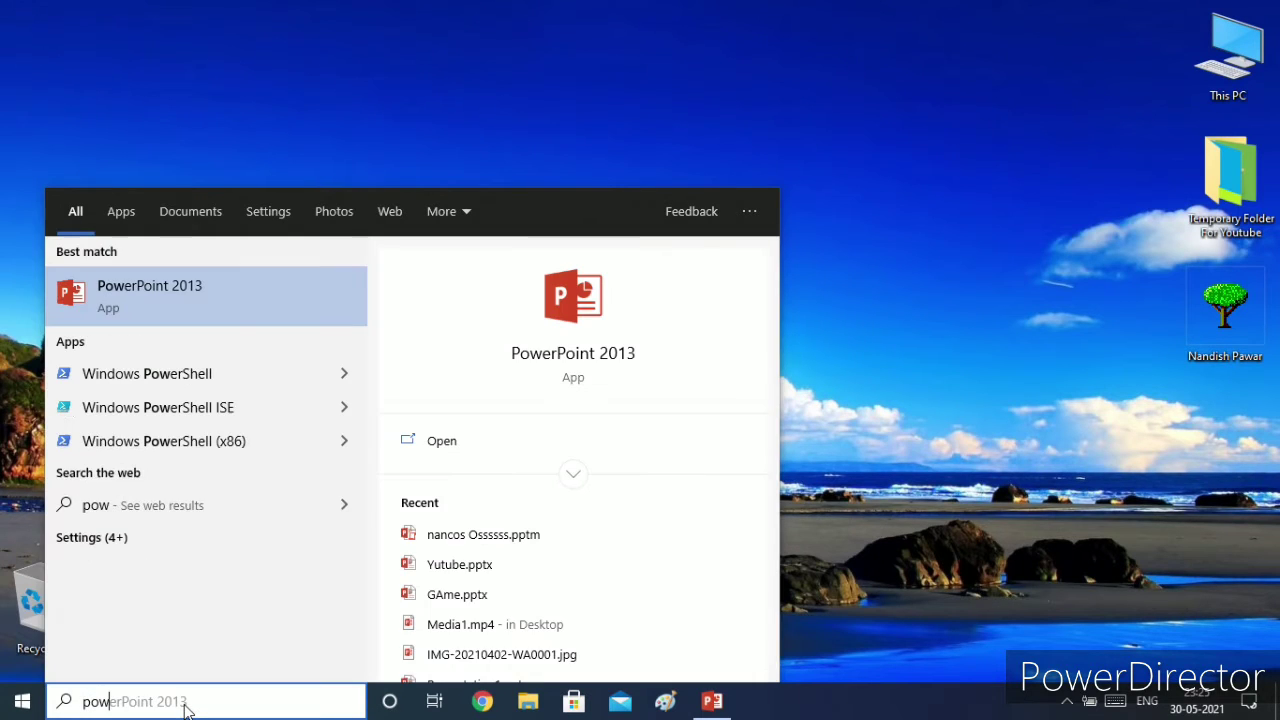
pyautogui.write('erpoint')
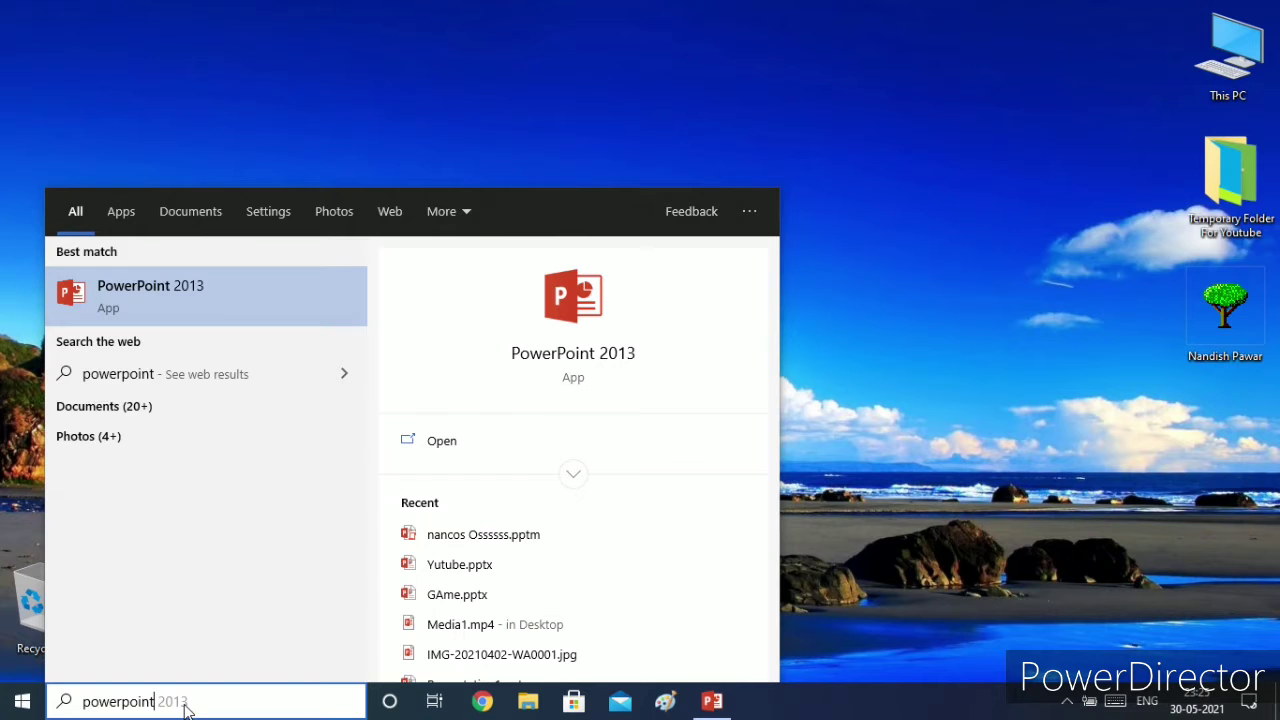
pyautogui.click(123, 307)
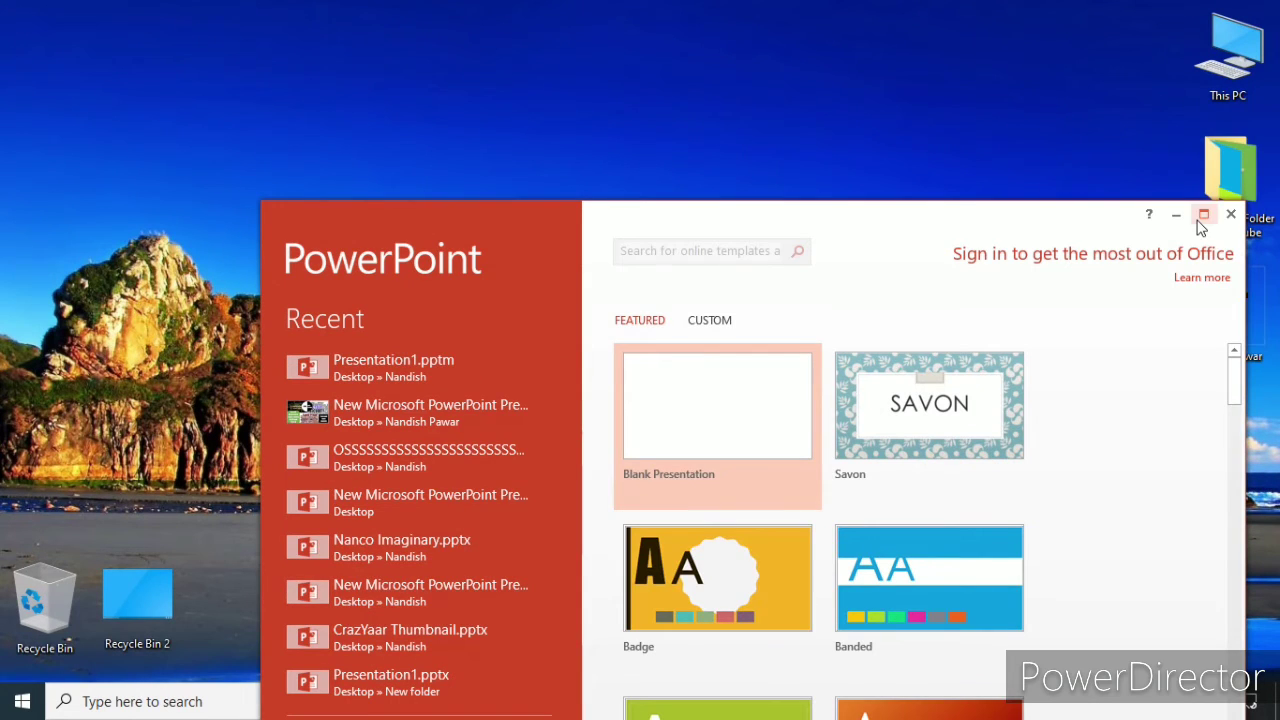
pyautogui.click(1203, 214)
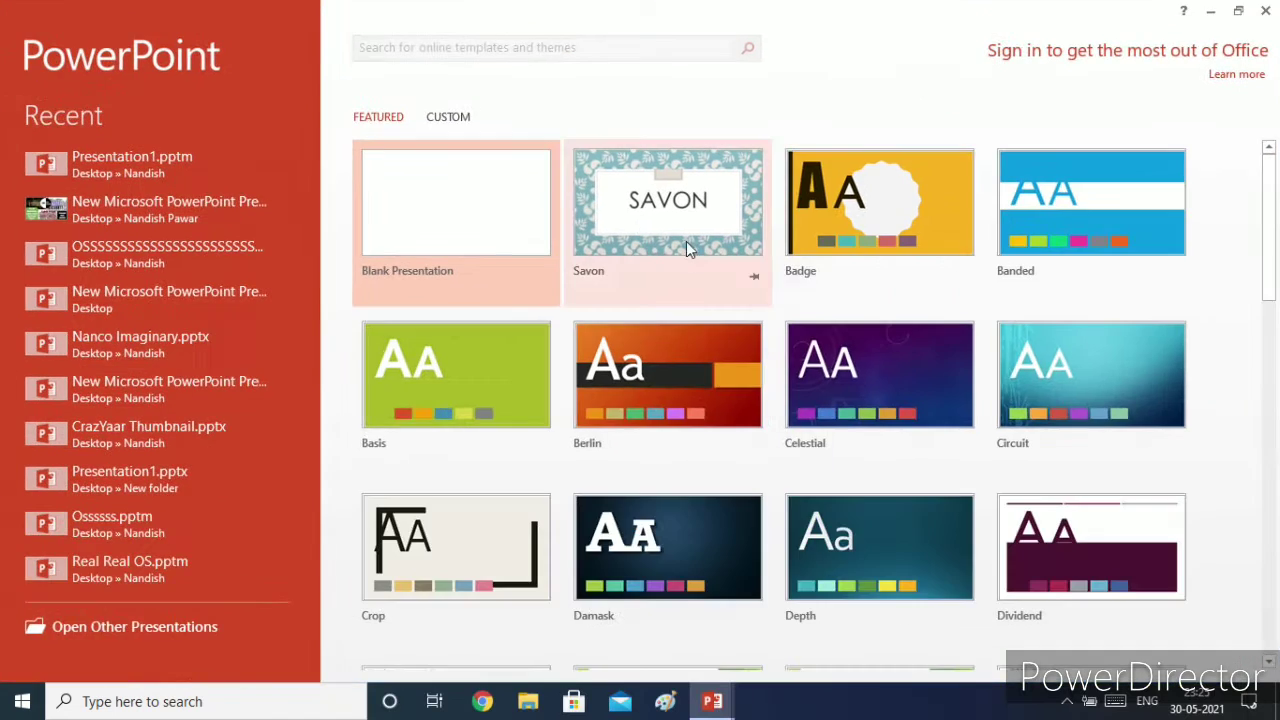
pyautogui.click(484, 237)
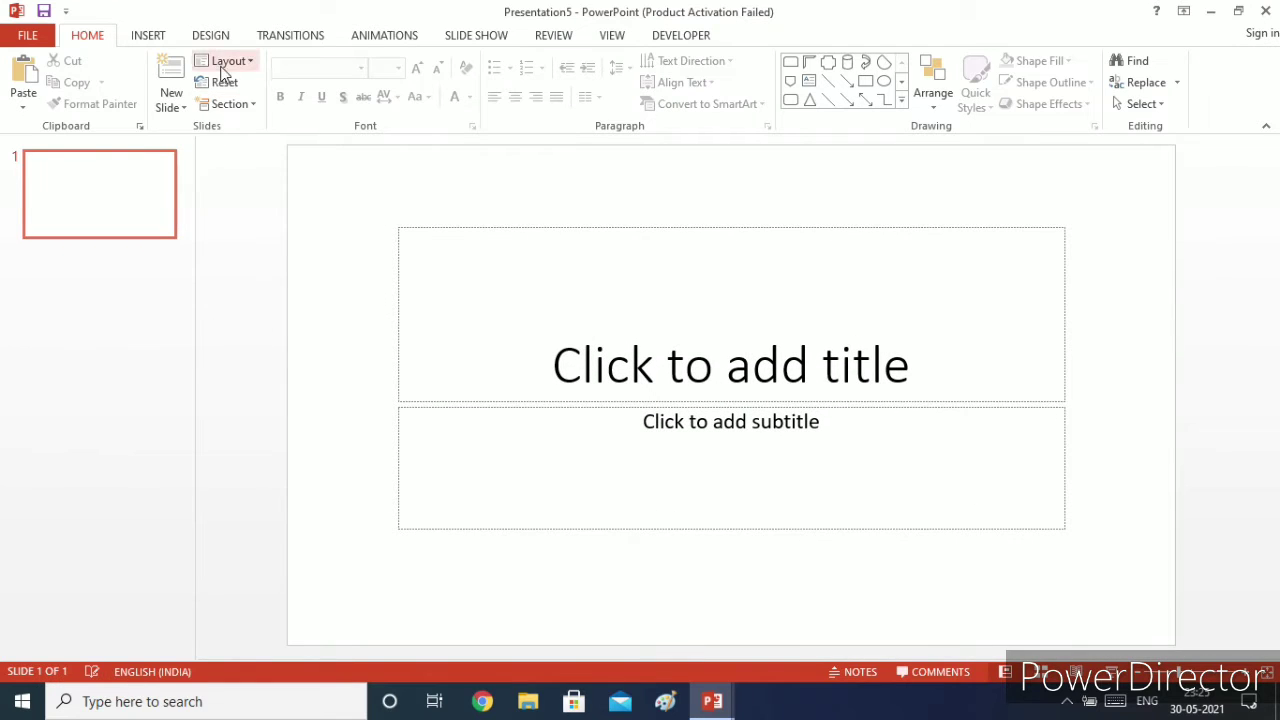
pyautogui.click(220, 63)
pyautogui.click(243, 305)
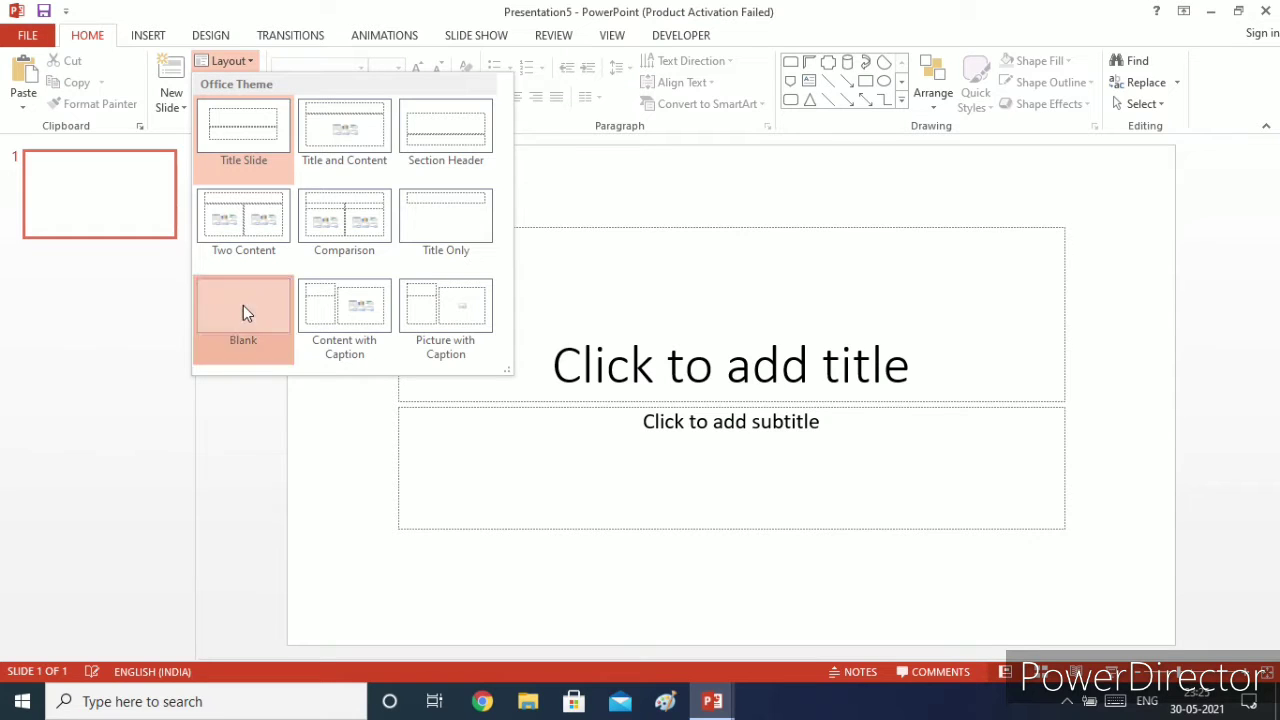
# Draw an upright rounded rectangle for the face, round its corners fully, and place it in the slide's upper-left area.
pyautogui.click(791, 101)
pyautogui.moveTo(617, 207); pyautogui.dragTo(708, 331)
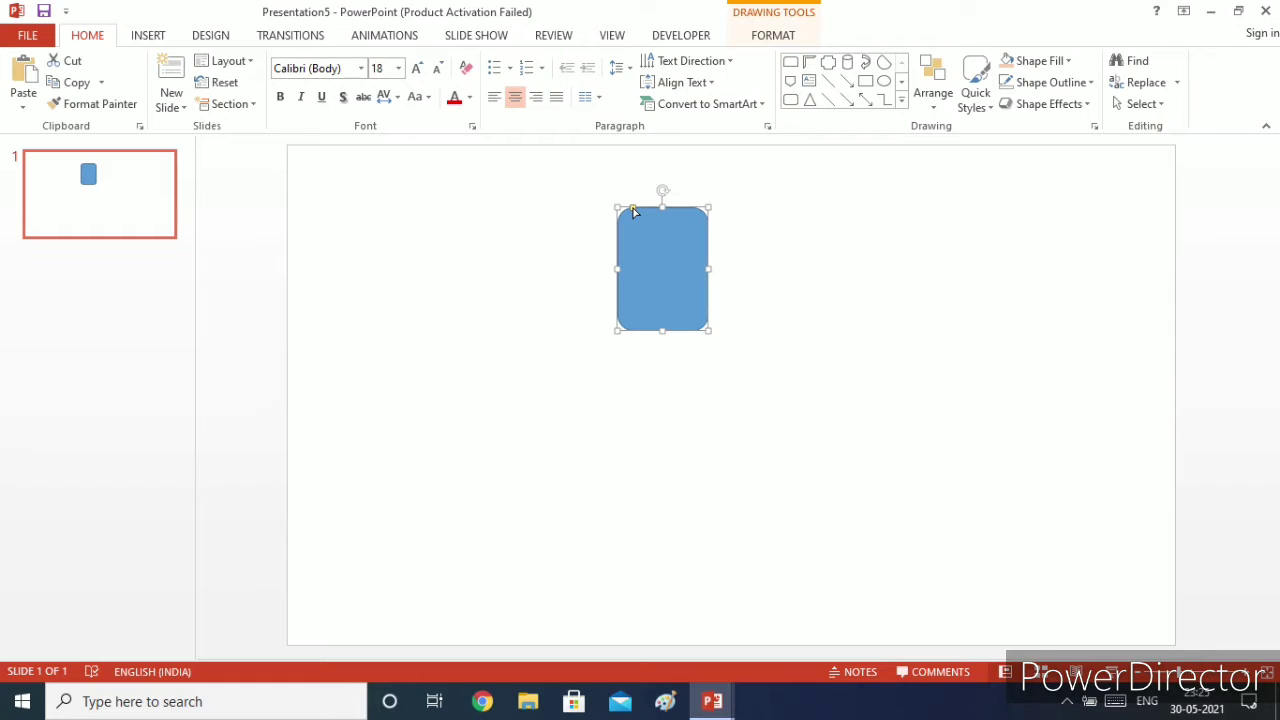
pyautogui.moveTo(633, 215); pyautogui.dragTo(491, 288)
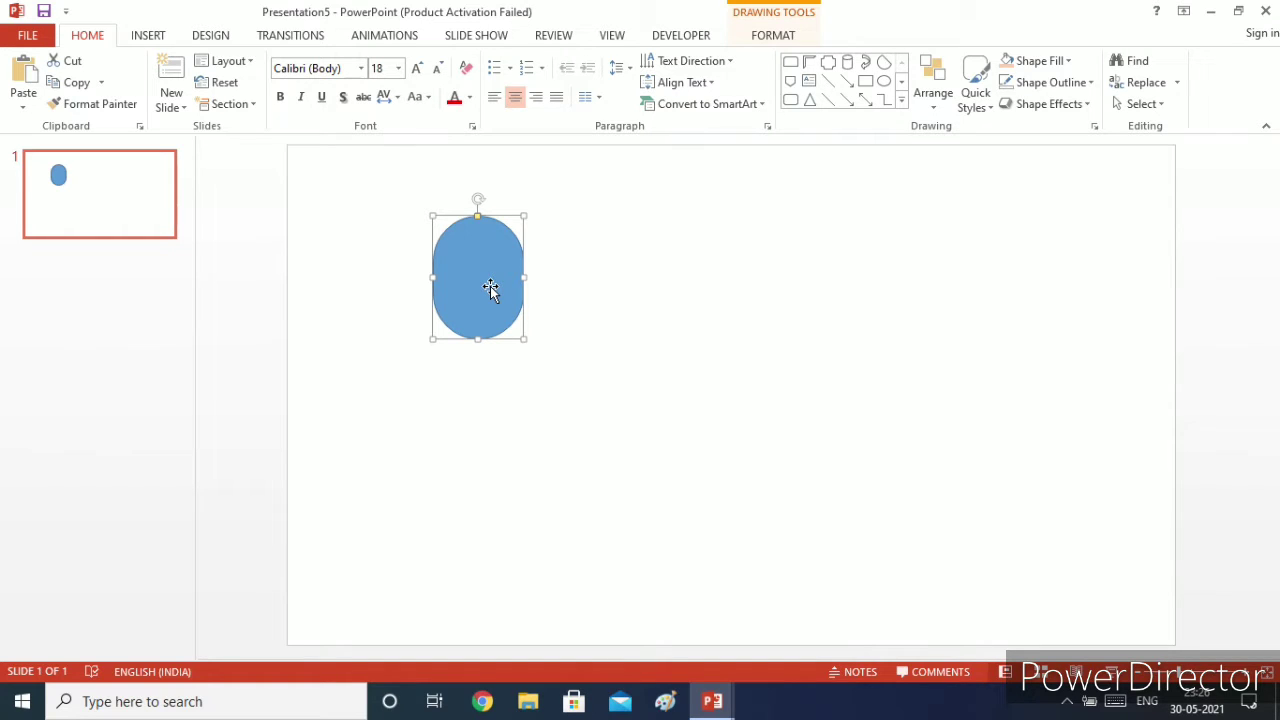
pyautogui.moveTo(489, 266)
pyautogui.mouseDown()
pyautogui.moveTo(466, 269)
pyautogui.moveTo(473, 277)
pyautogui.mouseUp()
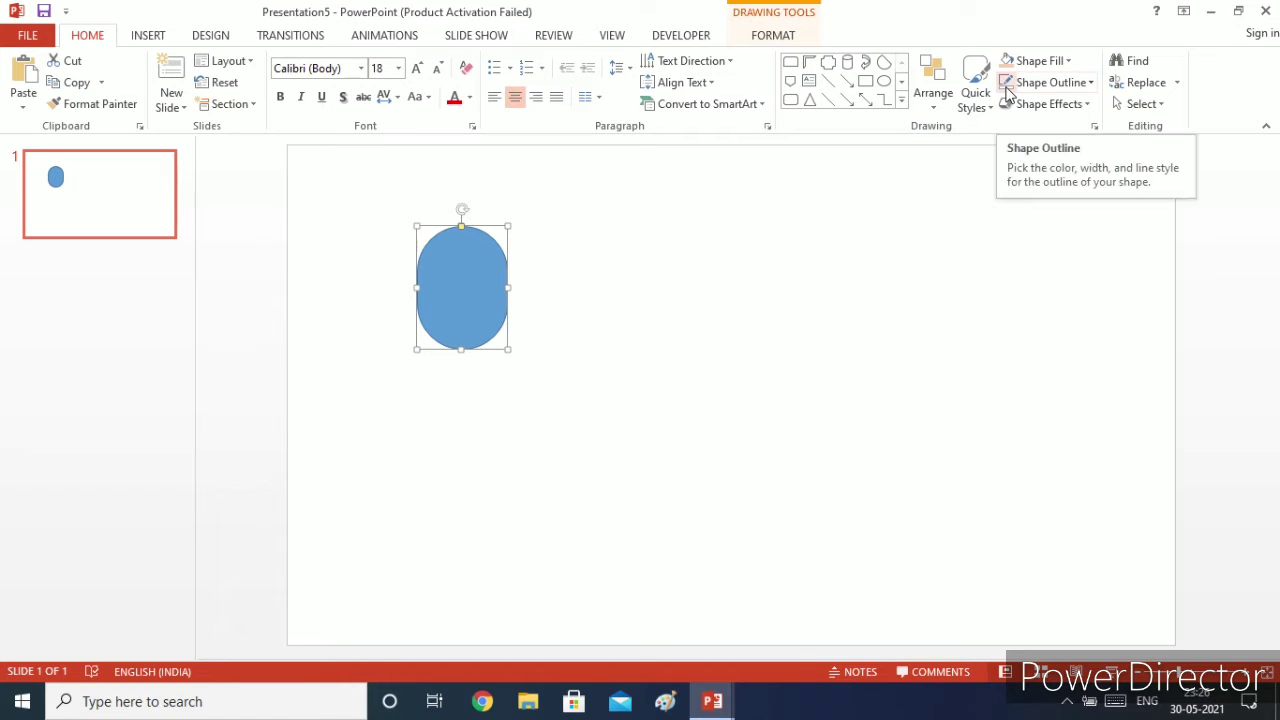
# Remove the face shape's outline and fill it with Orange, Accent 2, Lighter 60%.
pyautogui.click(1041, 88)
pyautogui.click(1044, 244)
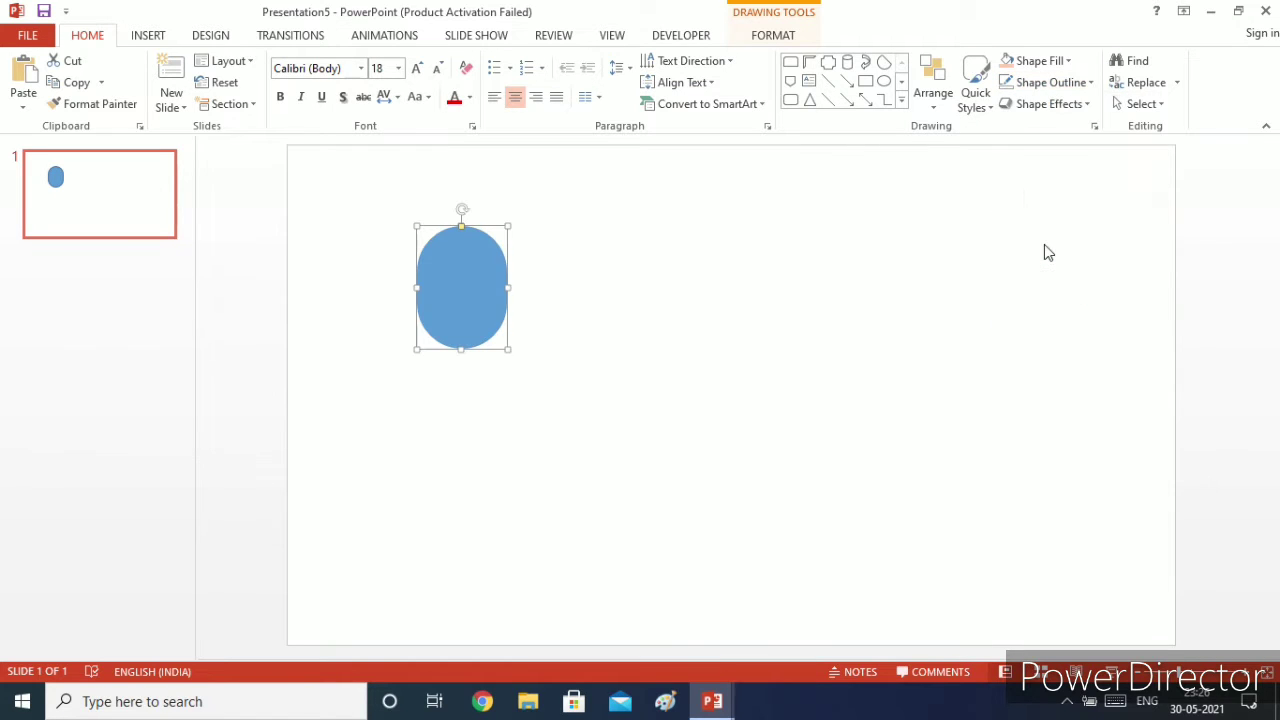
pyautogui.click(1036, 61)
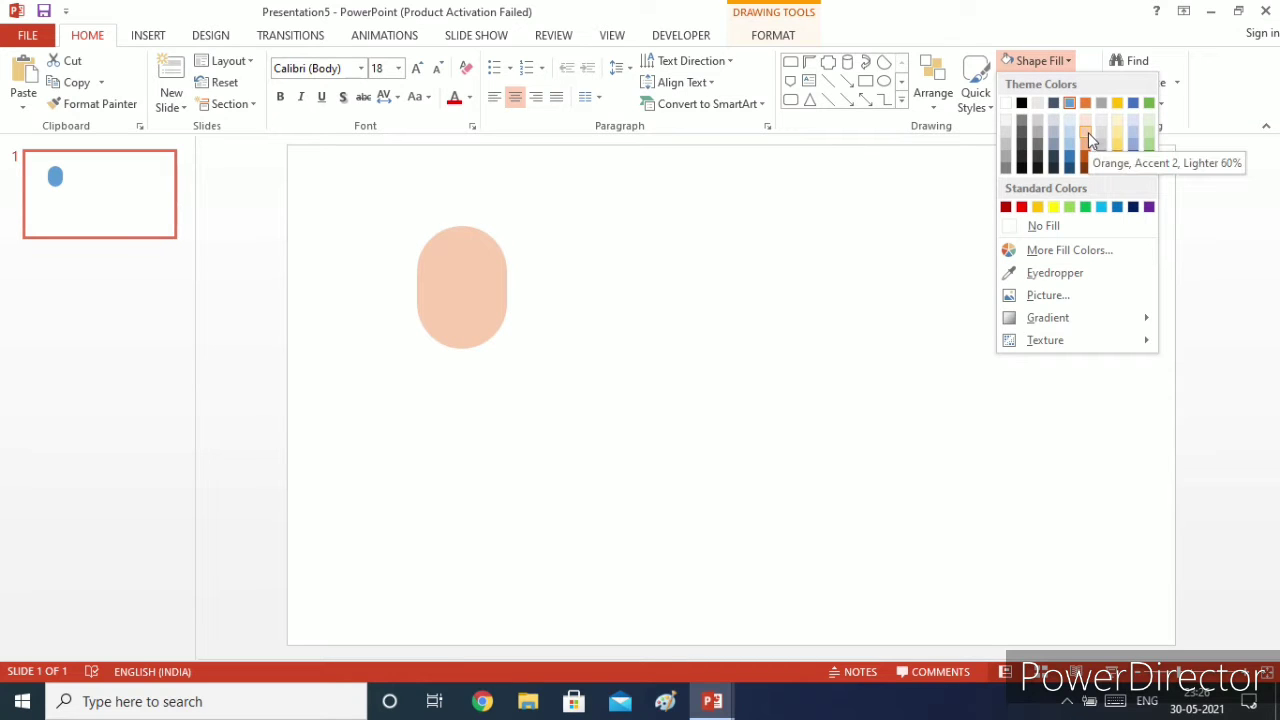
pyautogui.click(1088, 132)
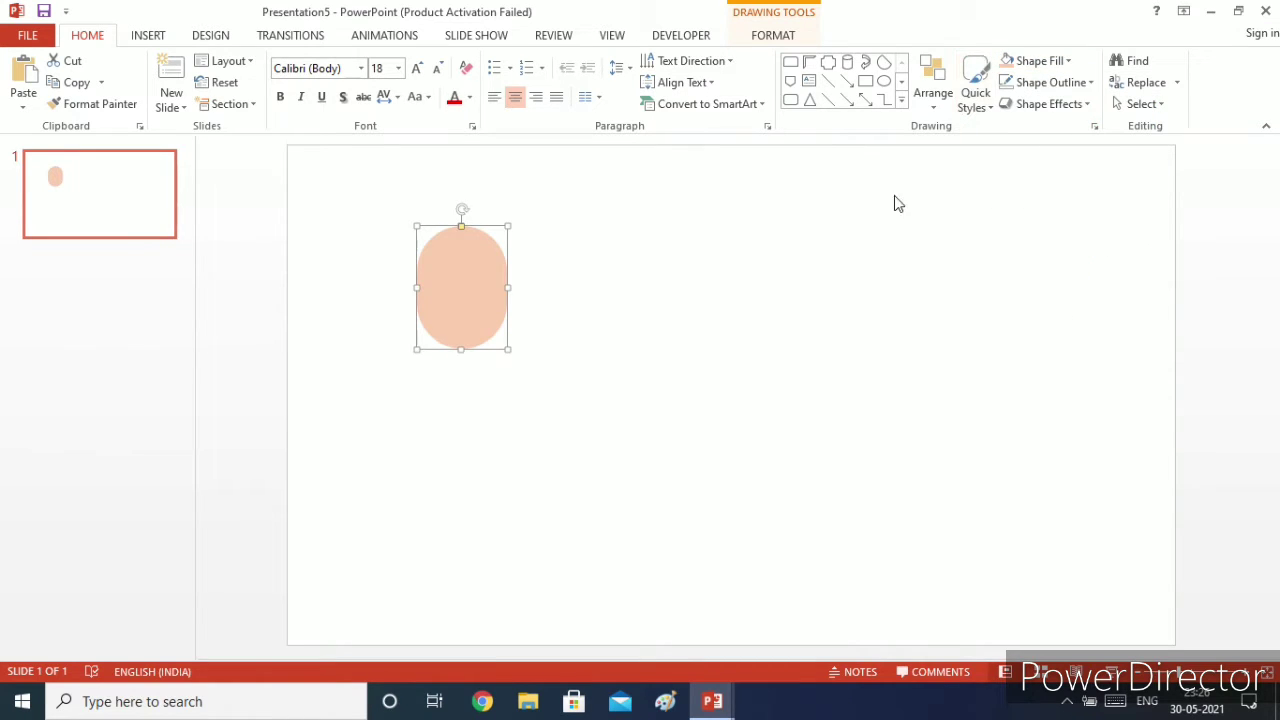
pyautogui.click(898, 204)
# Add a small circle with black fill and no outline over the face's upper-right corner as hair.
pyautogui.click(885, 81)
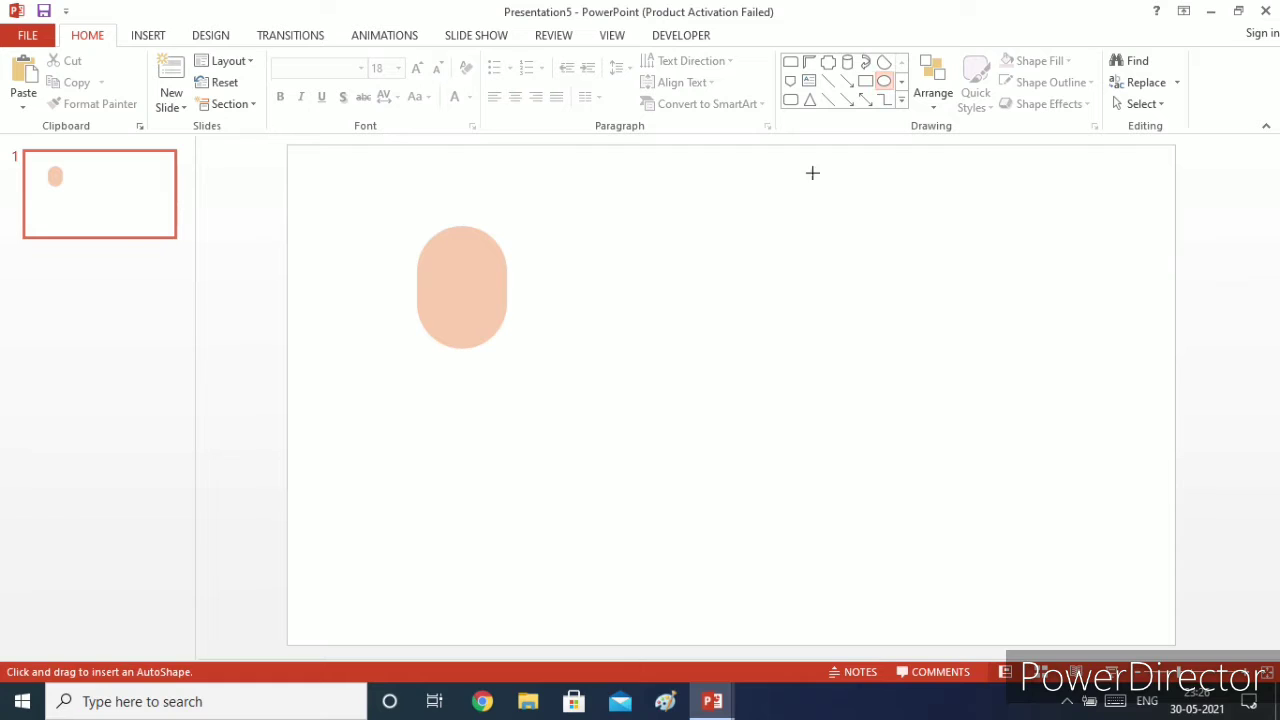
pyautogui.moveTo(661, 242)
pyautogui.mouseDown()
pyautogui.moveTo(710, 297)
pyautogui.moveTo(477, 220)
pyautogui.moveTo(516, 241)
pyautogui.moveTo(500, 232)
pyautogui.mouseUp()
pyautogui.click(1032, 66)
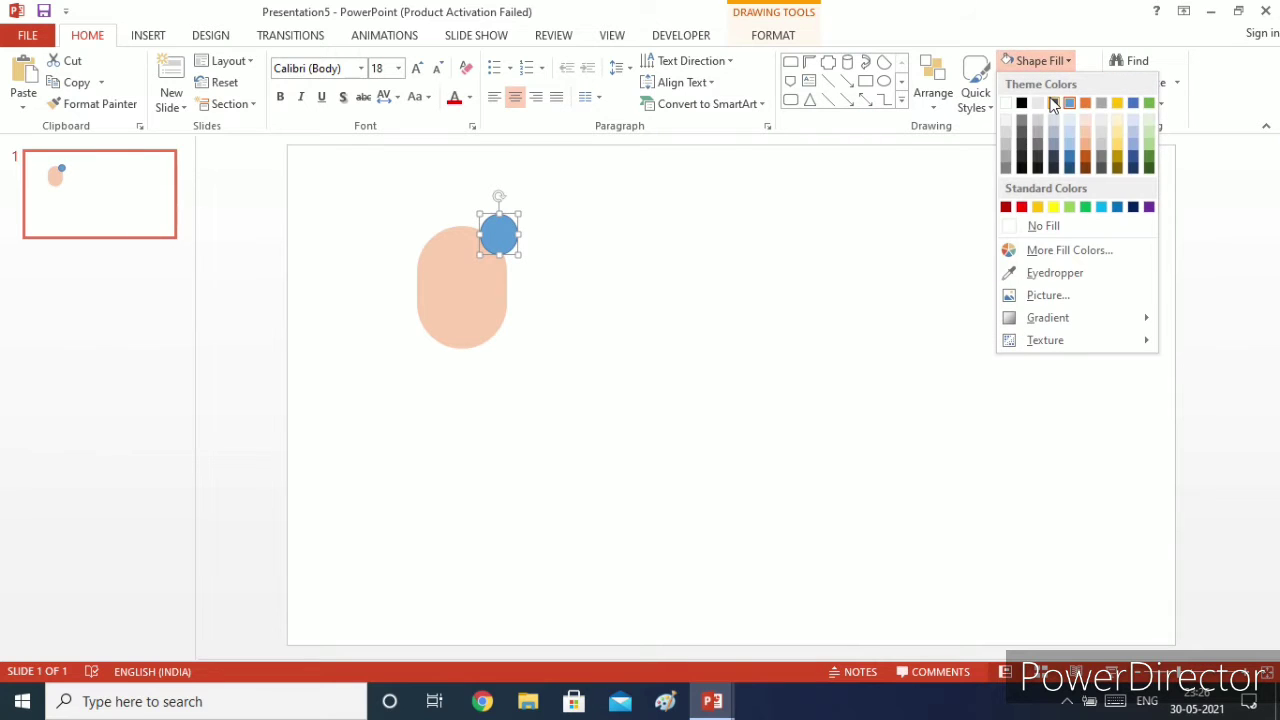
pyautogui.click(1022, 100)
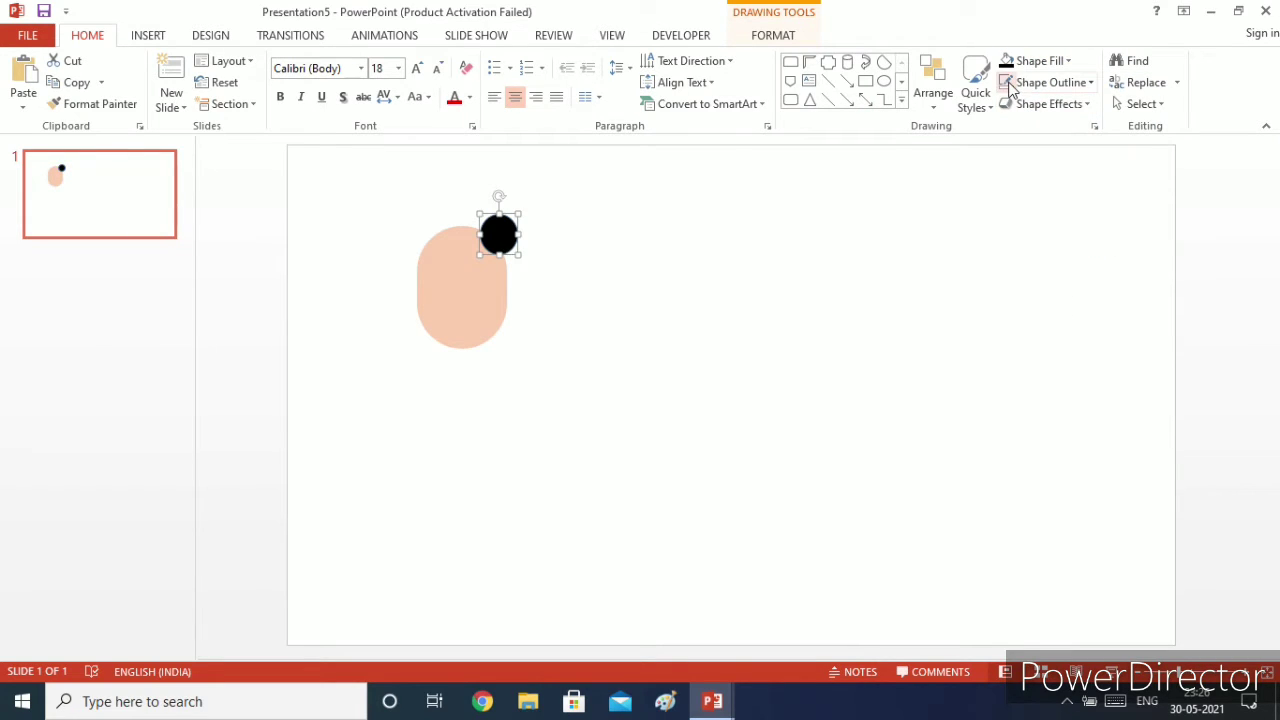
pyautogui.click(1050, 83)
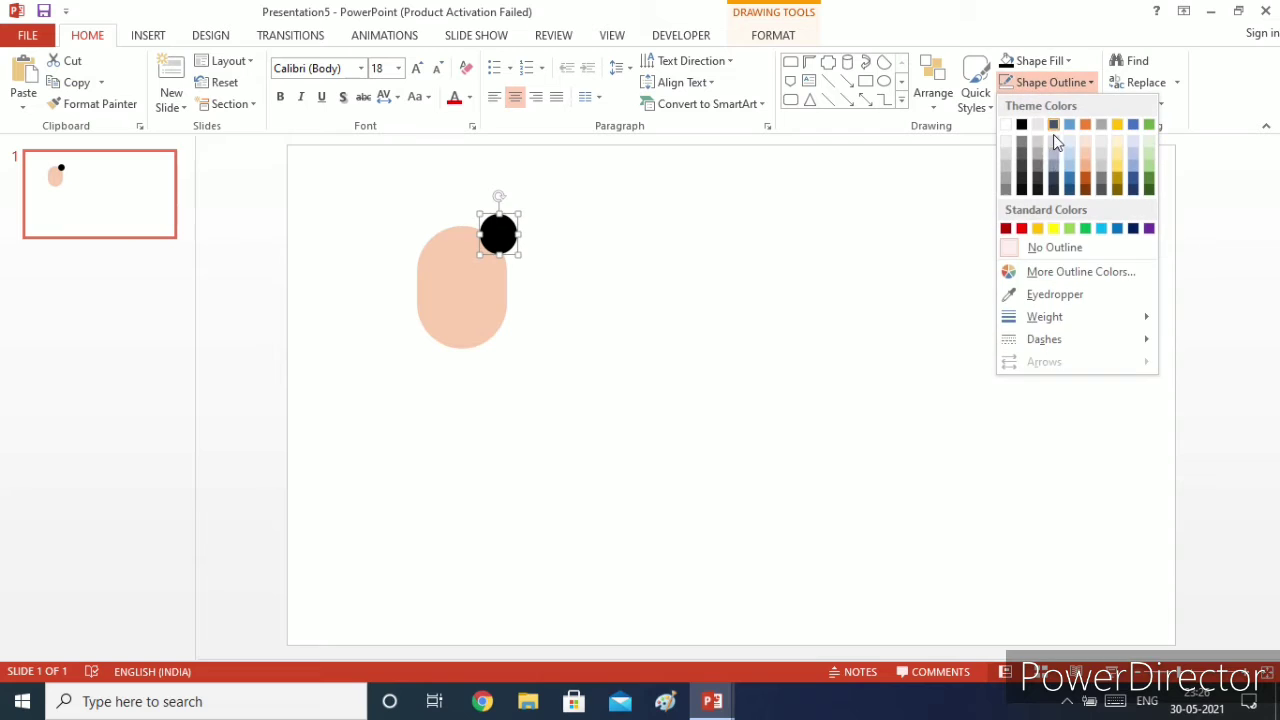
pyautogui.click(1040, 248)
pyautogui.moveTo(500, 231)
pyautogui.mouseDown()
pyautogui.moveTo(493, 220)
pyautogui.moveTo(502, 233)
pyautogui.mouseUp()
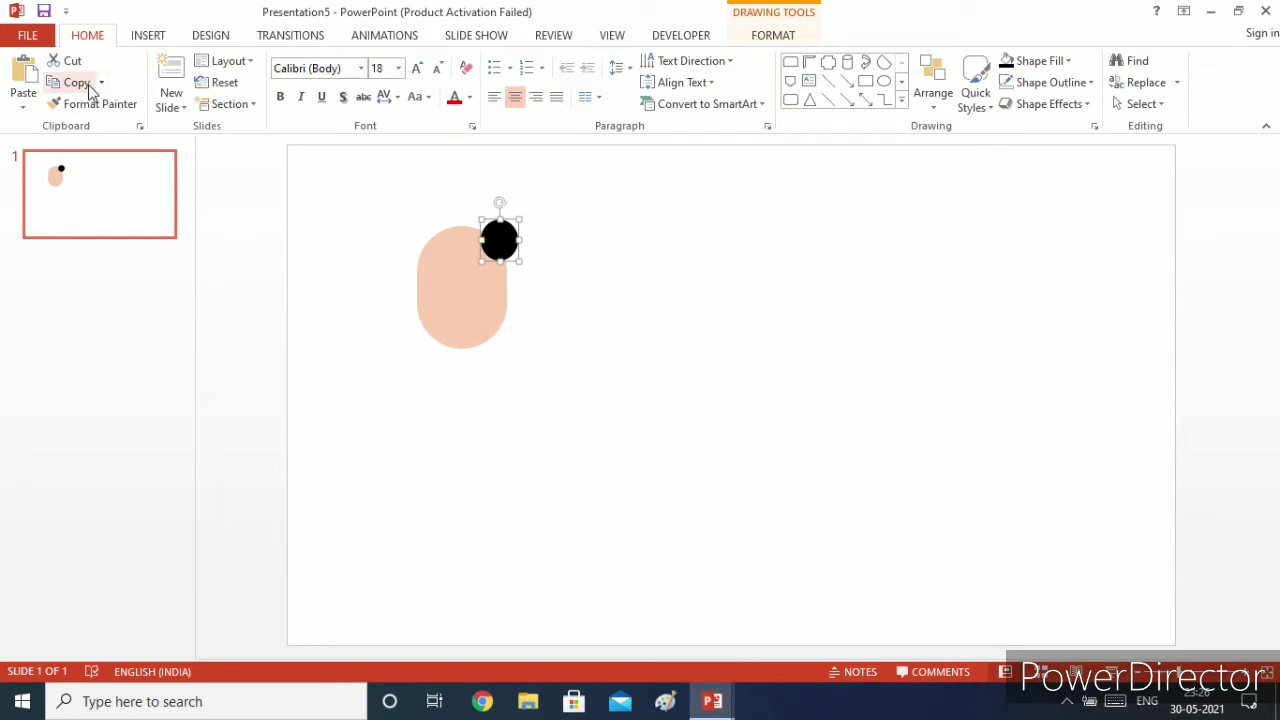
# Duplicate the black circle to form an overlapping row of four across the top of the face.
pyautogui.click(42, 86)
pyautogui.click(23, 75)
pyautogui.moveTo(503, 247); pyautogui.dragTo(477, 246)
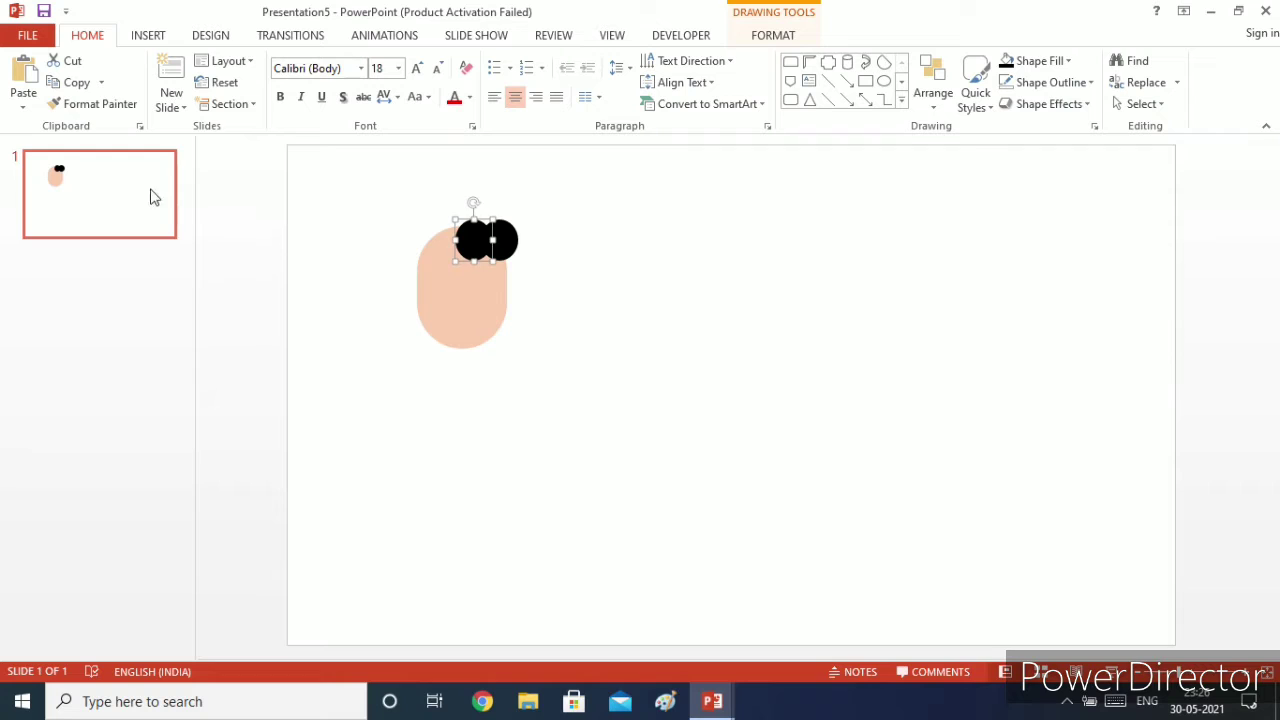
pyautogui.click(77, 82)
pyautogui.click(23, 80)
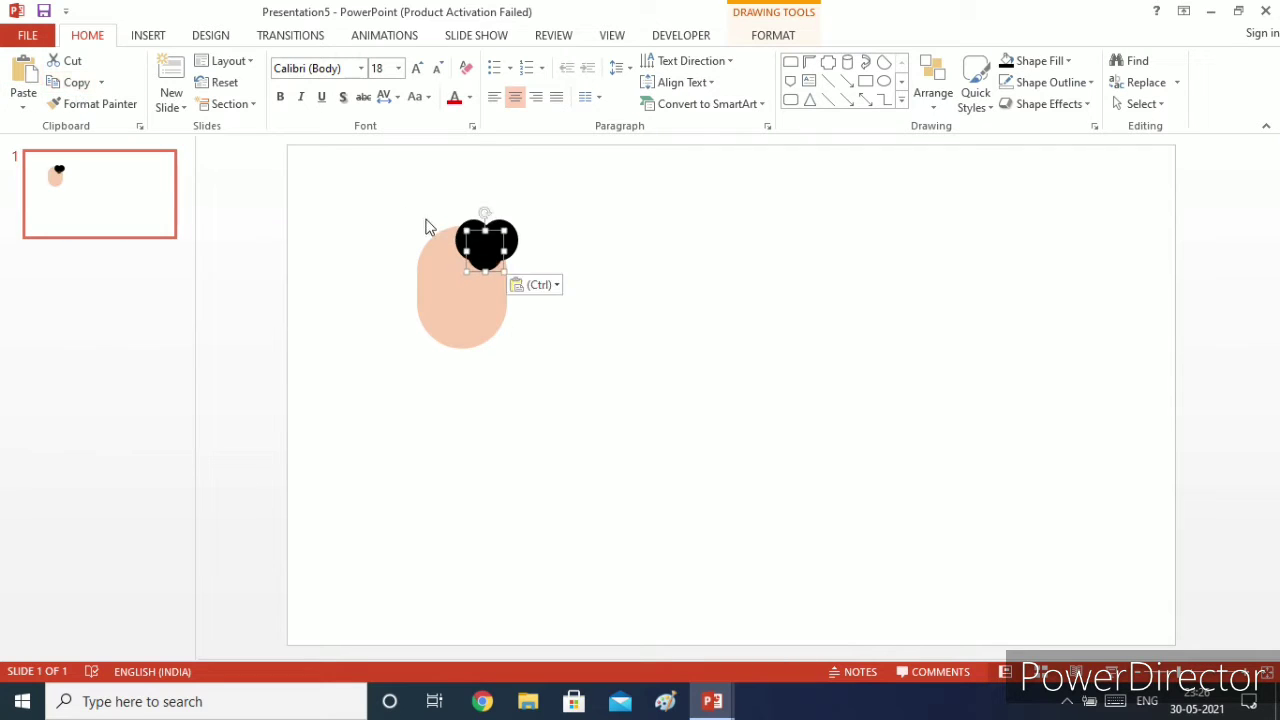
pyautogui.moveTo(476, 244); pyautogui.dragTo(654, 328)
pyautogui.click(23, 80)
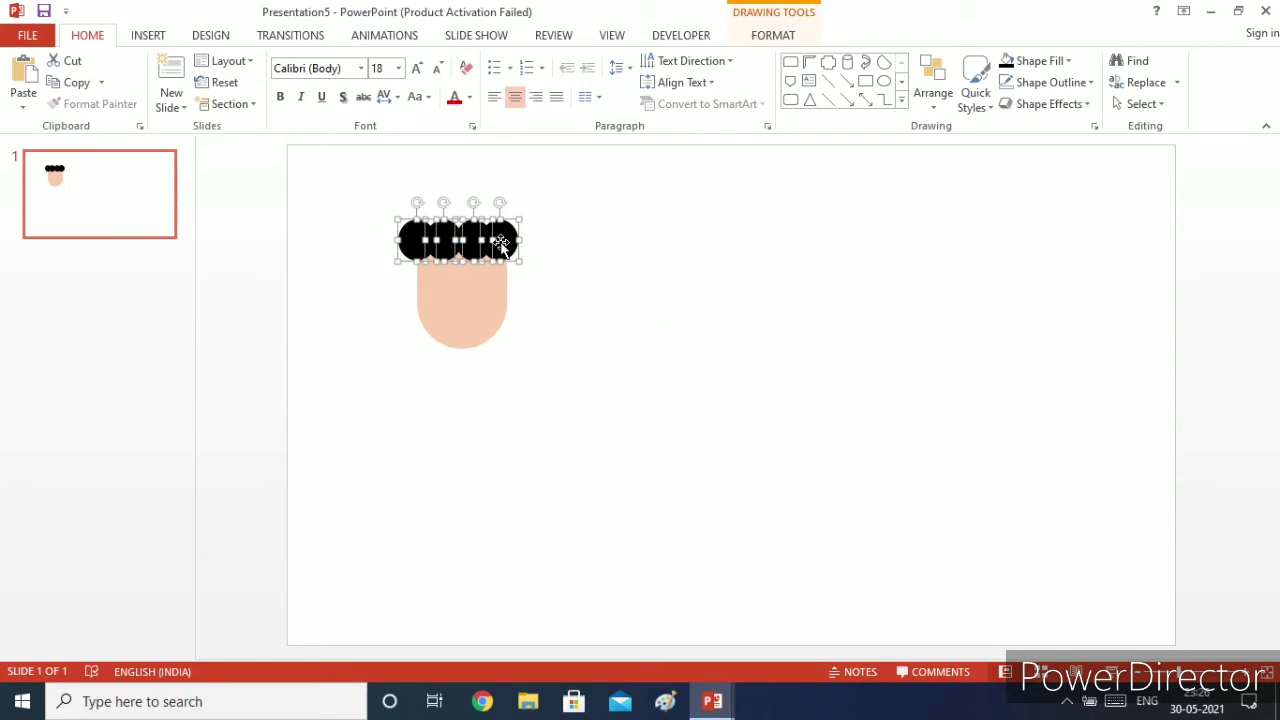
# Shift the row of hair circles slightly and widen the face shape to fit centred beneath it.
pyautogui.moveTo(500, 243); pyautogui.dragTo(507, 240)
pyautogui.click(491, 282)
pyautogui.moveTo(507, 288); pyautogui.dragTo(489, 301)
pyautogui.click(498, 296)
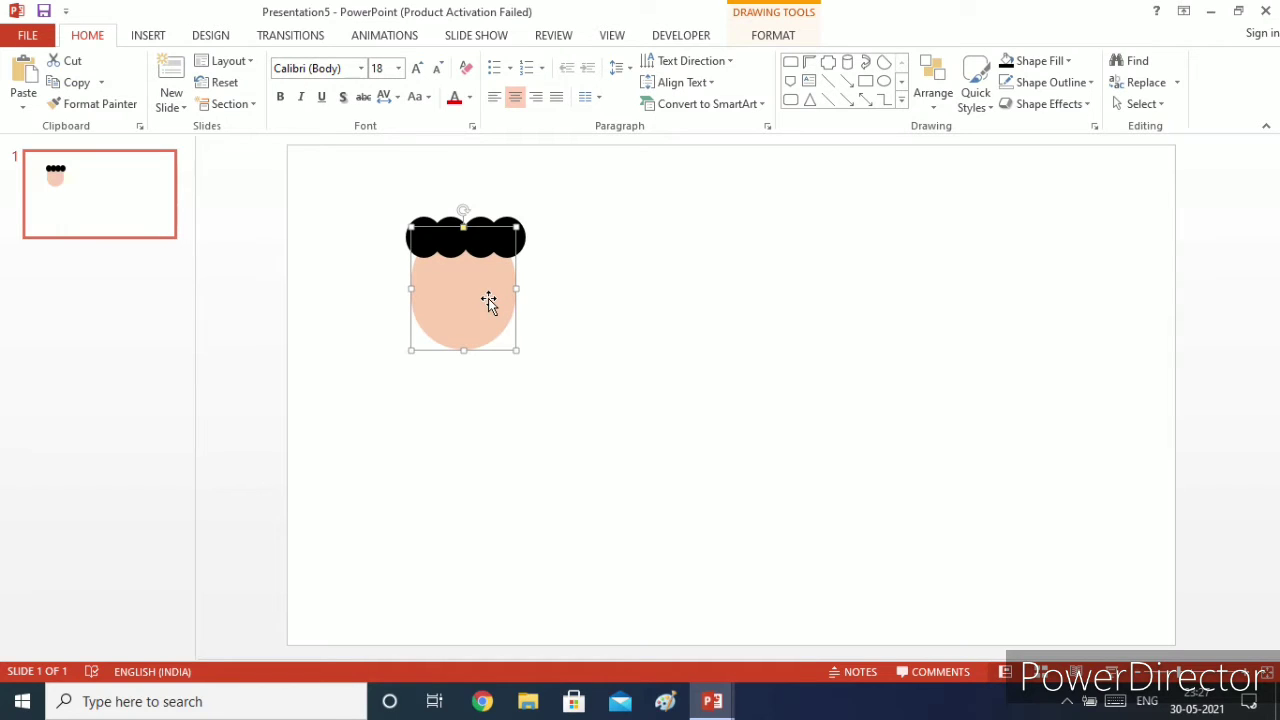
# Group the face and hair shapes and align the group to the slide's horizontal centre and vertical middle.
pyautogui.moveTo(350, 186); pyautogui.dragTo(622, 430)
pyautogui.click(948, 113)
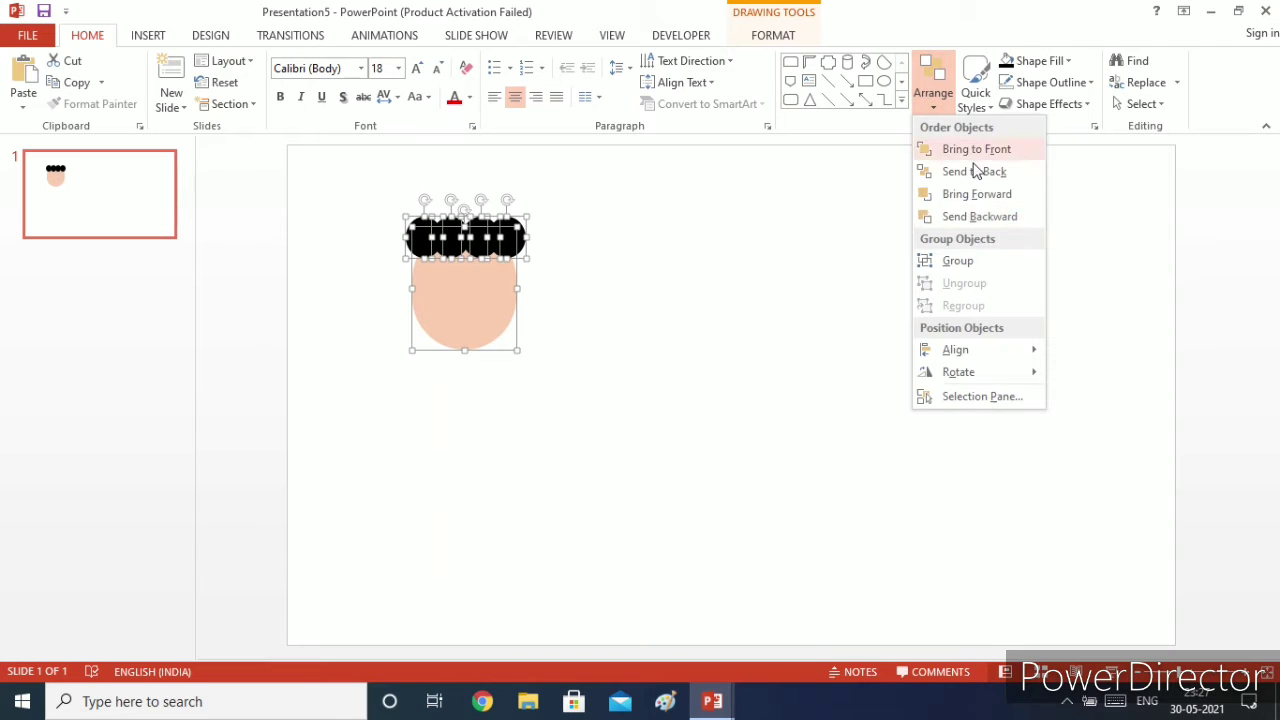
pyautogui.click(968, 262)
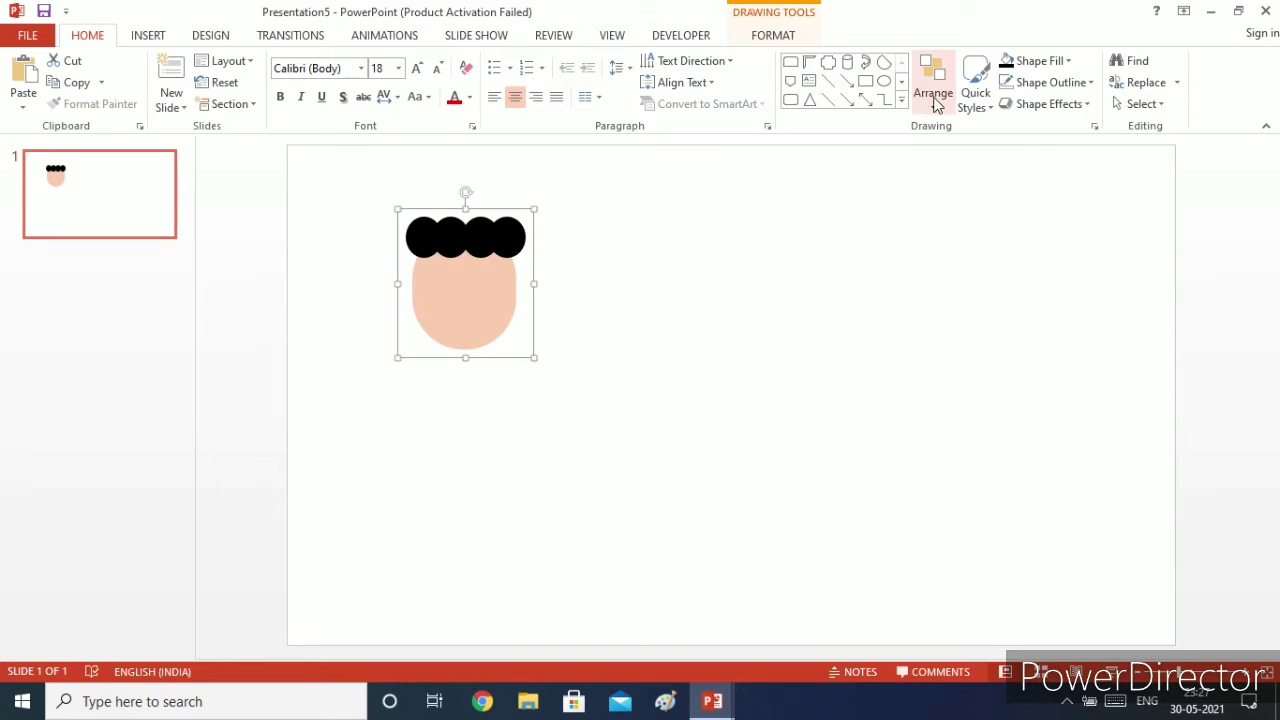
pyautogui.click(933, 105)
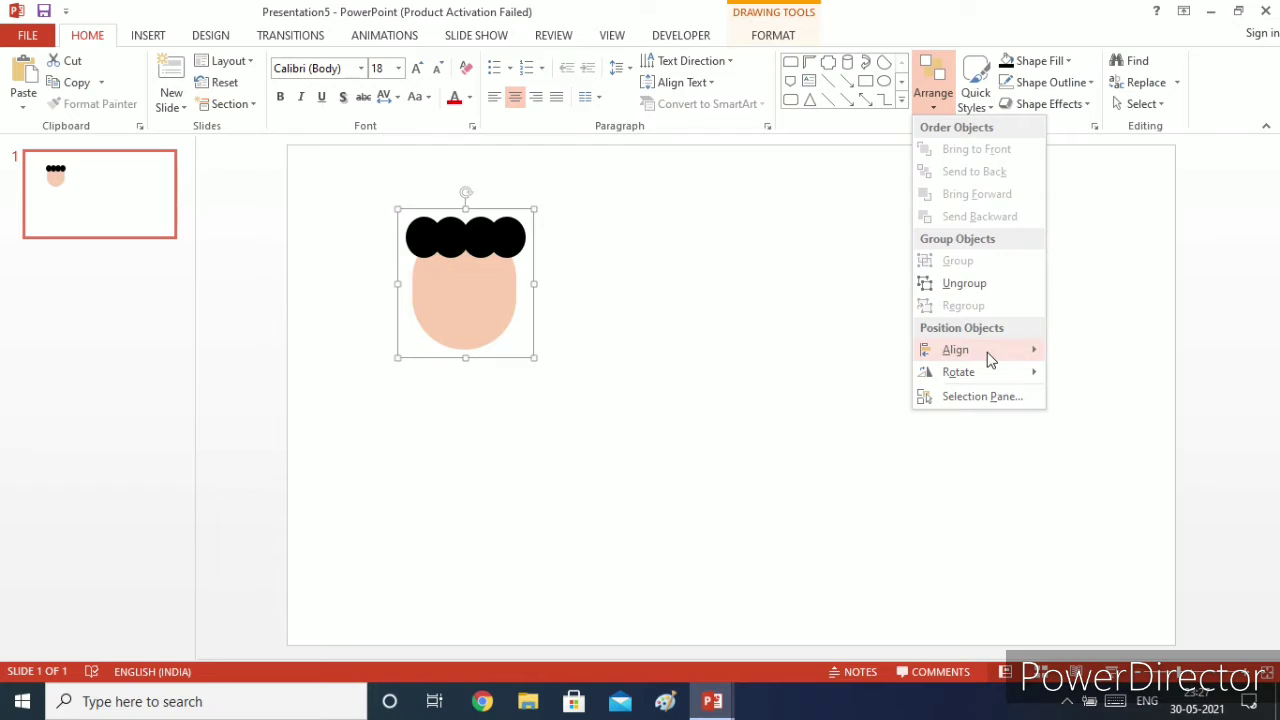
pyautogui.moveTo(988, 358)
pyautogui.click(1055, 374)
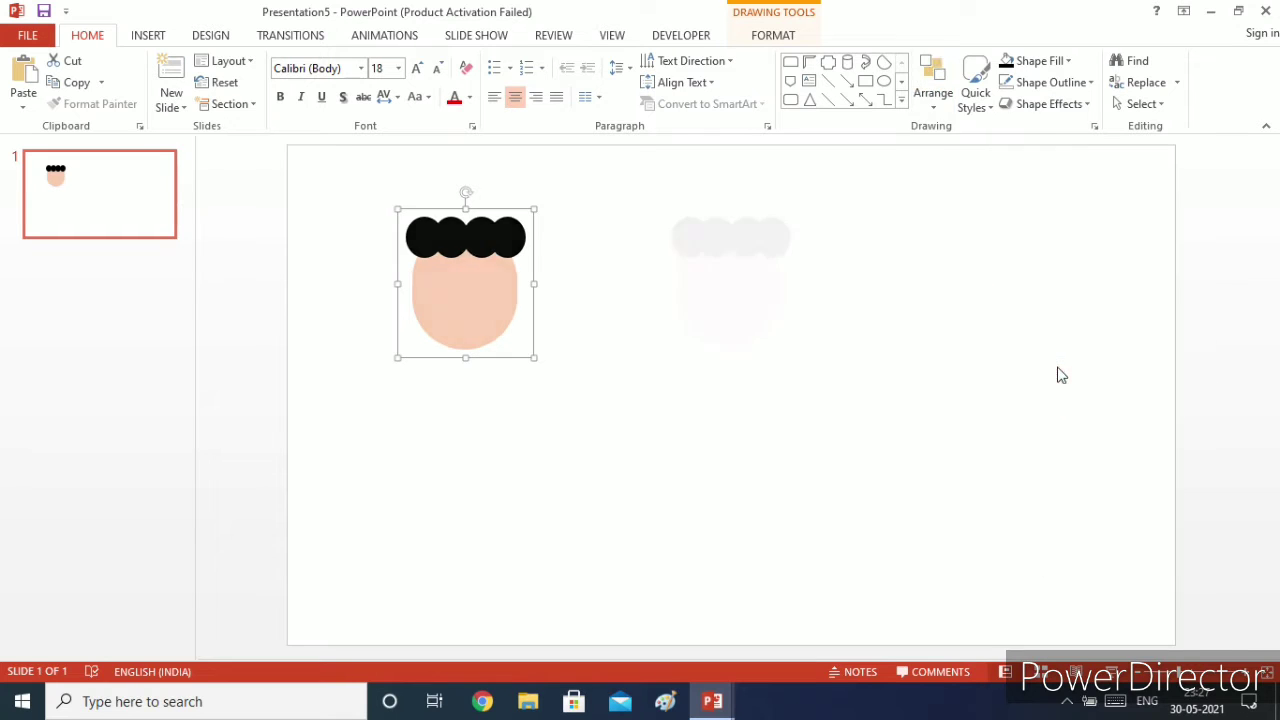
pyautogui.click(938, 90)
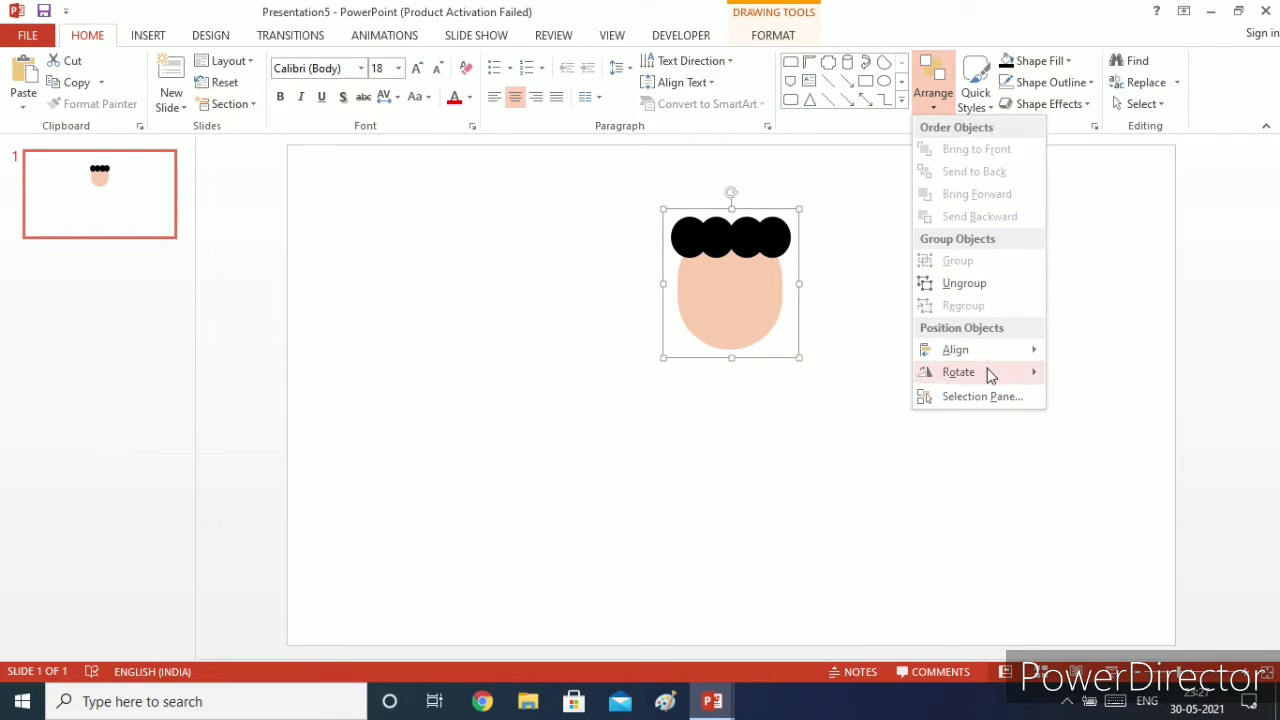
pyautogui.moveTo(985, 346)
pyautogui.click(1125, 443)
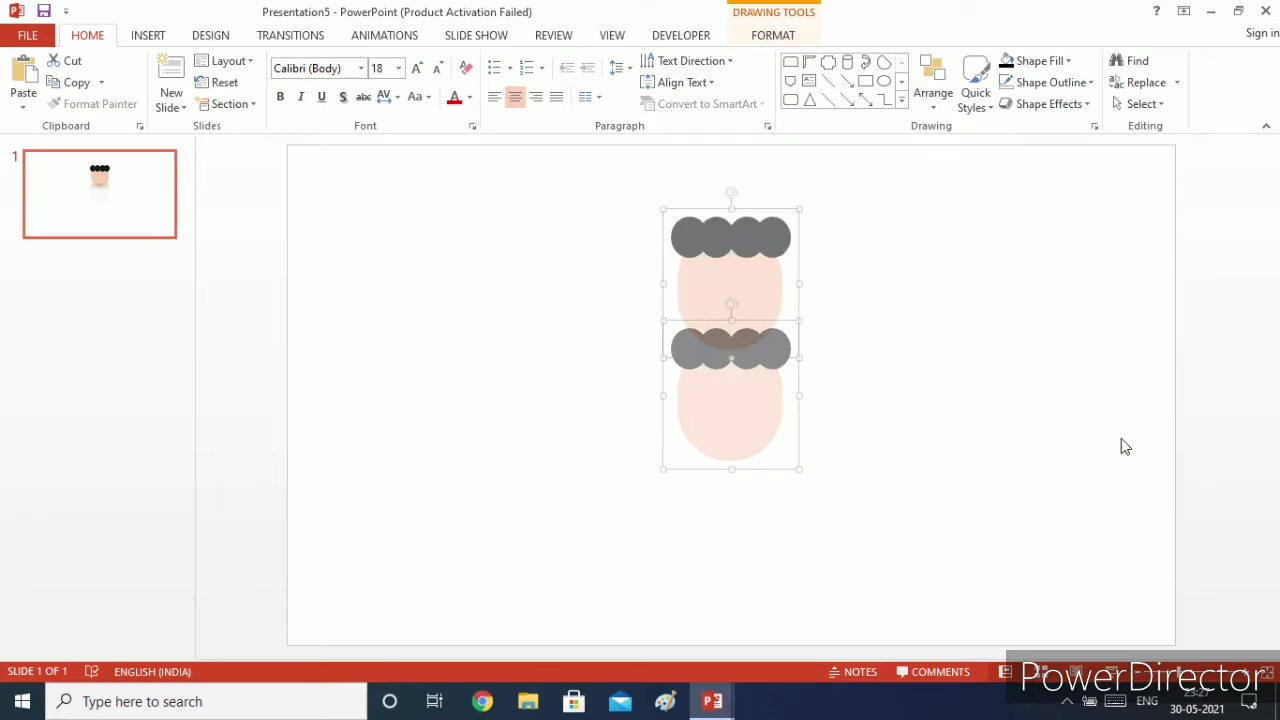
# Ungroup the centred head into its separate face and hair shapes.
pyautogui.click(933, 95)
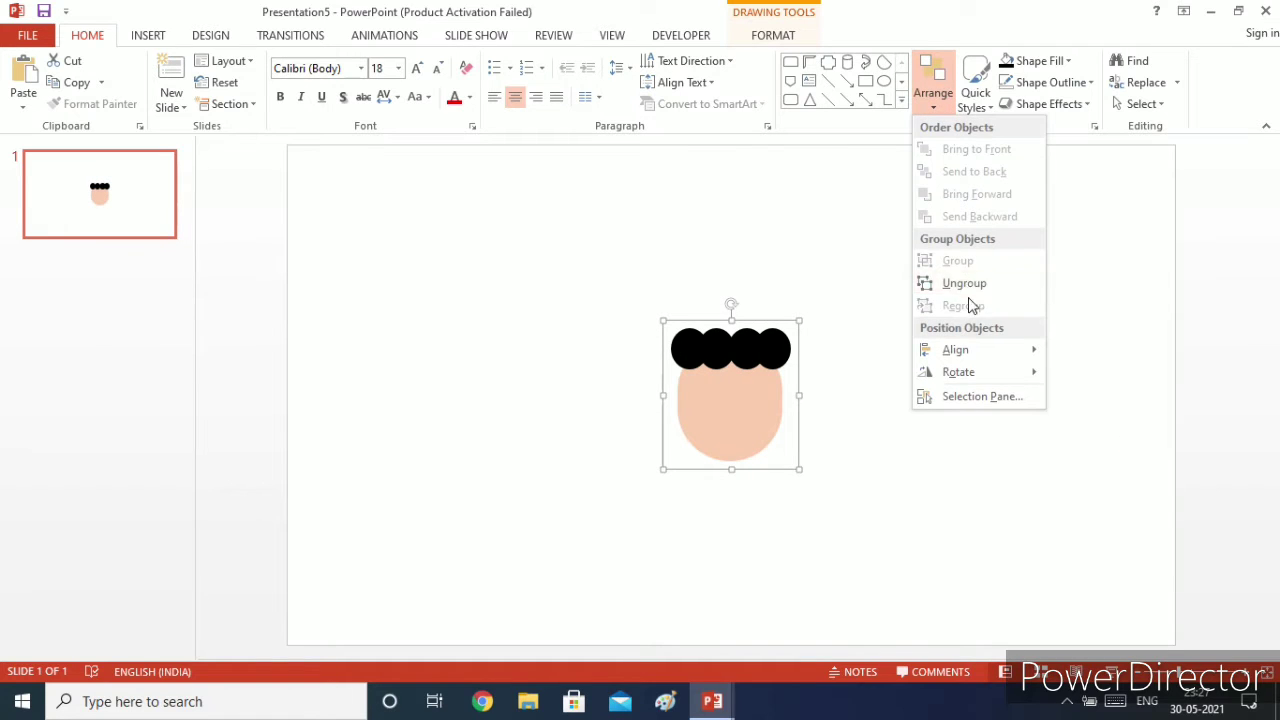
pyautogui.click(966, 287)
pyautogui.click(966, 352)
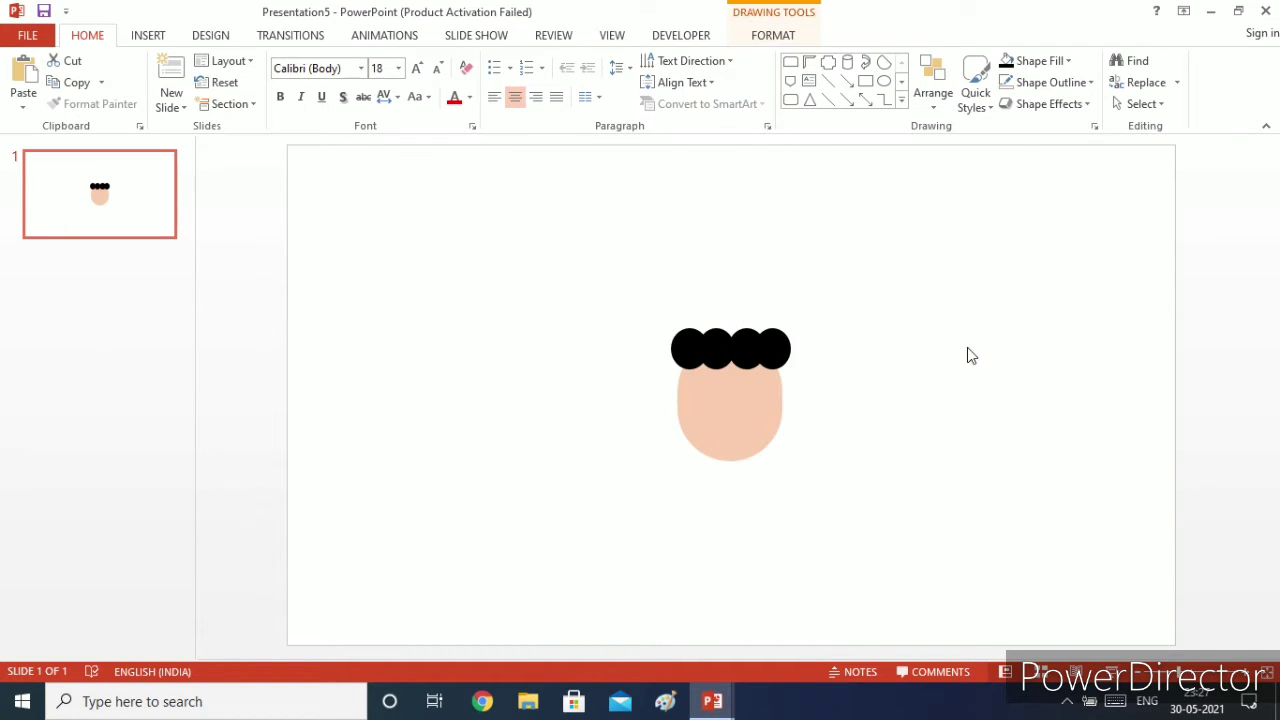
# Draw a small black-filled circle as an eye on the face's left side, just below the hair.
pyautogui.click(884, 82)
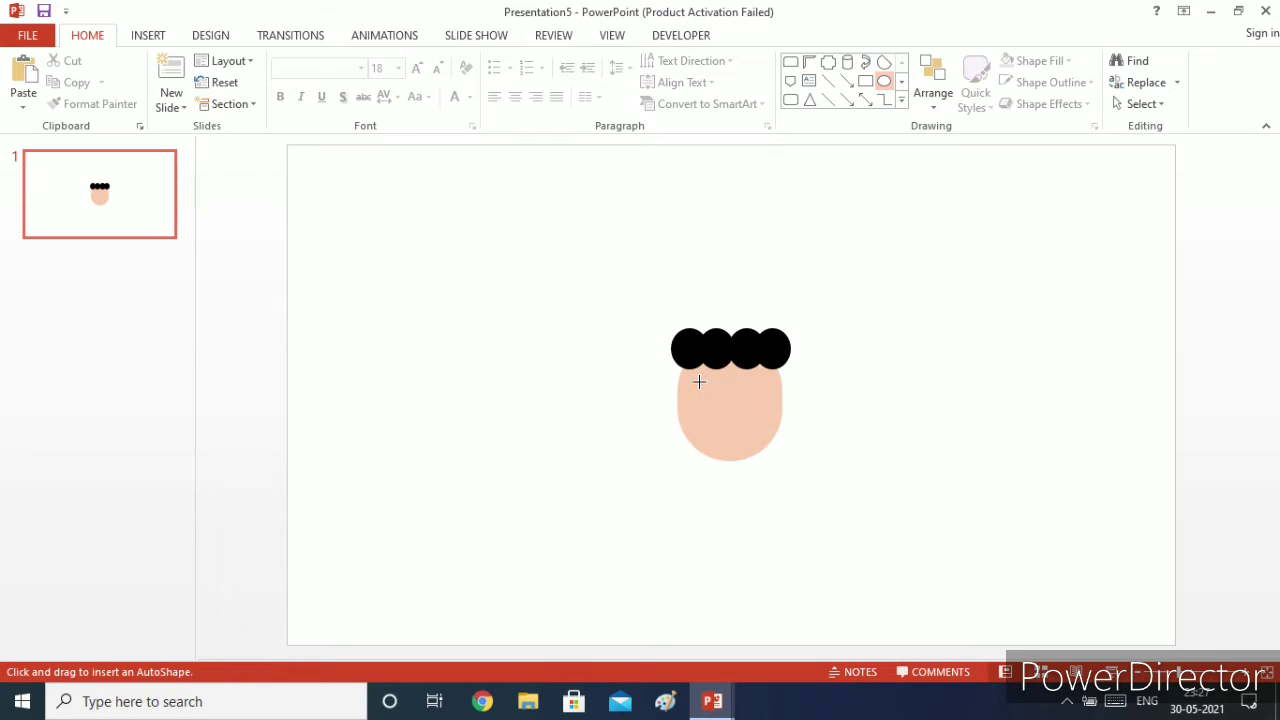
pyautogui.moveTo(707, 387); pyautogui.dragTo(716, 400)
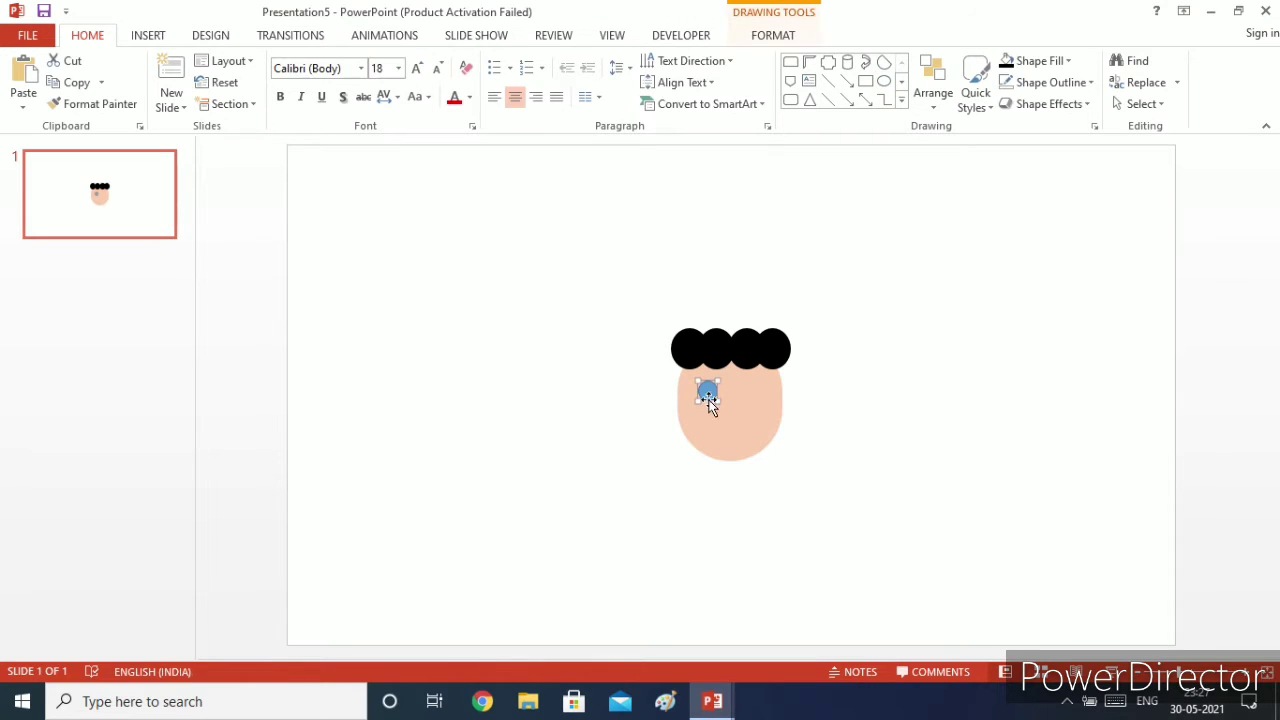
pyautogui.click(1008, 63)
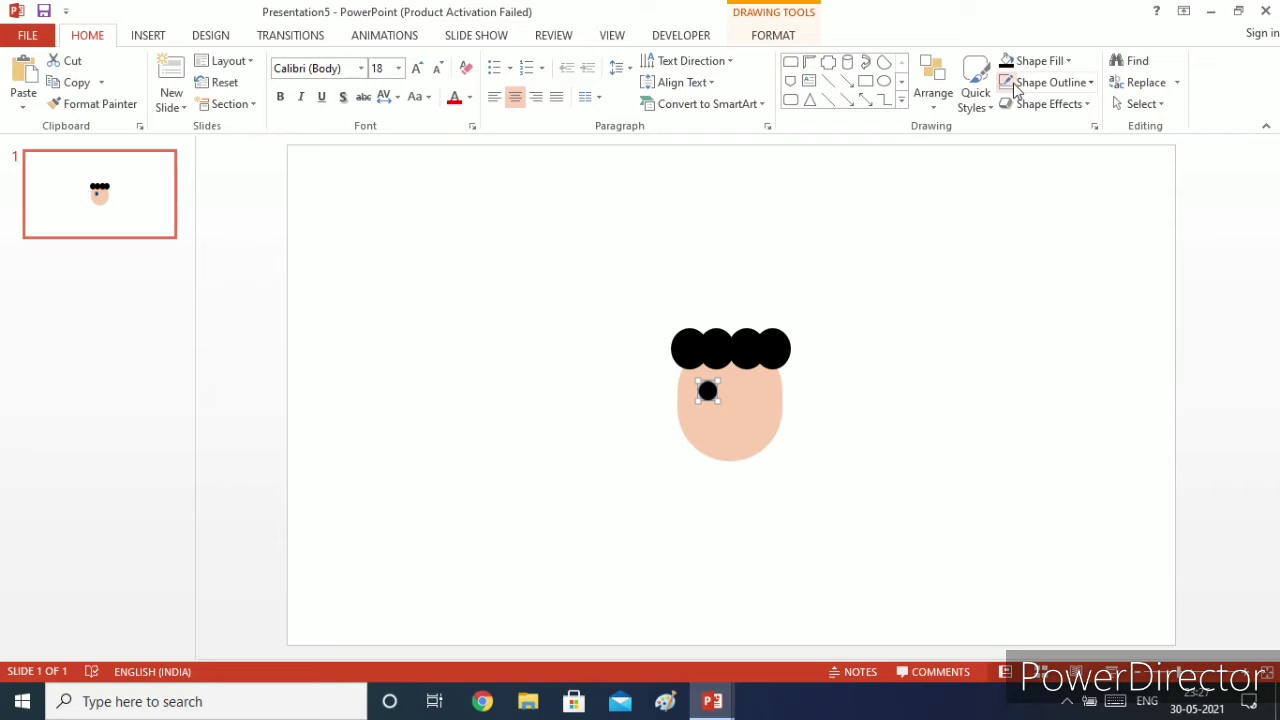
pyautogui.moveTo(709, 389); pyautogui.dragTo(708, 389)
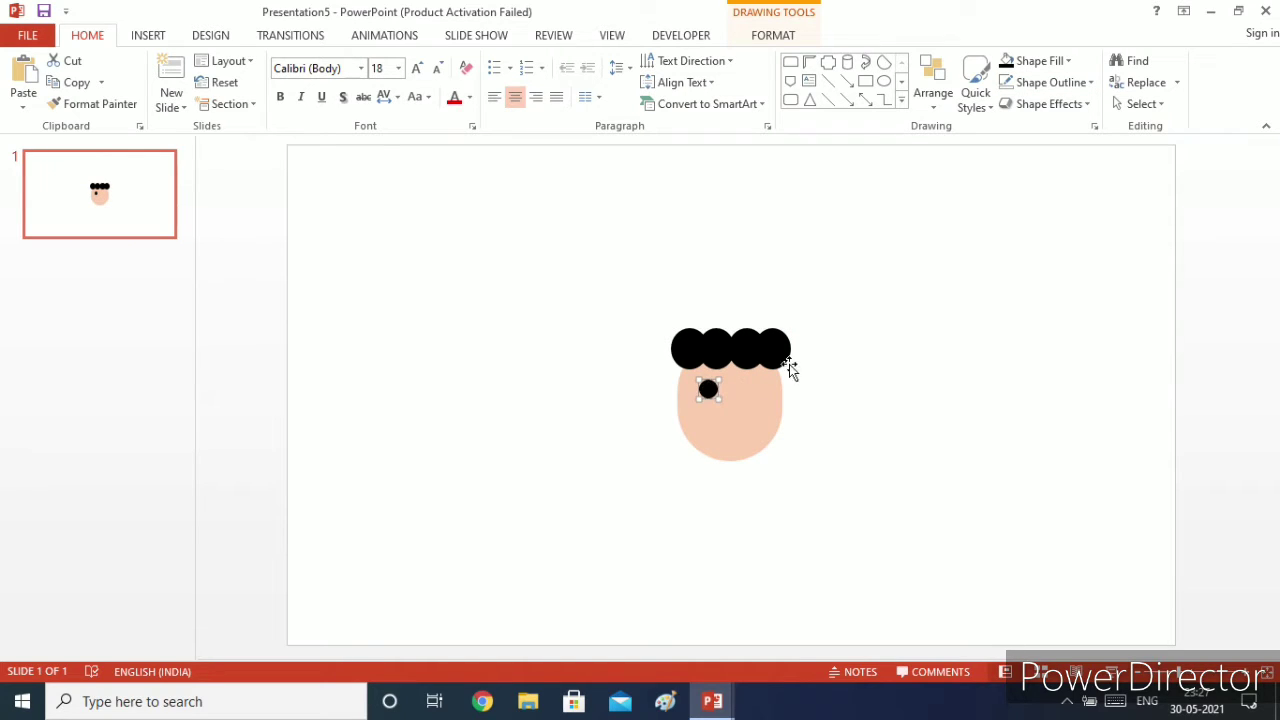
pyautogui.click(843, 354)
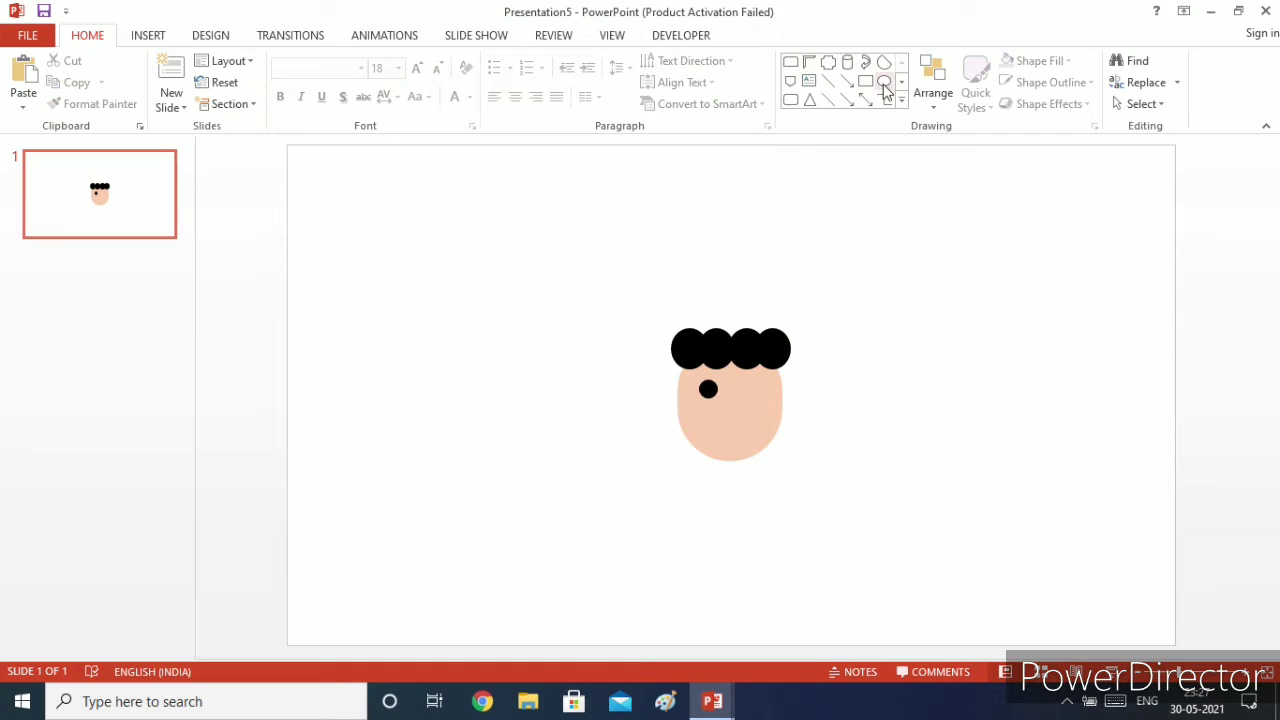
# Duplicate the black eye circle and place the copy on the face's right side, level with the first eye.
pyautogui.click(708, 389)
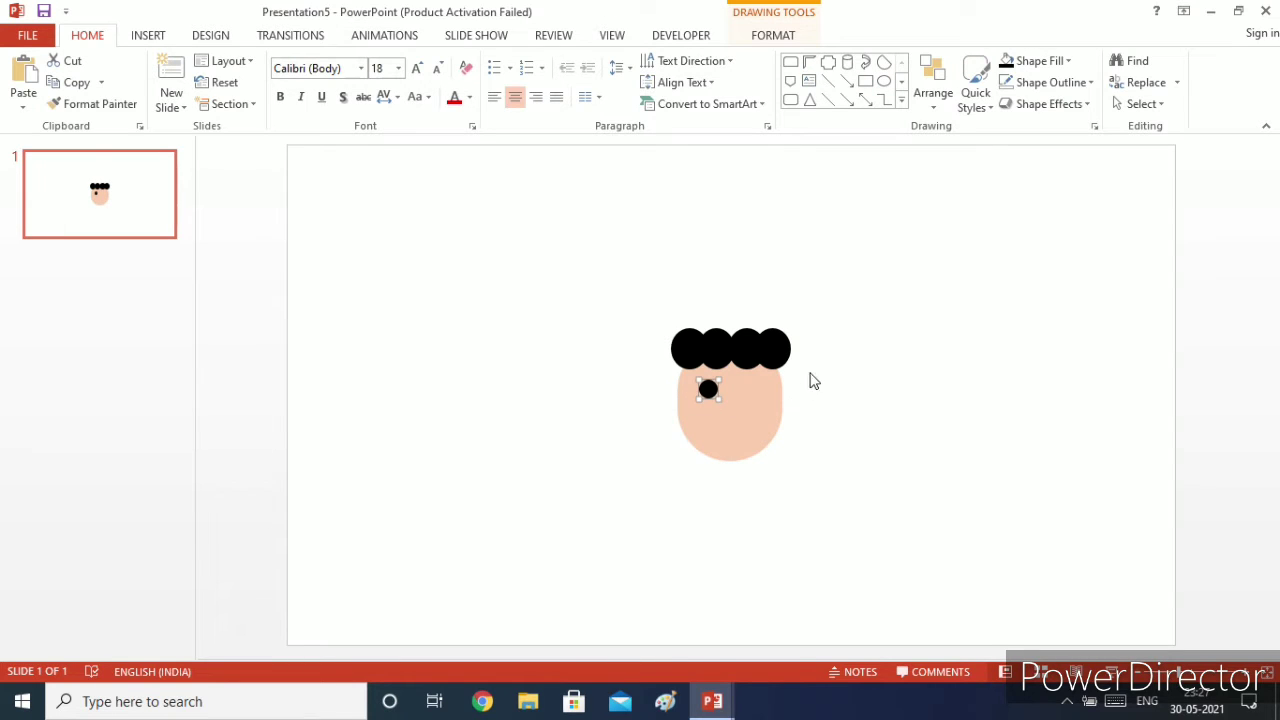
pyautogui.click(20, 75)
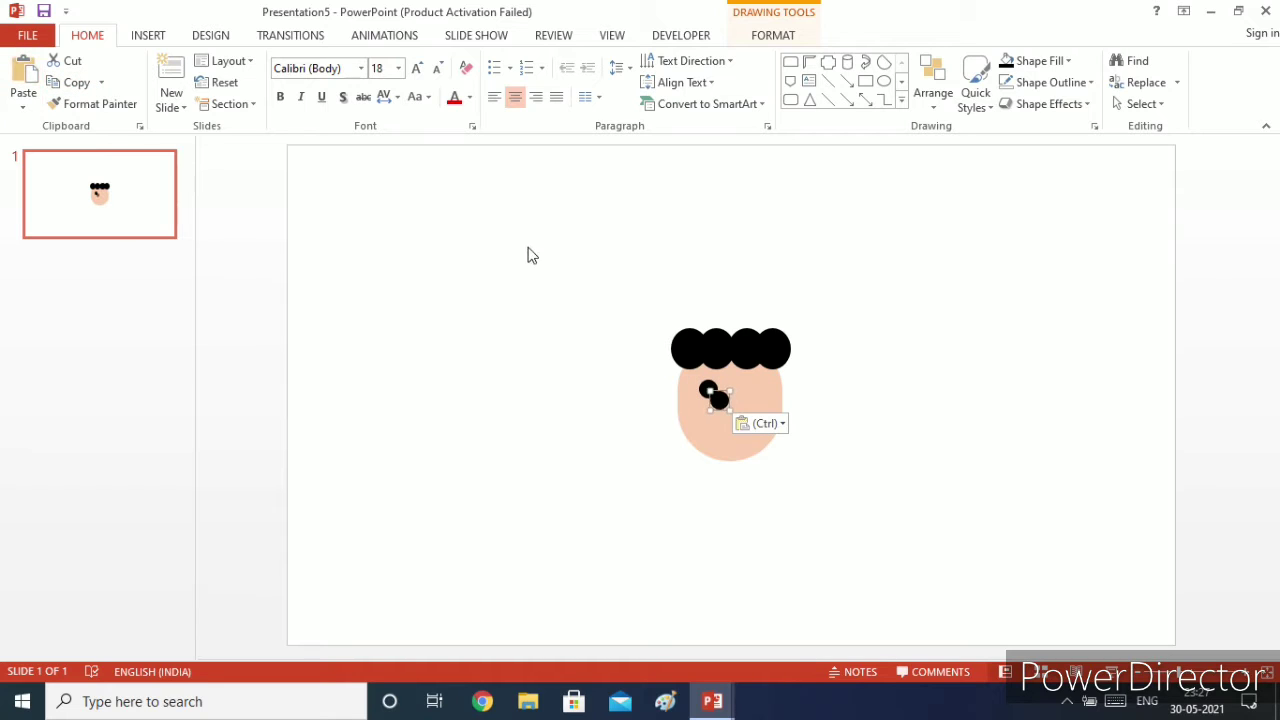
pyautogui.moveTo(735, 401); pyautogui.dragTo(752, 391)
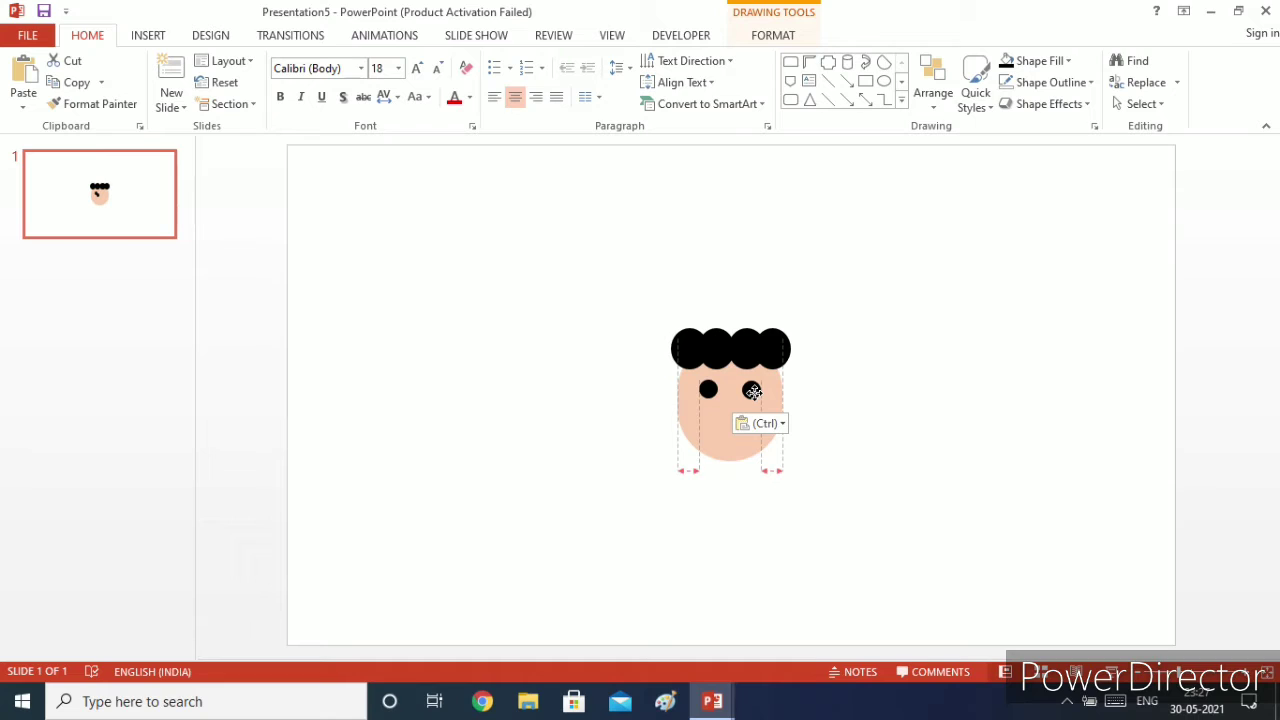
pyautogui.moveTo(752, 391); pyautogui.dragTo(753, 392)
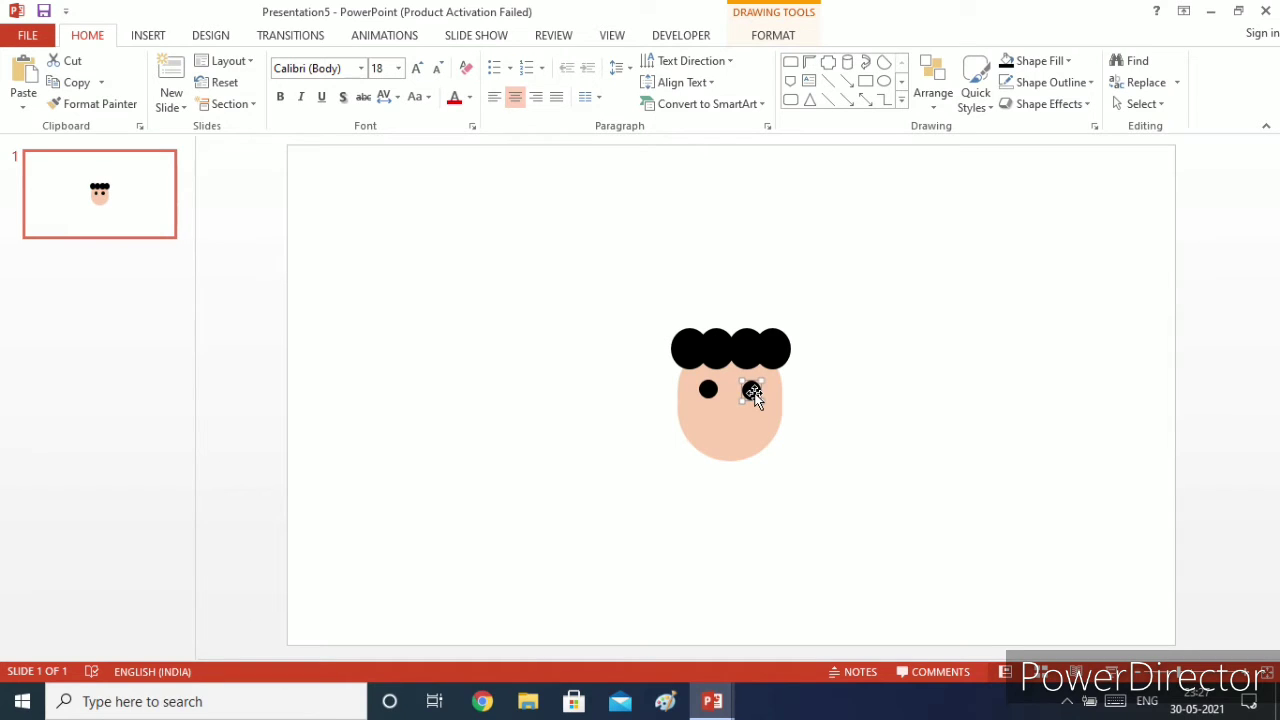
pyautogui.click(819, 413)
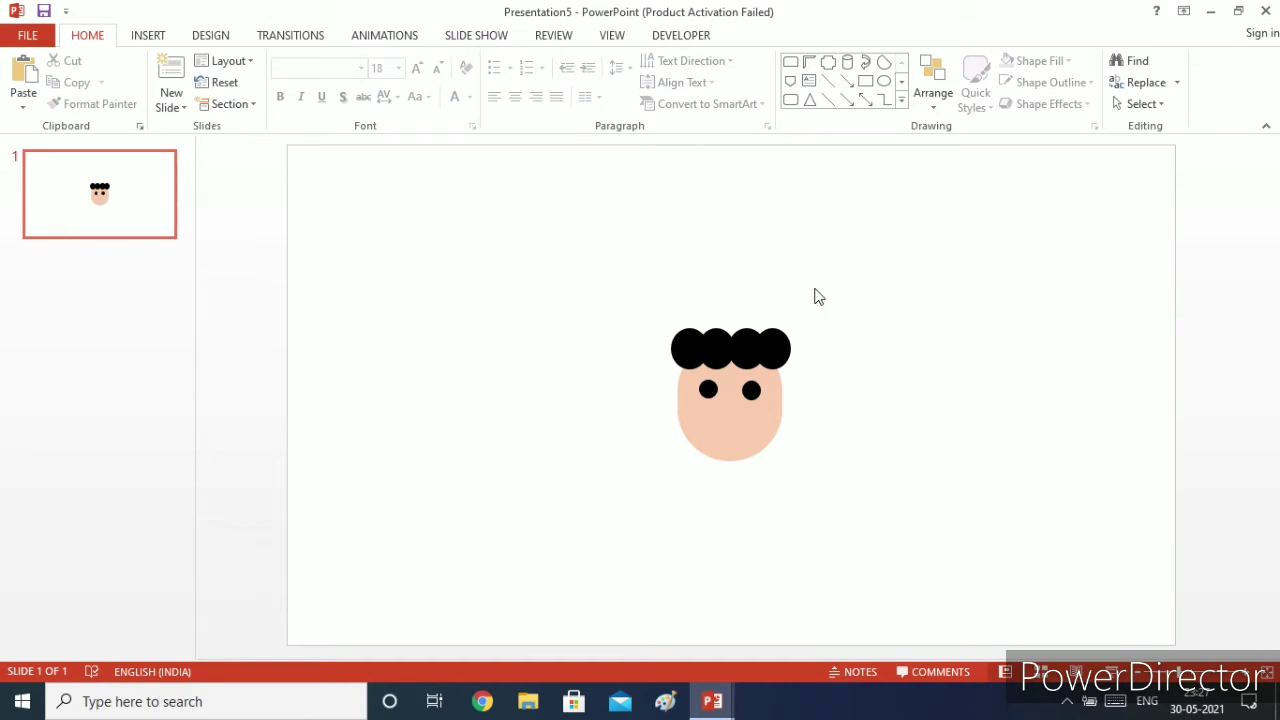
# Duplicate the right eye and change the copy's shape to a rounded rectangle.
pyautogui.click(755, 392)
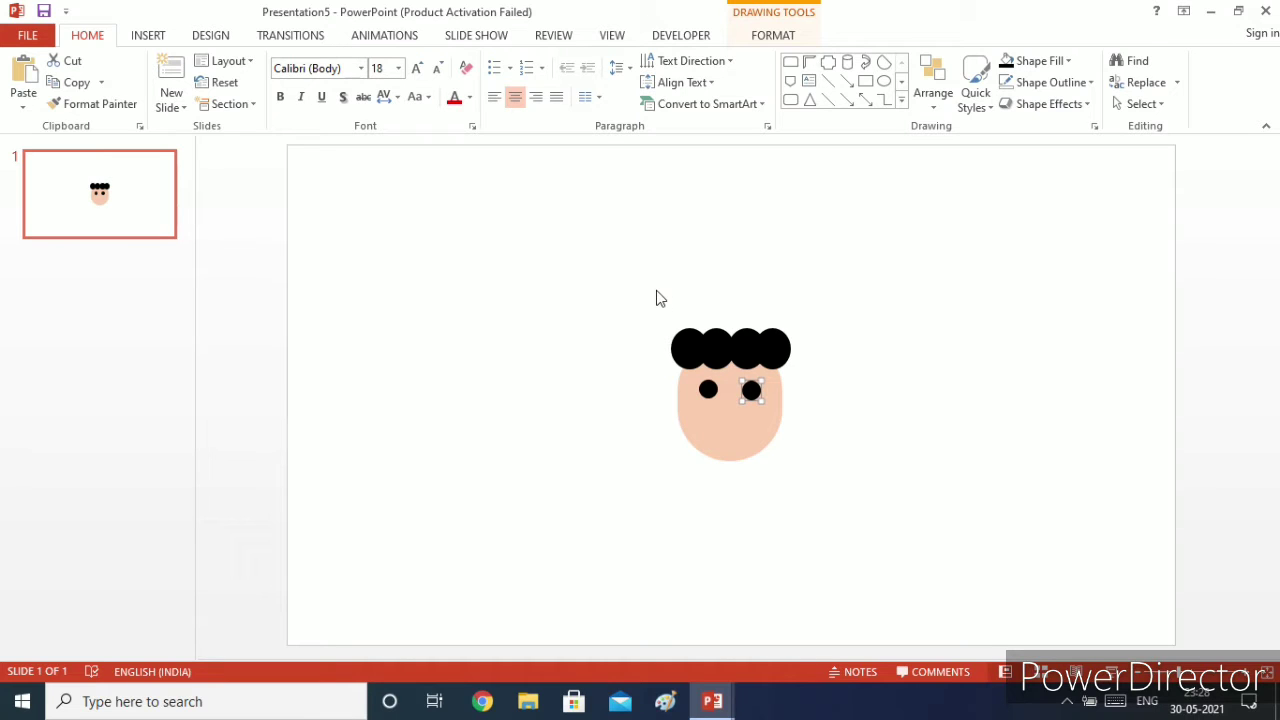
pyautogui.click(72, 82)
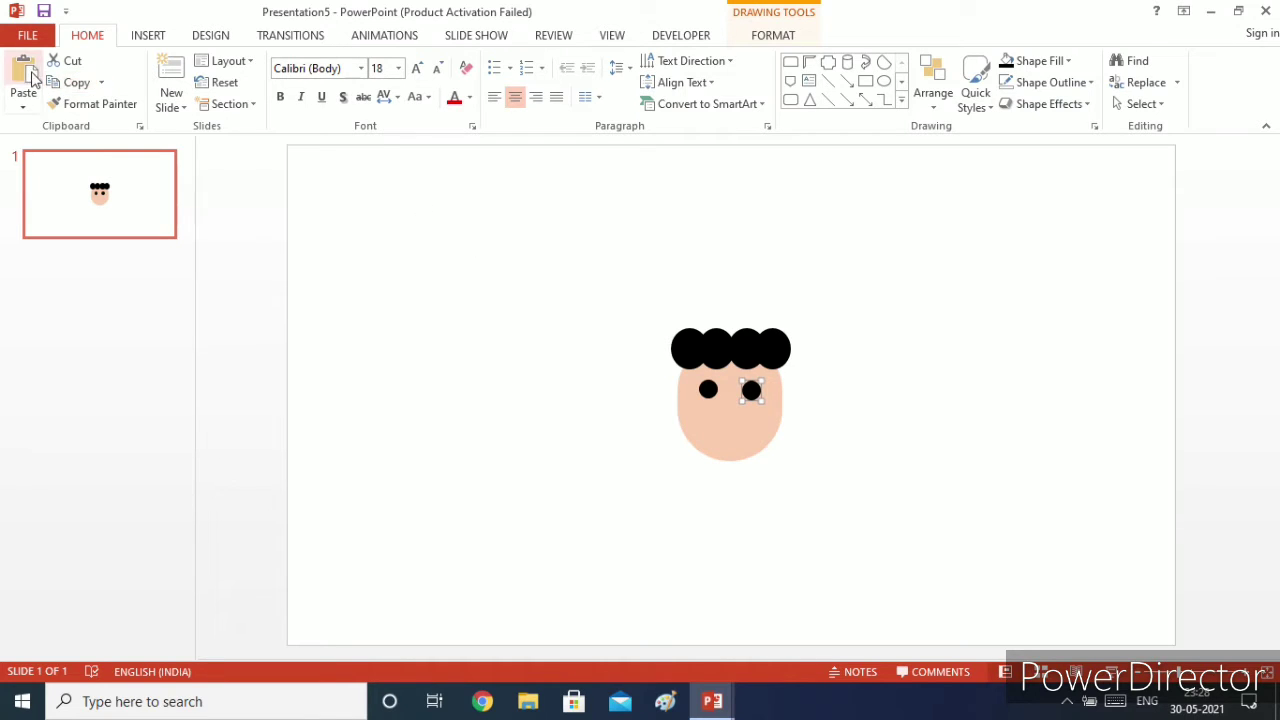
pyautogui.click(23, 80)
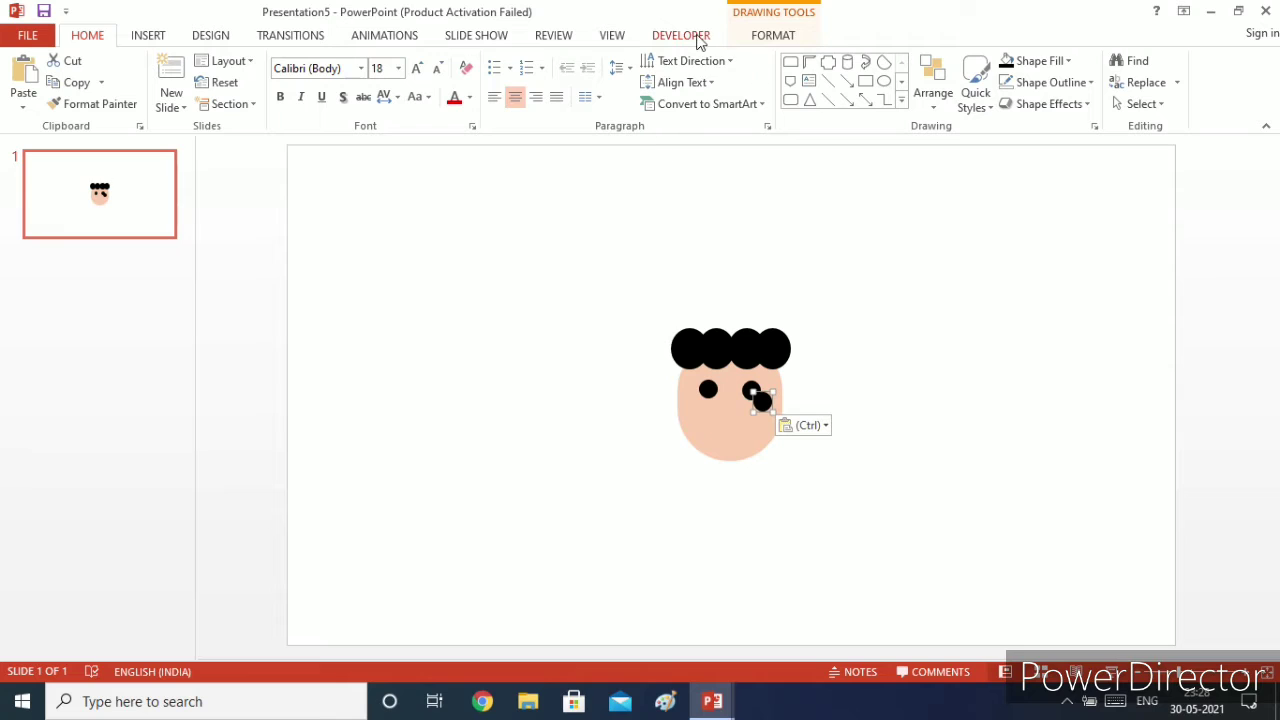
pyautogui.click(770, 36)
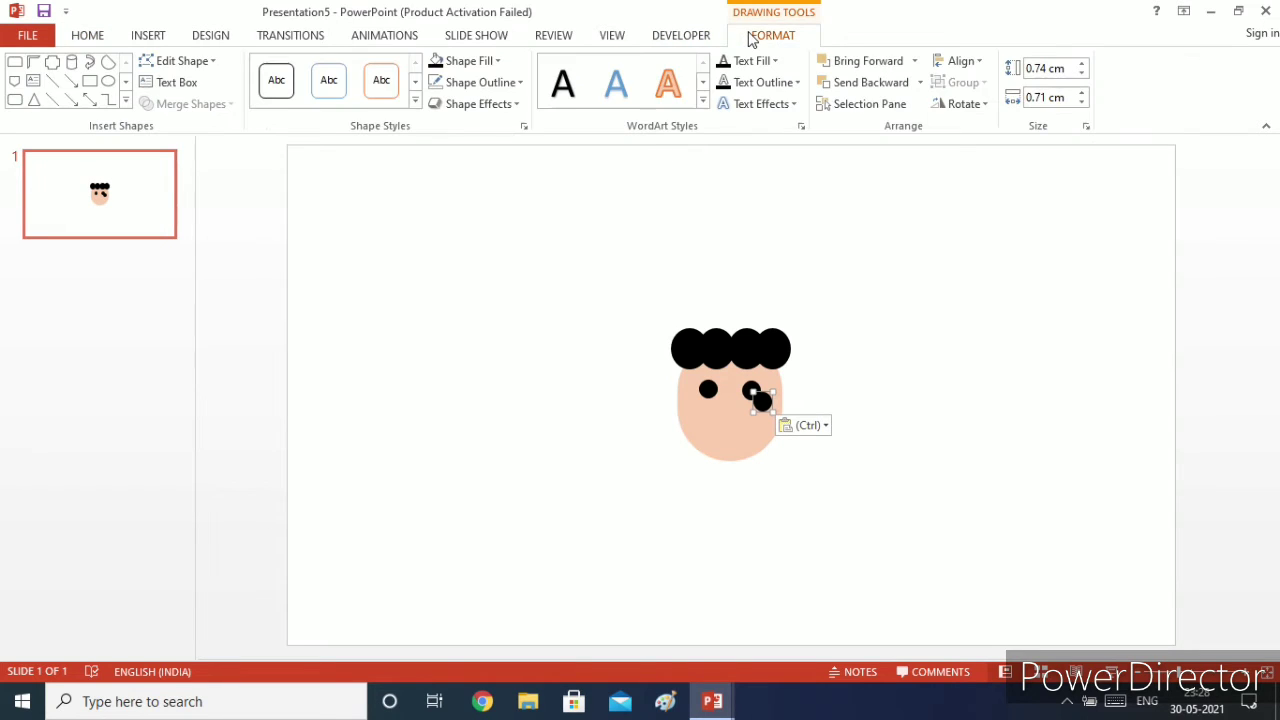
pyautogui.click(190, 64)
pyautogui.moveTo(205, 86)
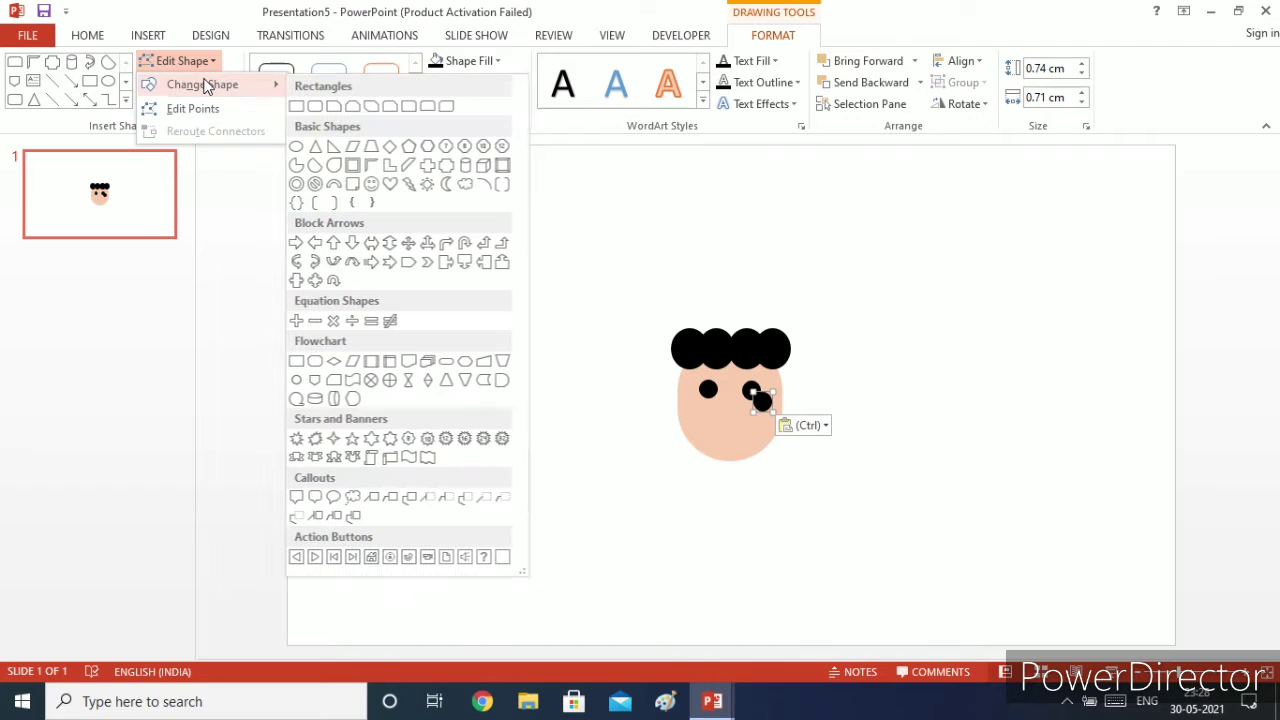
pyautogui.click(316, 110)
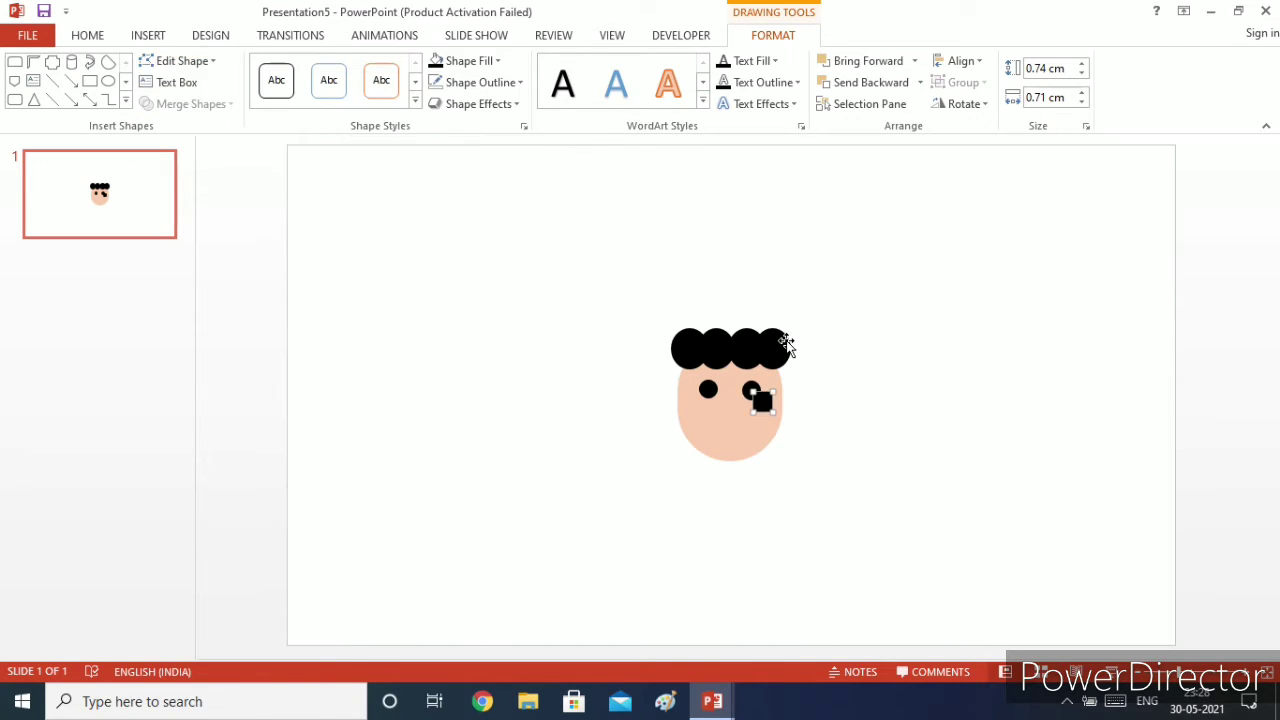
# Resize the black rounded rectangle into a small upright bar and fit it between the eyes as the nose.
pyautogui.moveTo(766, 400); pyautogui.dragTo(750, 404)
pyautogui.moveTo(738, 404); pyautogui.dragTo(786, 472)
pyautogui.moveTo(733, 395); pyautogui.dragTo(776, 442)
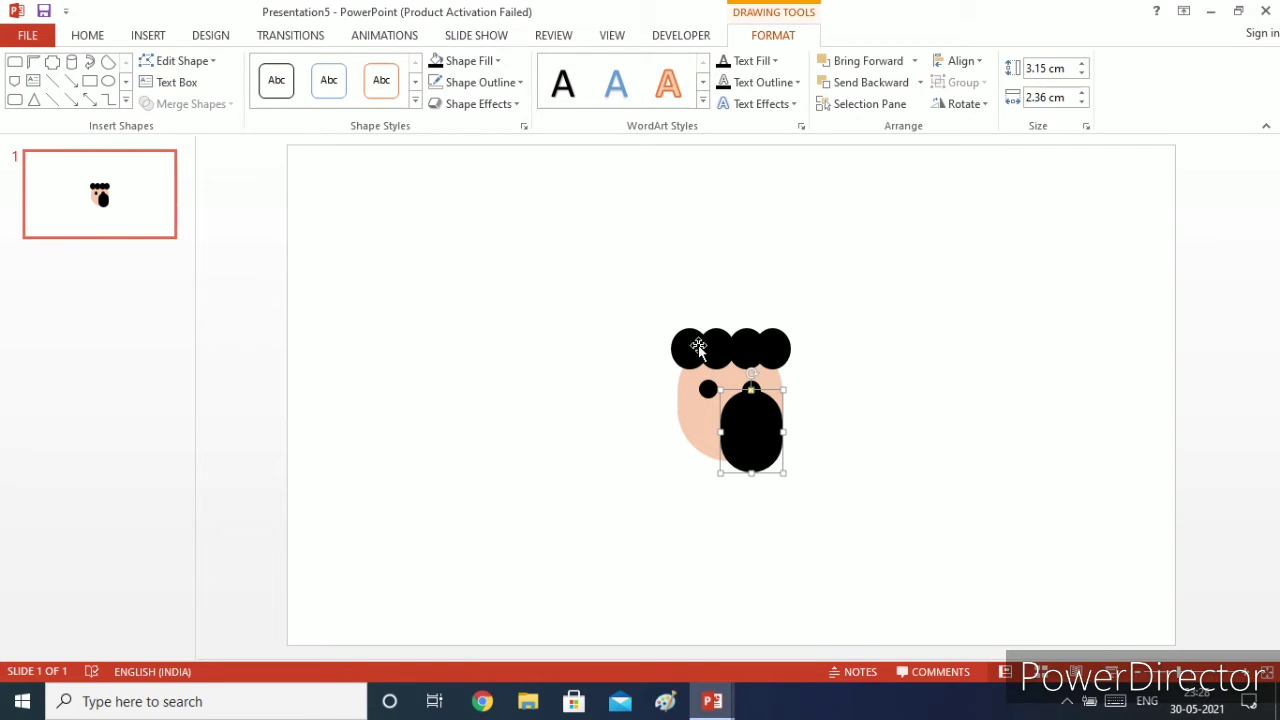
pyautogui.click(790, 478)
pyautogui.click(754, 441)
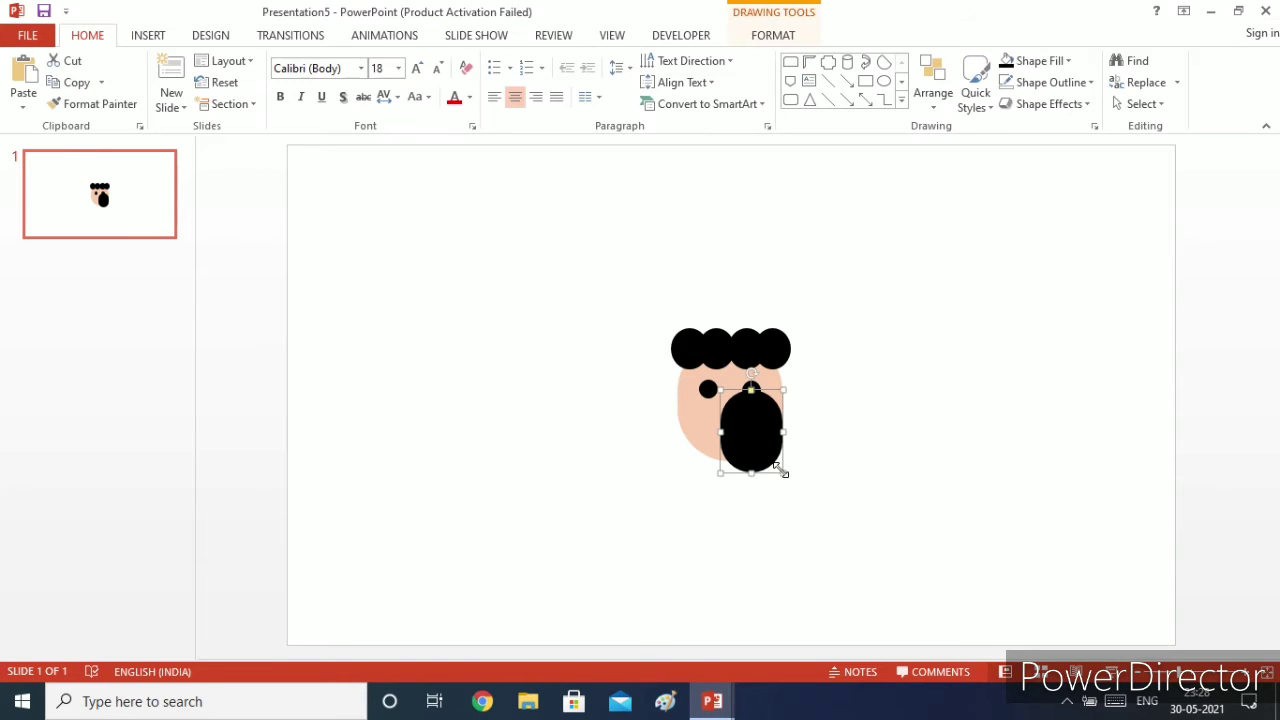
pyautogui.moveTo(785, 474); pyautogui.dragTo(737, 406)
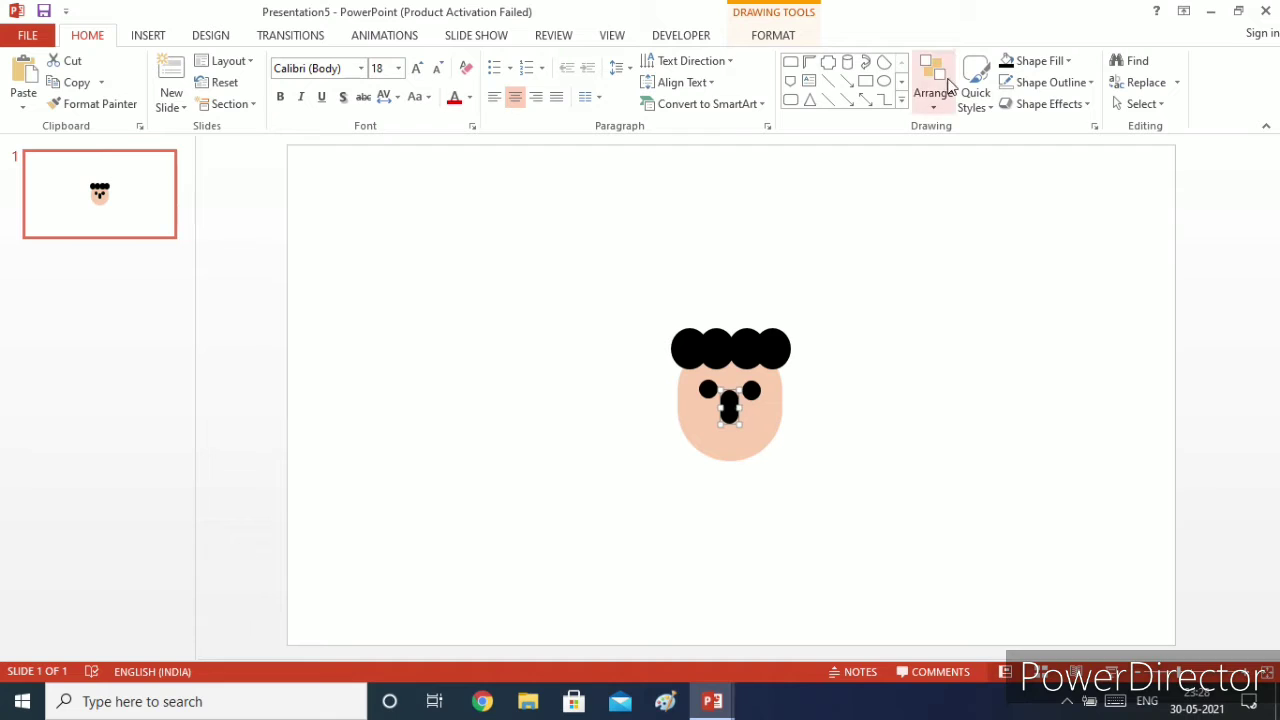
# Fill the nose with Orange, Accent 2, Lighter 40% and make it slightly narrower.
pyautogui.click(1045, 68)
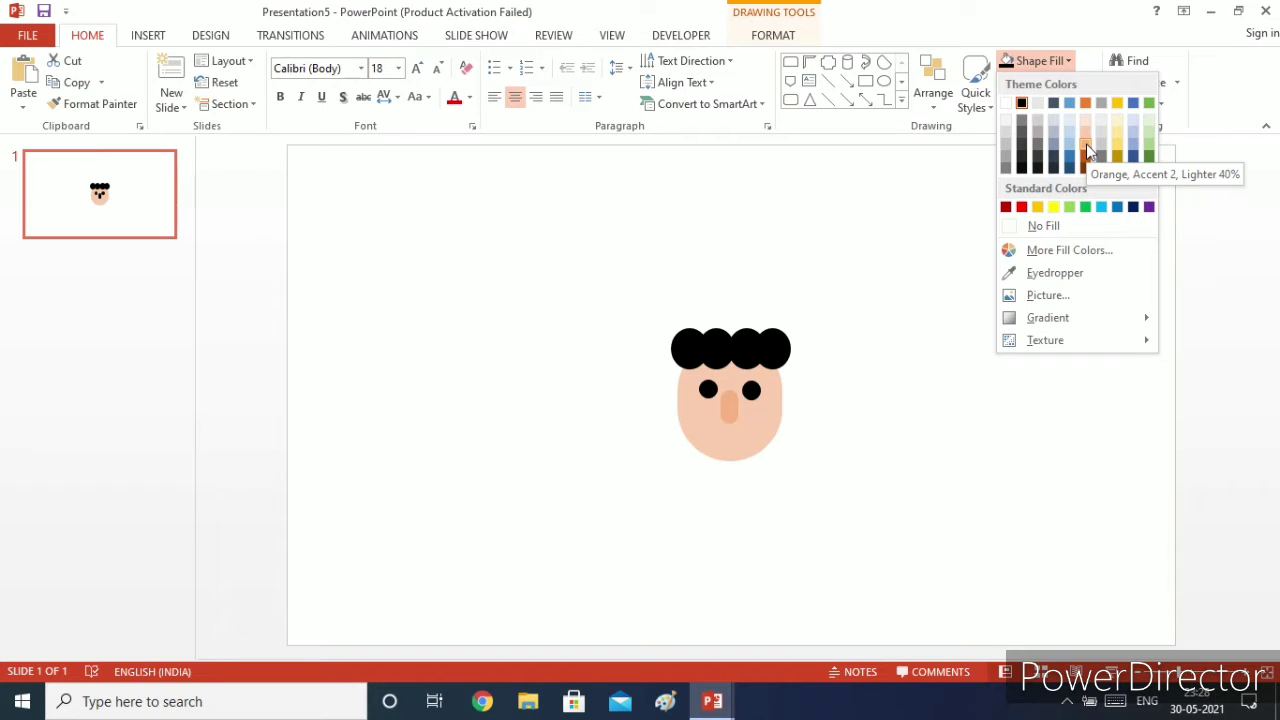
pyautogui.click(1087, 148)
pyautogui.click(1088, 150)
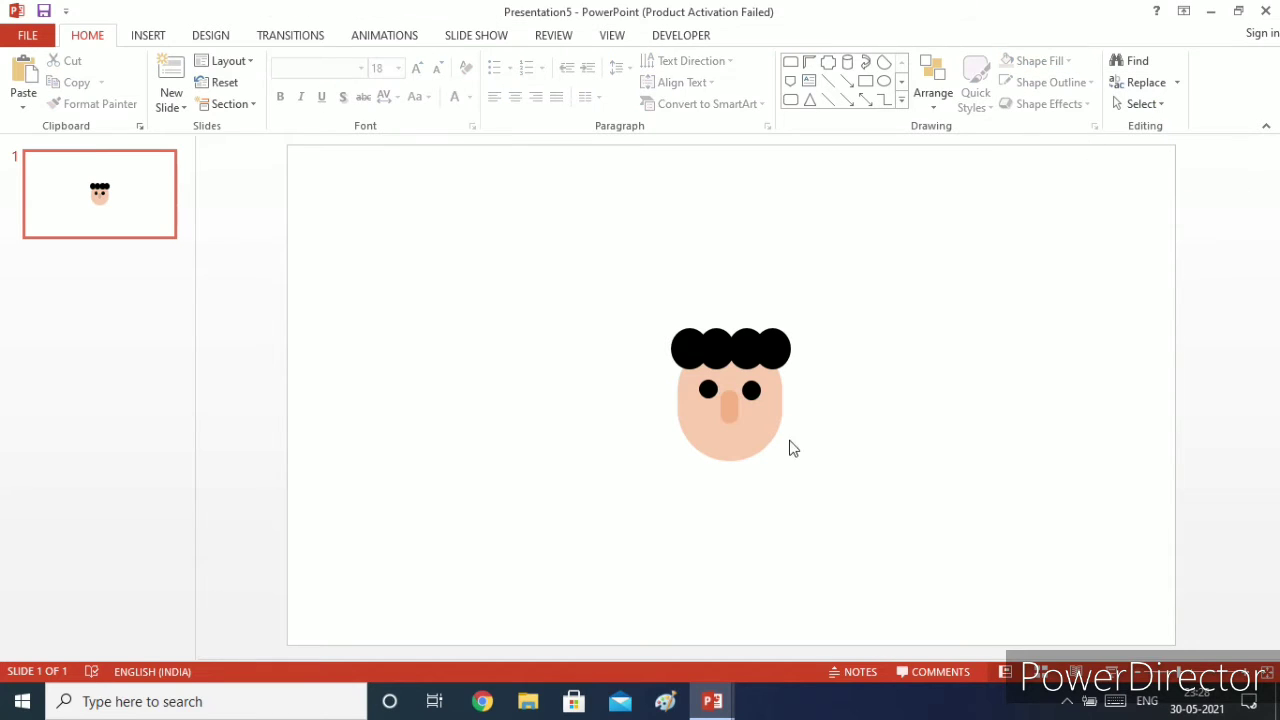
pyautogui.click(730, 408)
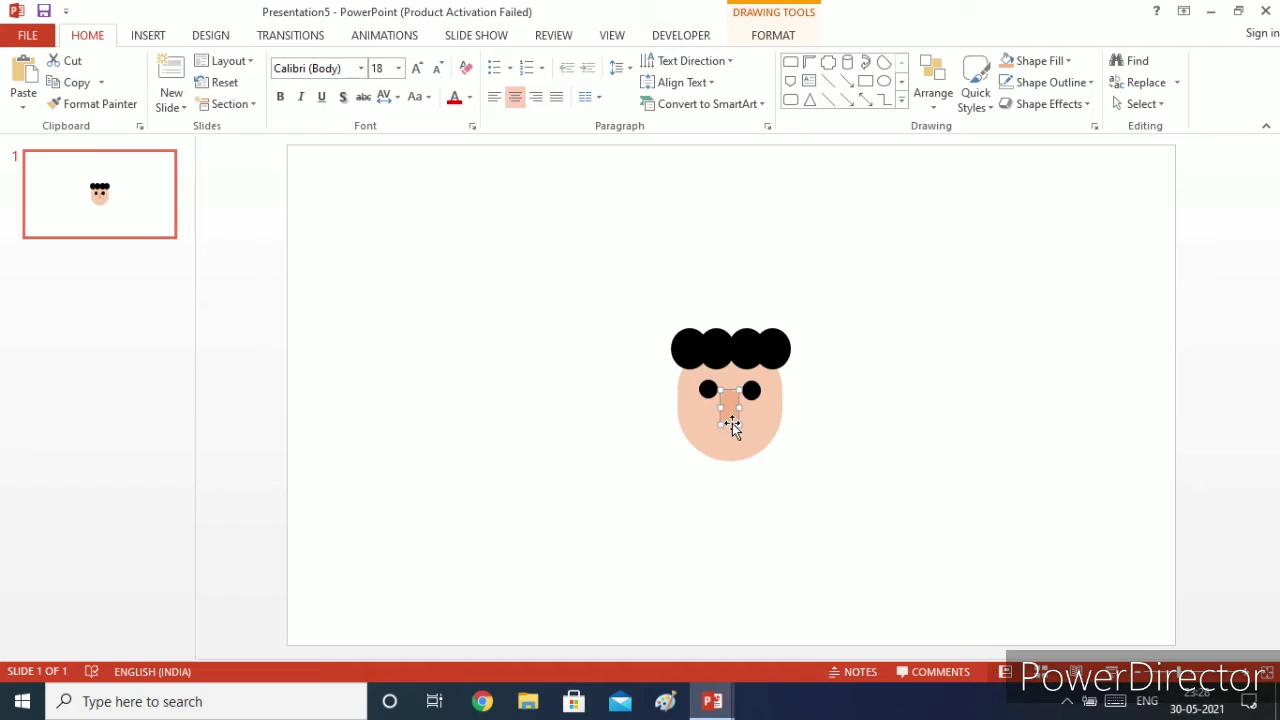
pyautogui.moveTo(732, 425); pyautogui.dragTo(729, 417)
pyautogui.click(830, 443)
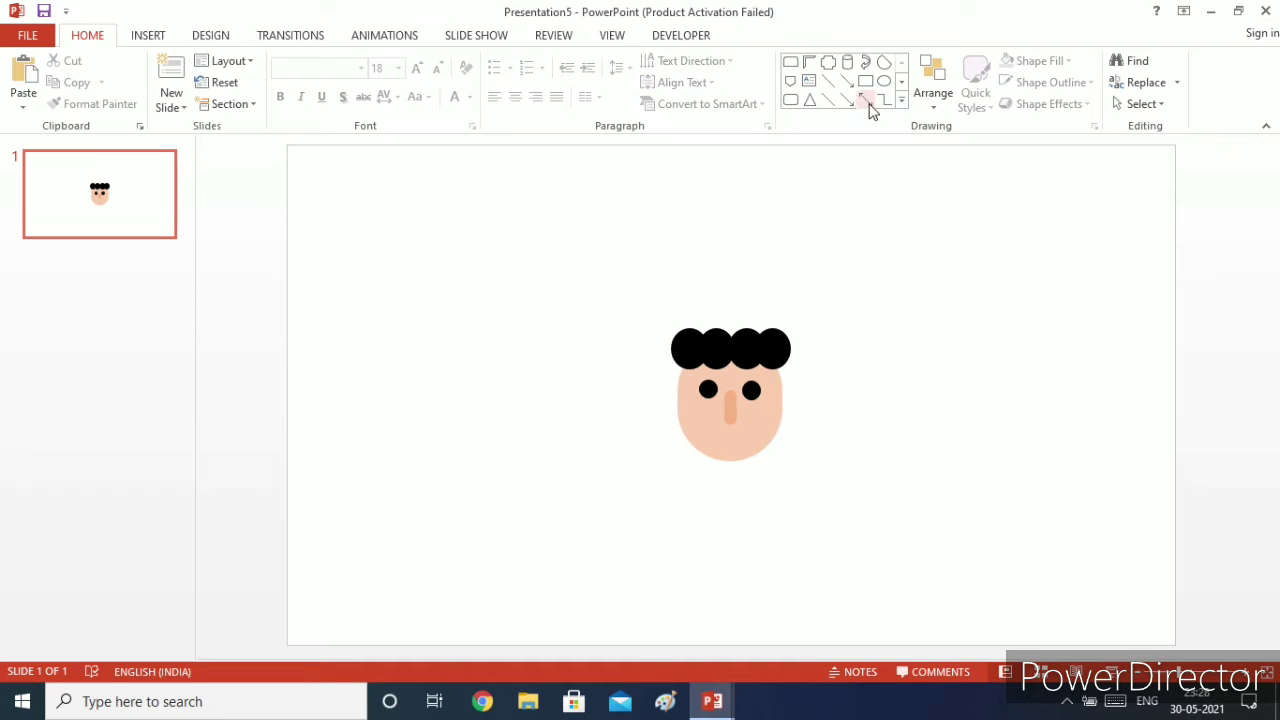
# Draw a chord shape to the upper right of the head and rotate it so its flat edge faces up.
pyautogui.click(902, 104)
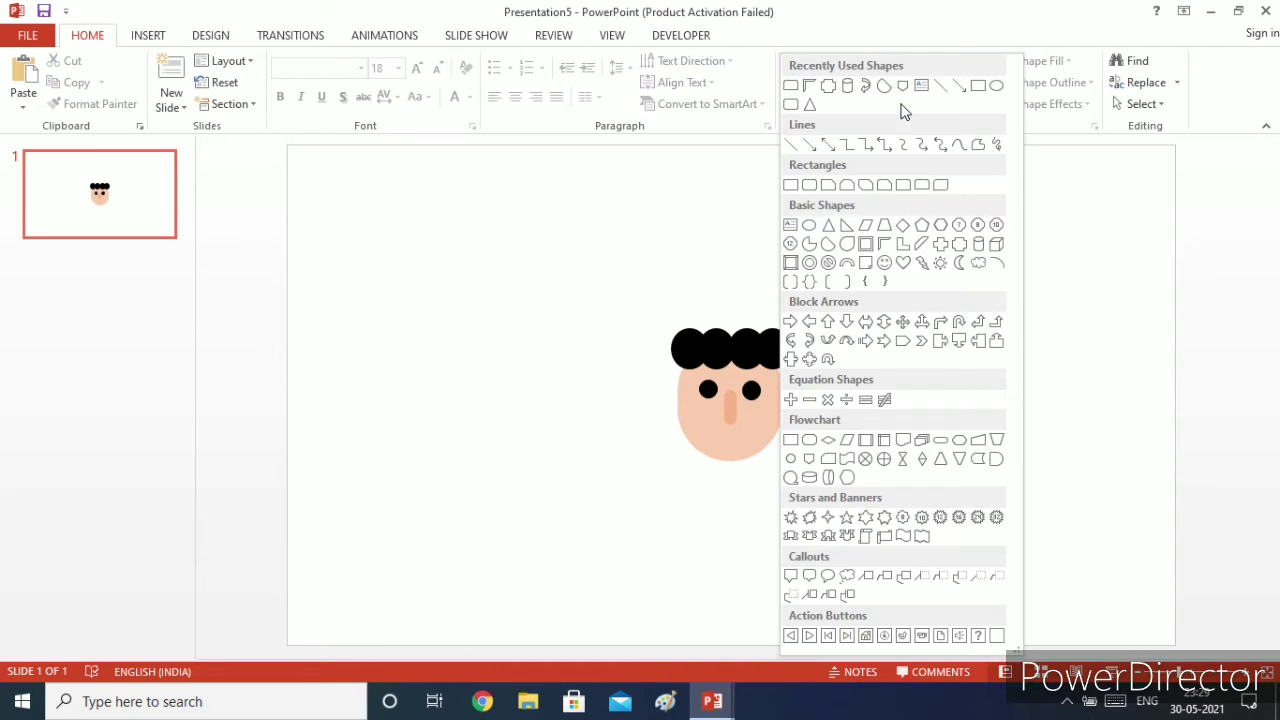
pyautogui.click(829, 255)
pyautogui.moveTo(815, 259); pyautogui.dragTo(910, 349)
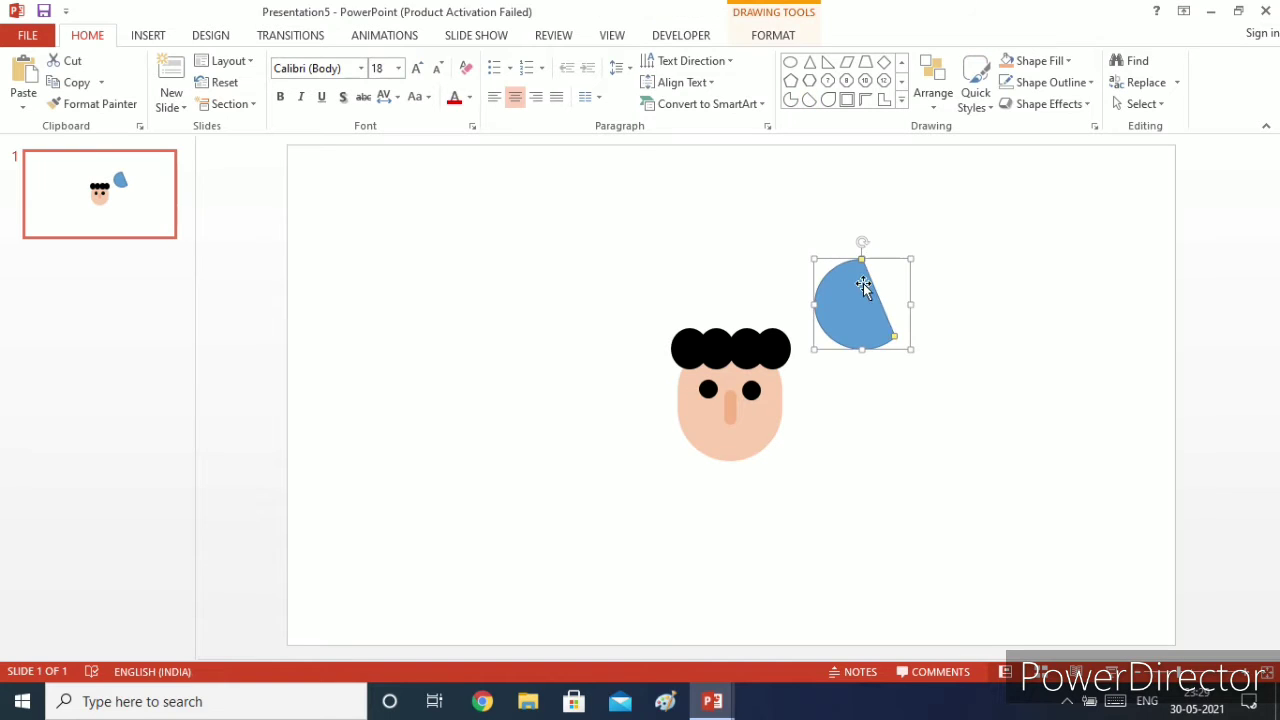
pyautogui.moveTo(862, 241); pyautogui.dragTo(804, 278)
pyautogui.click(906, 294)
# Fill the chord shape with red and remove its outline.
pyautogui.click(1036, 64)
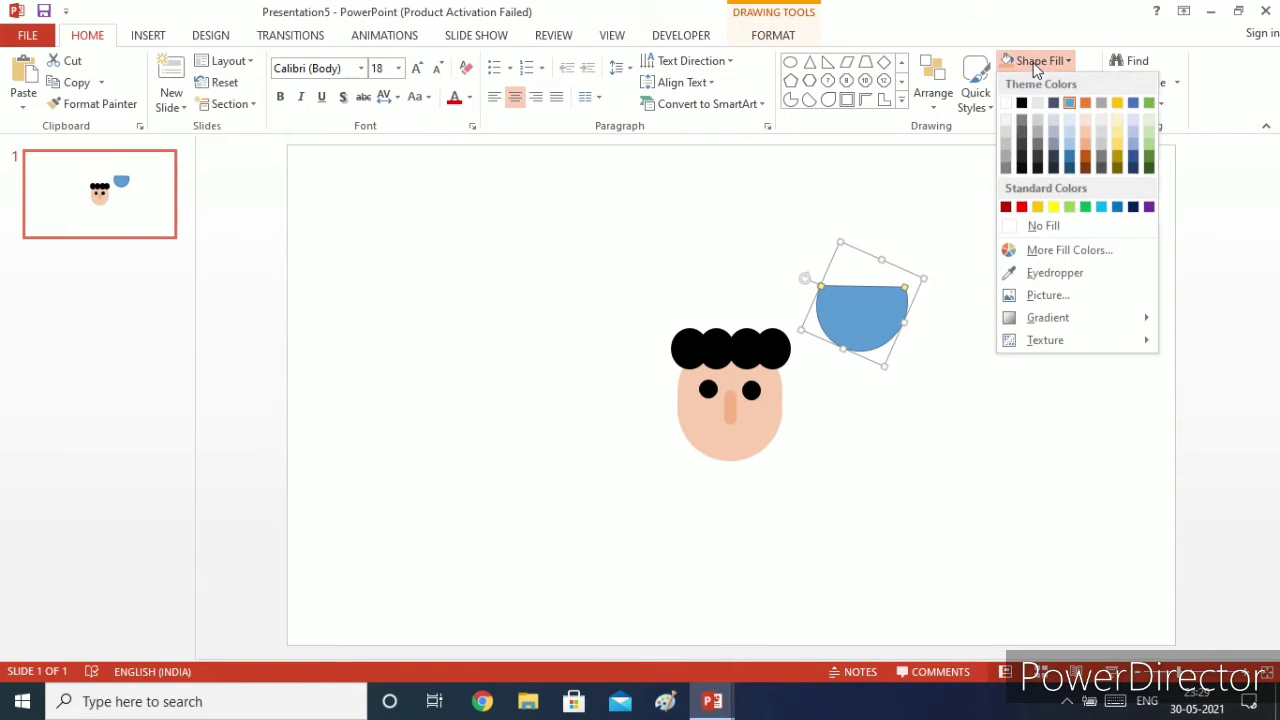
pyautogui.click(1021, 207)
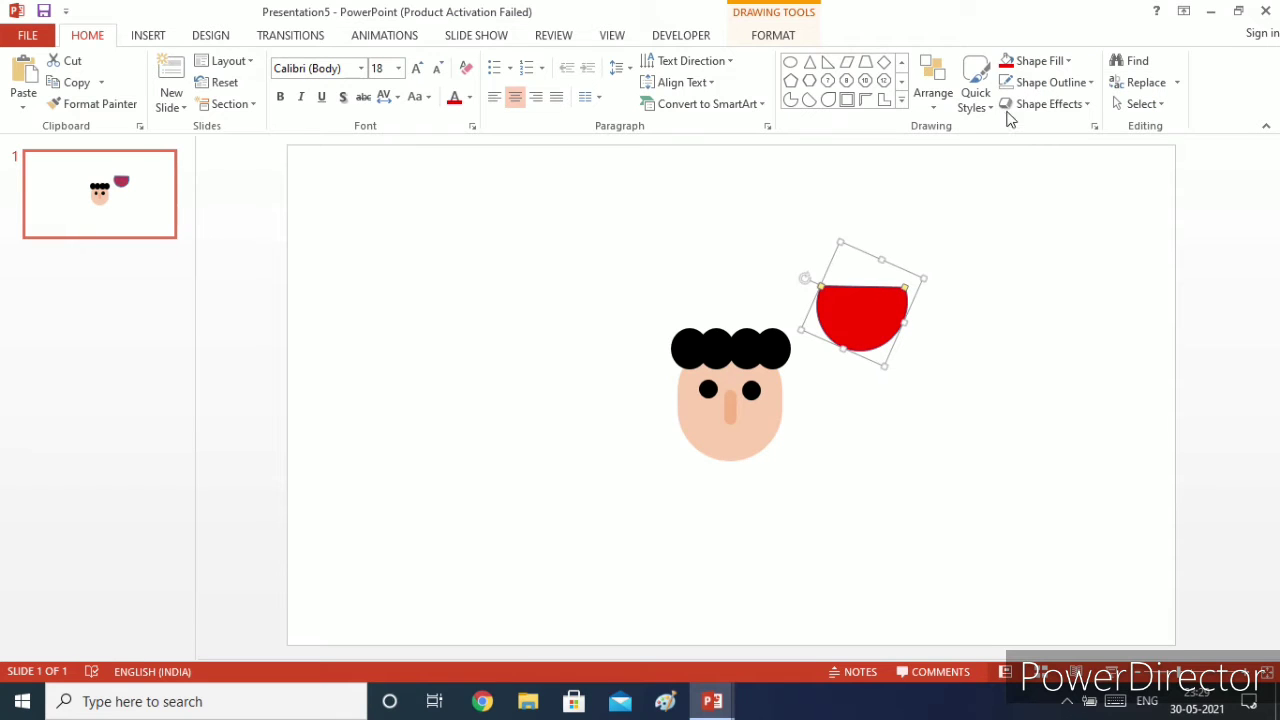
pyautogui.click(1052, 82)
pyautogui.click(1052, 247)
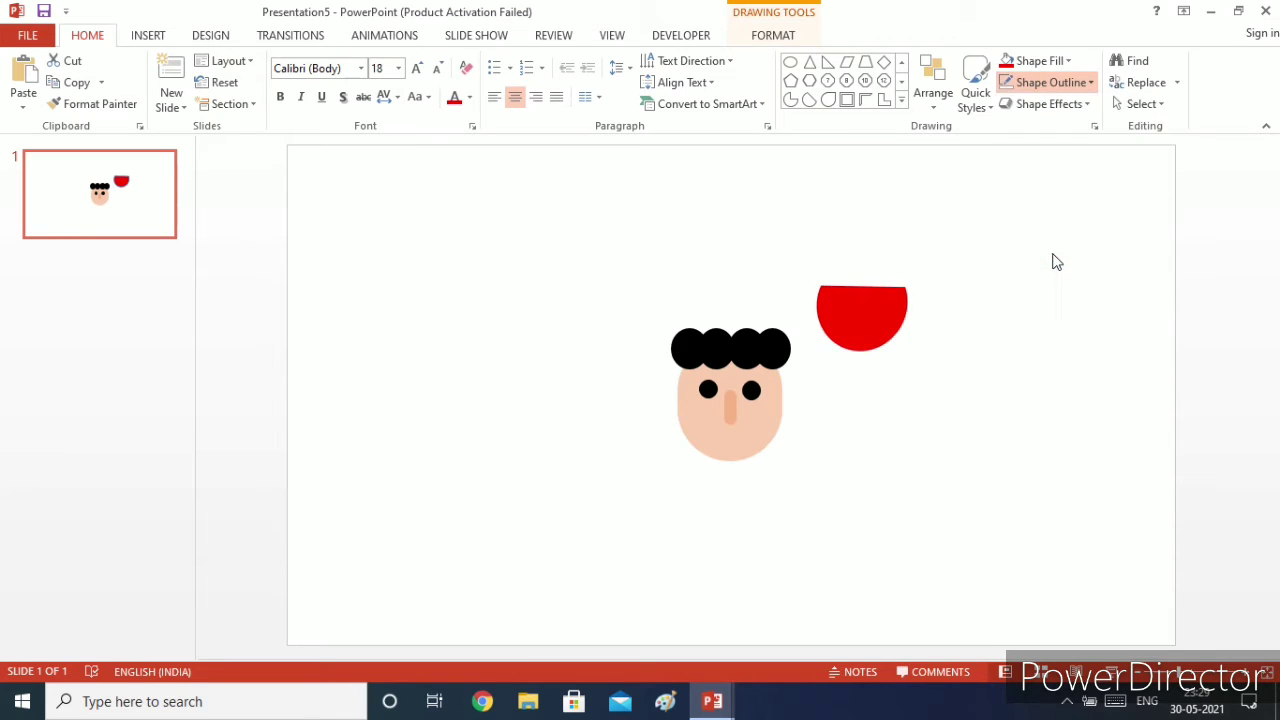
# Lengthen the face slightly and fit the red chord, reduced in size, centred beneath the nose as the mouth.
pyautogui.moveTo(846, 337); pyautogui.dragTo(731, 473)
pyautogui.click(766, 430)
pyautogui.click(731, 447)
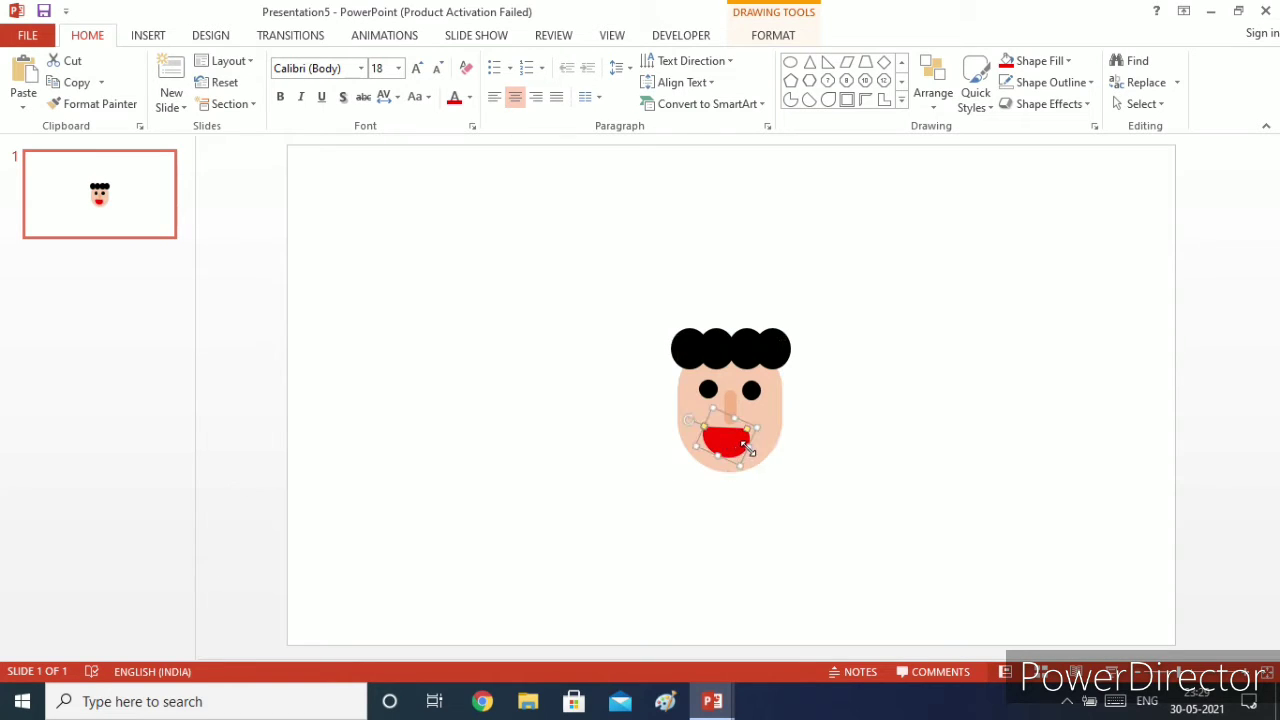
pyautogui.moveTo(750, 450); pyautogui.dragTo(711, 458)
pyautogui.moveTo(711, 458); pyautogui.dragTo(729, 449)
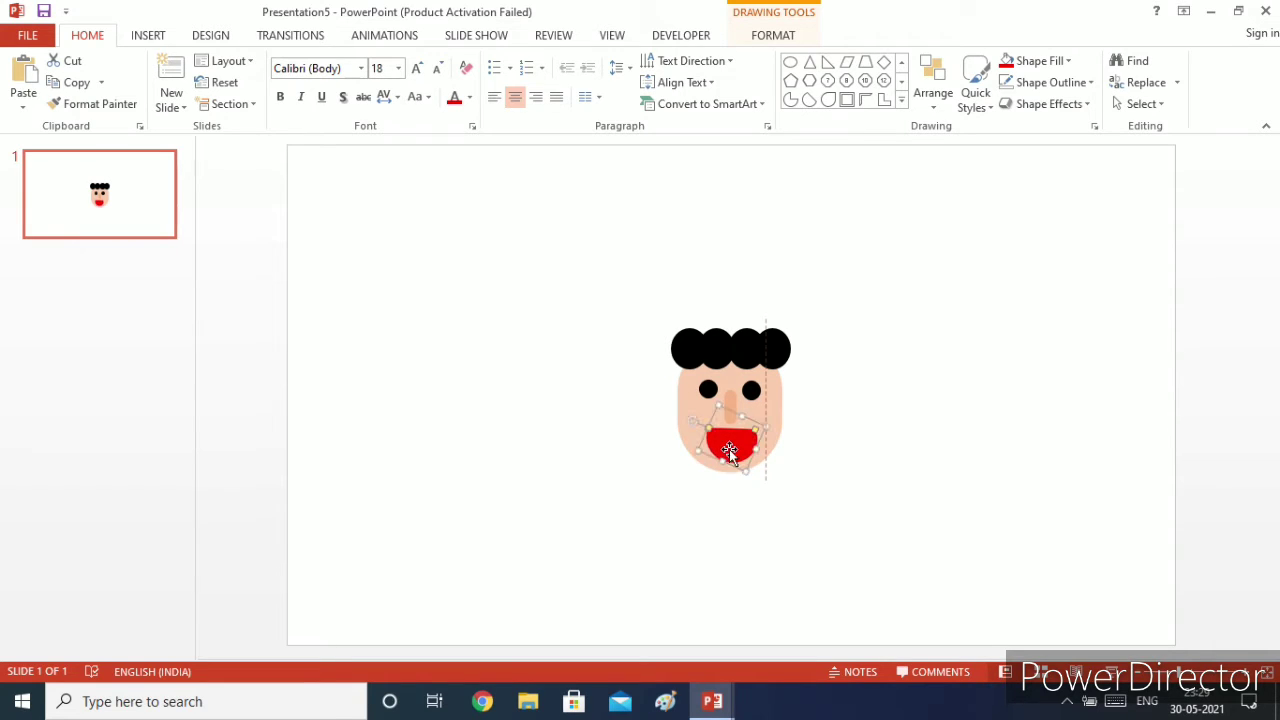
pyautogui.click(786, 457)
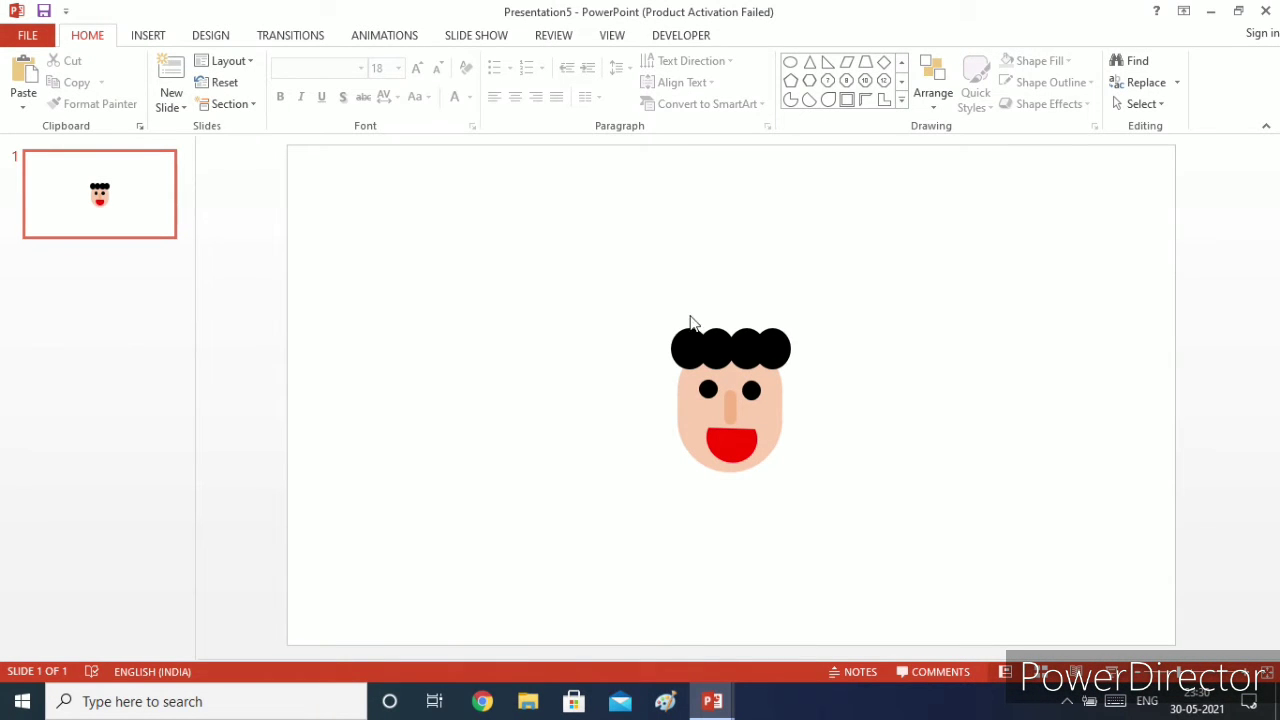
# Select all the head shapes and move them together to the upper part of the slide.
pyautogui.moveTo(610, 275); pyautogui.dragTo(940, 566)
pyautogui.moveTo(770, 408); pyautogui.dragTo(766, 302)
pyautogui.click(868, 388)
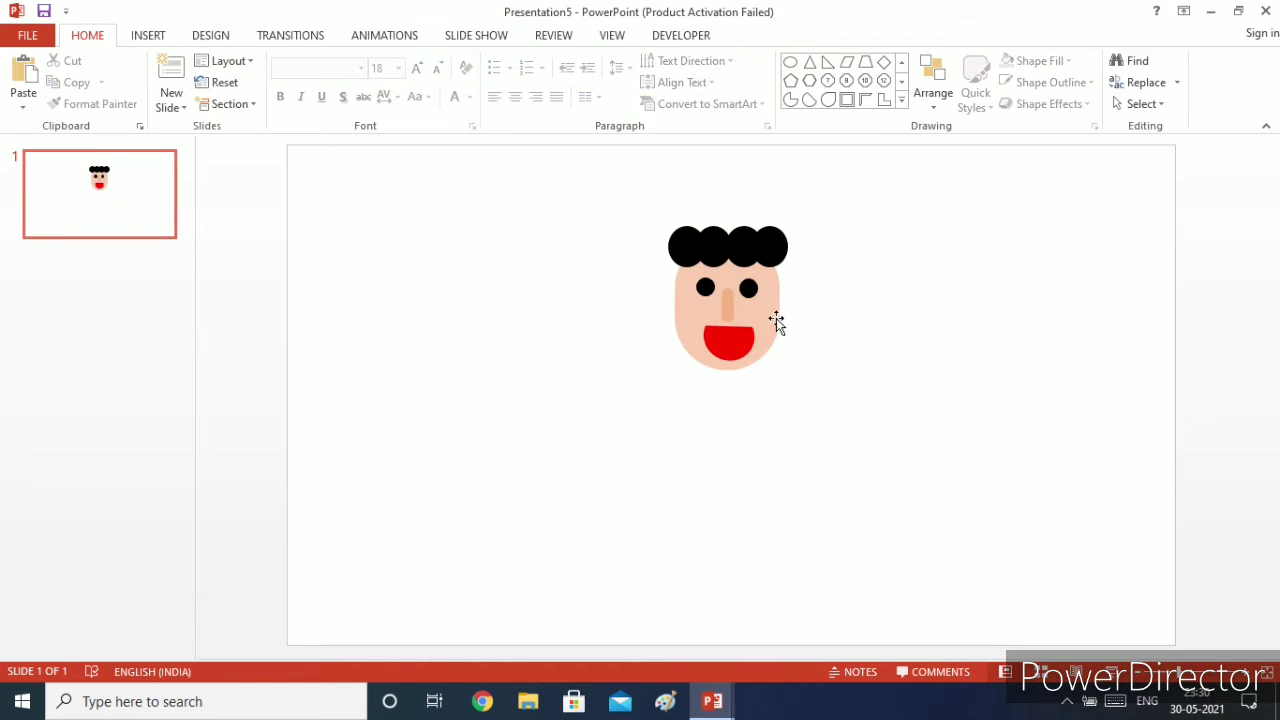
# Duplicate the nose and place the copy centred below the chin as the neck.
pyautogui.click(732, 311)
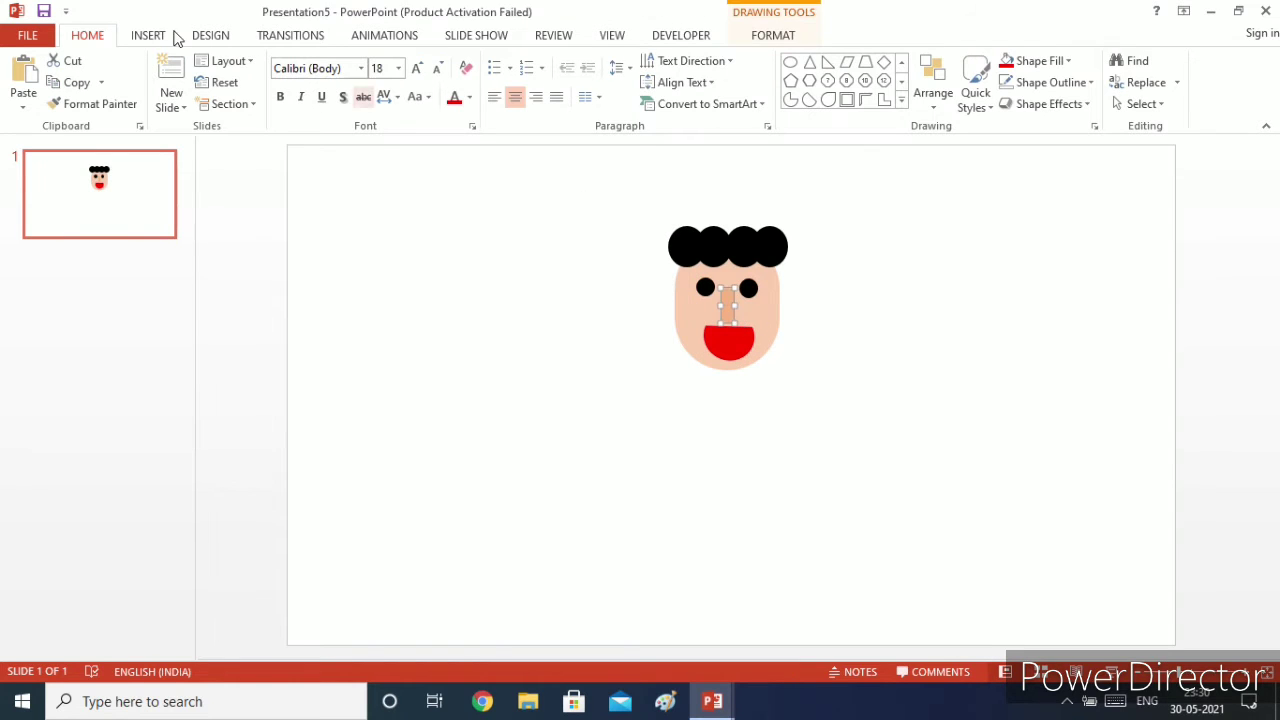
pyautogui.click(27, 70)
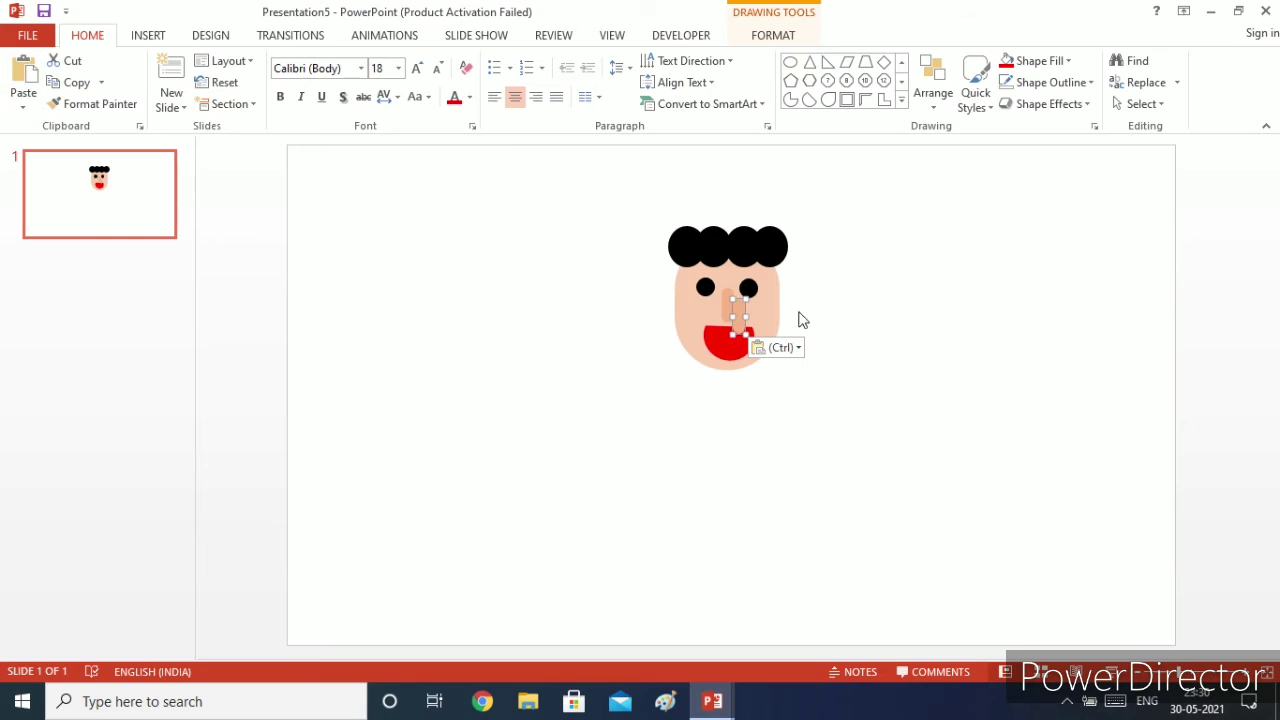
pyautogui.moveTo(741, 336); pyautogui.dragTo(726, 380)
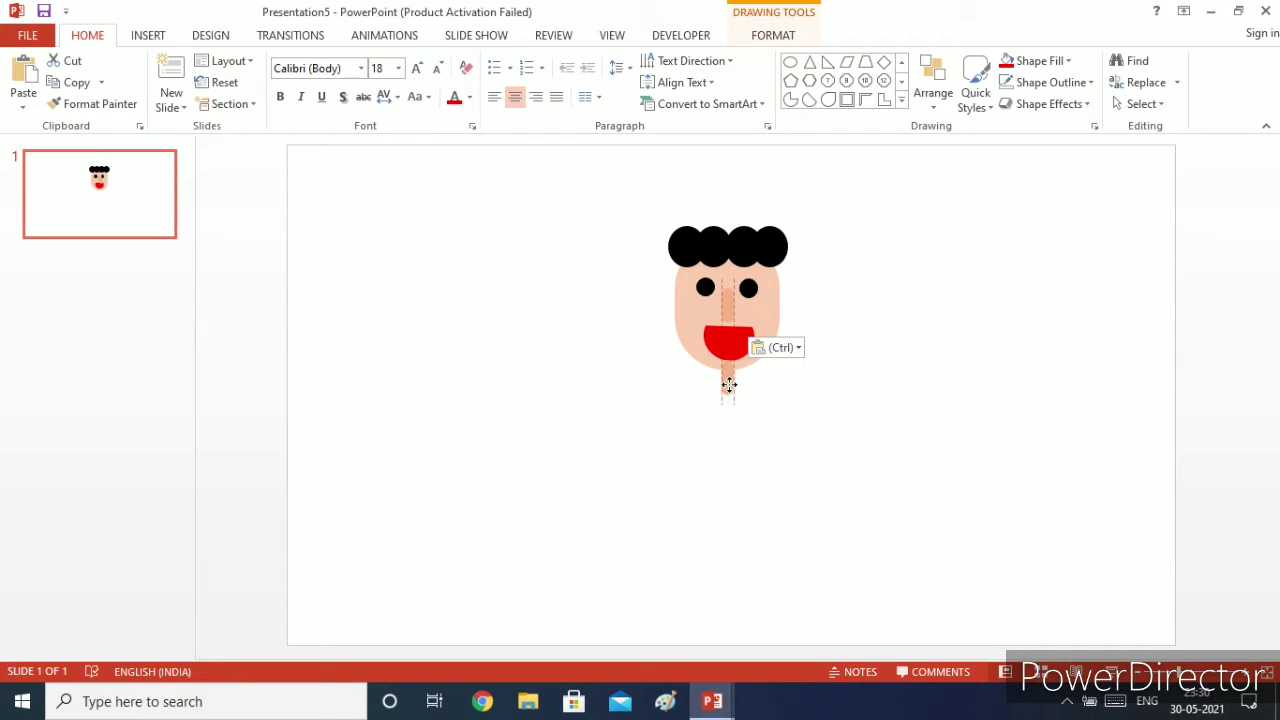
# Send the neck shape to the back so it sits behind the face.
pyautogui.click(930, 100)
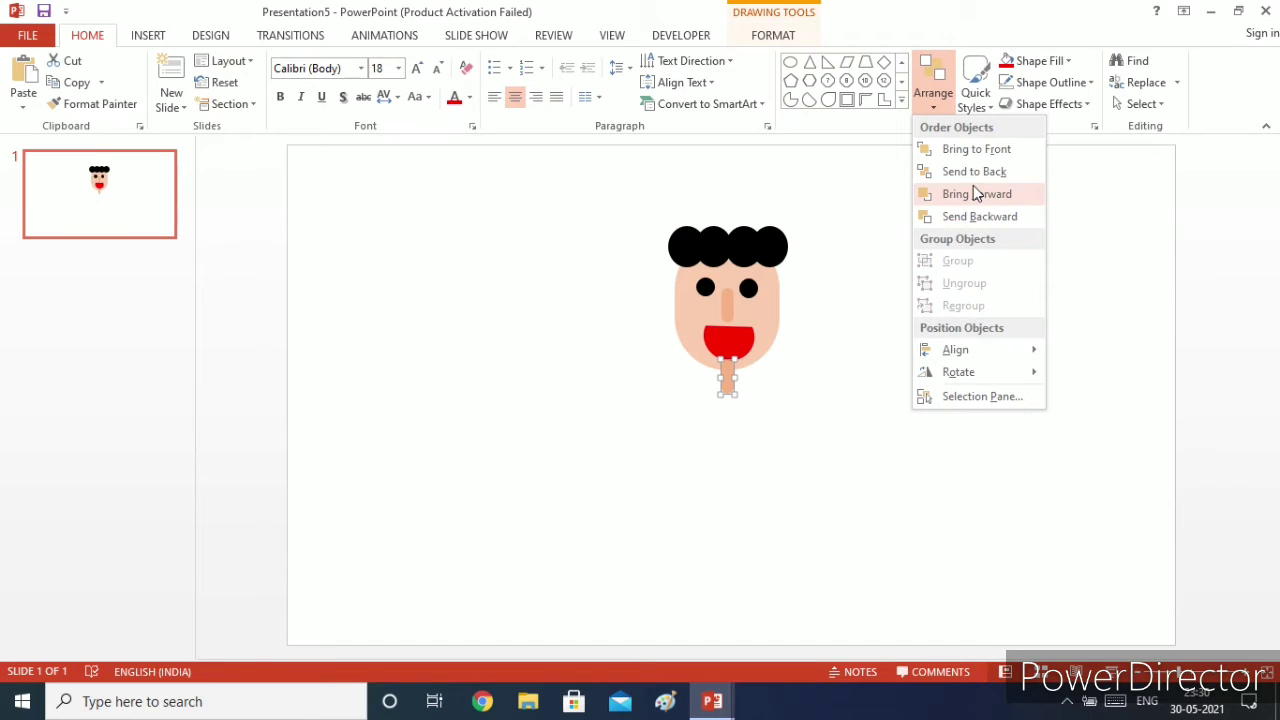
pyautogui.click(875, 203)
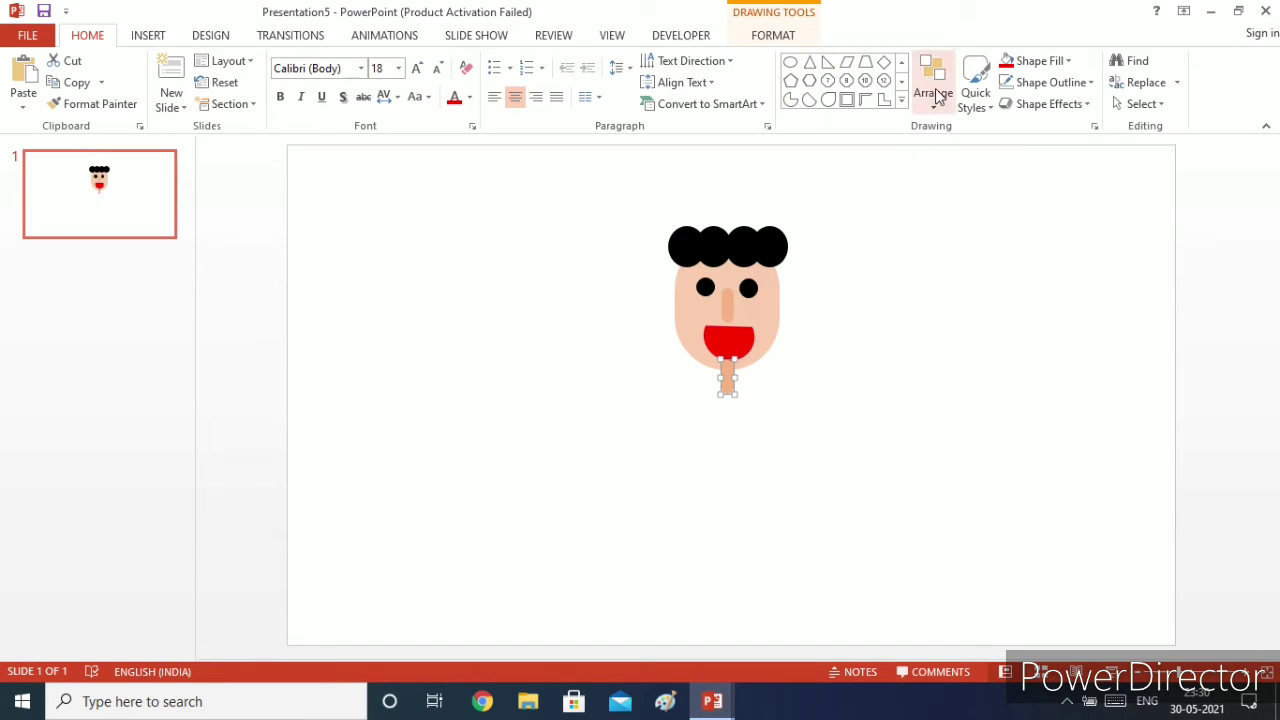
pyautogui.moveTo(731, 373); pyautogui.dragTo(727, 389)
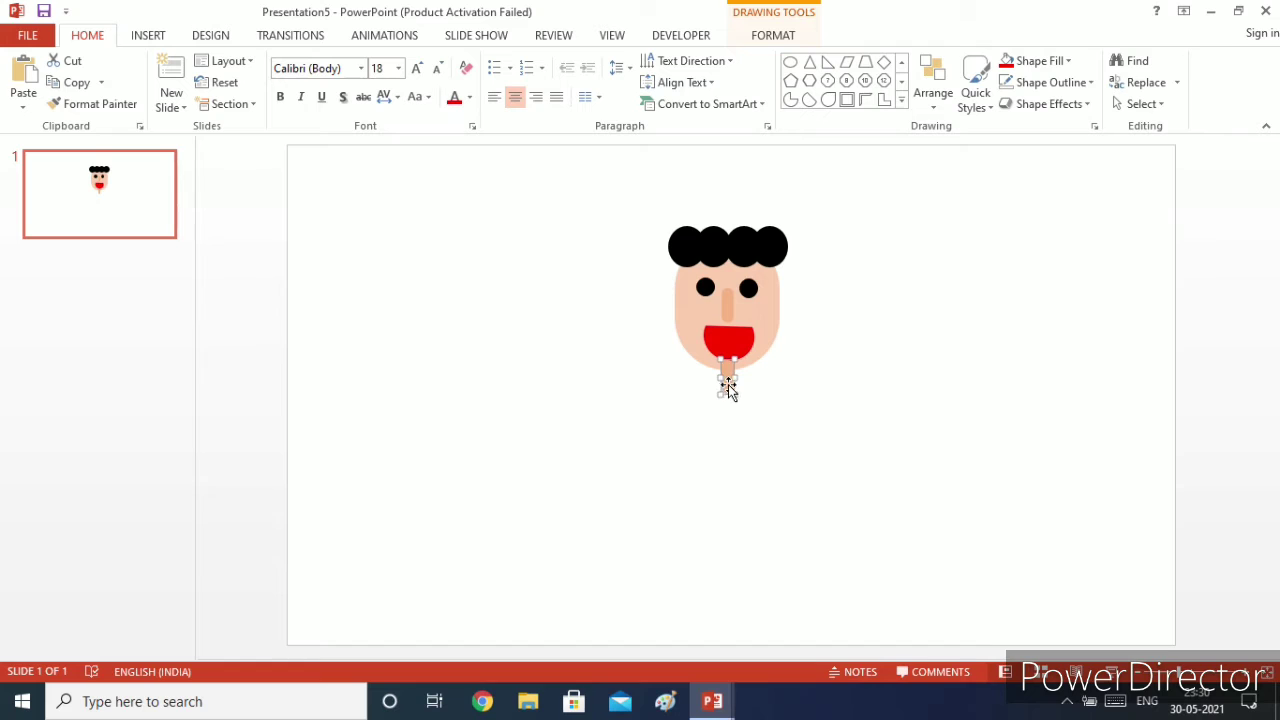
pyautogui.click(940, 80)
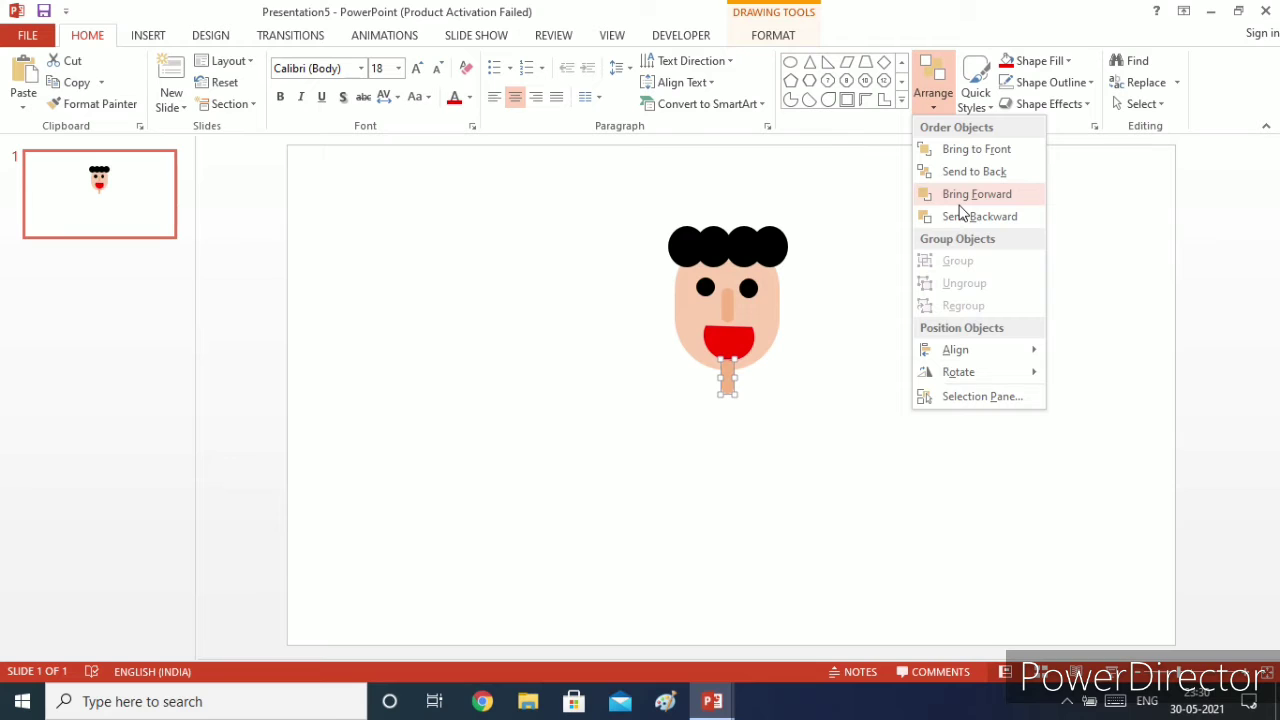
pyautogui.click(974, 172)
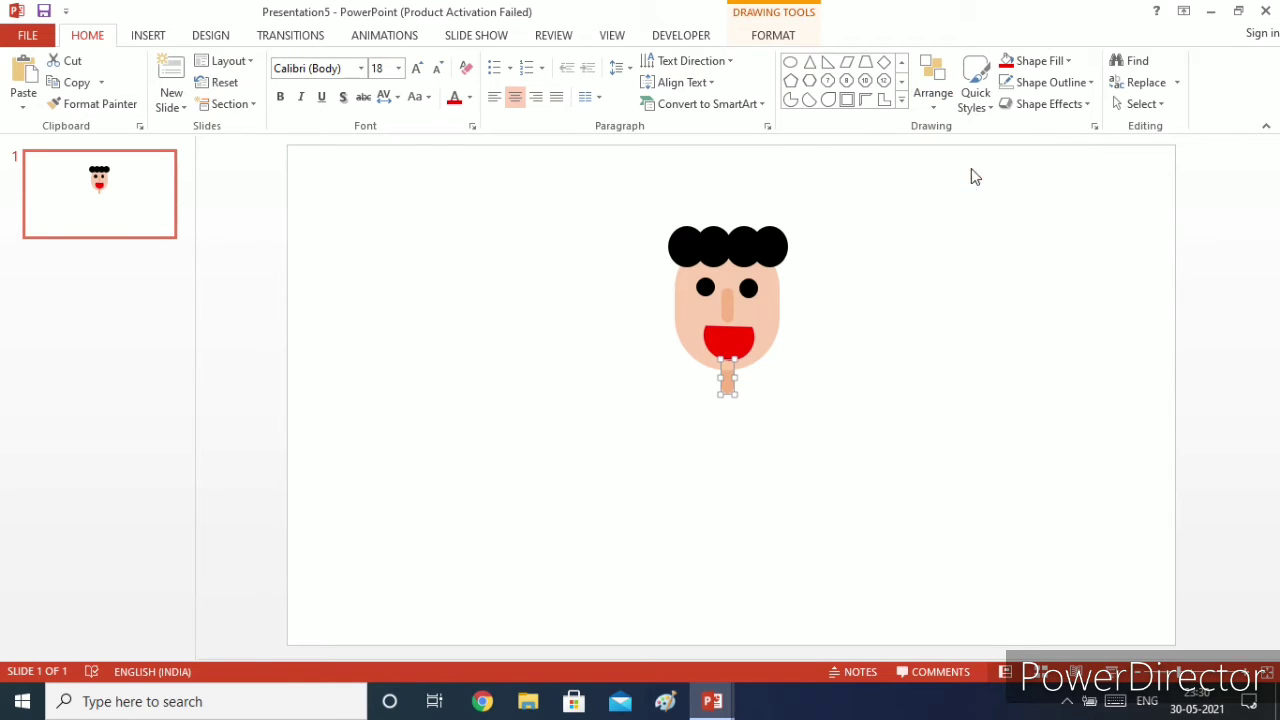
# Widen the neck shape slightly beneath the chin.
pyautogui.click(879, 376)
pyautogui.click(728, 385)
pyautogui.moveTo(735, 380); pyautogui.dragTo(733, 382)
pyautogui.click(751, 397)
pyautogui.click(770, 407)
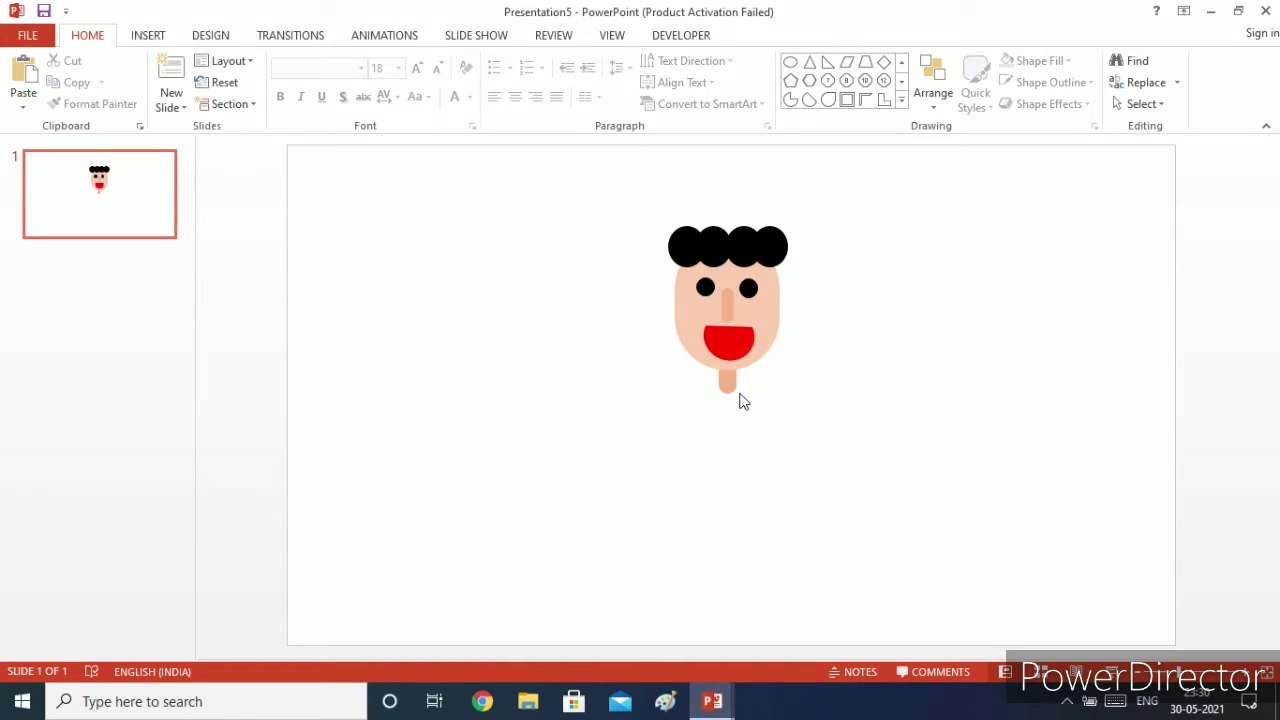
pyautogui.click(731, 388)
pyautogui.click(489, 270)
# Draw a tall rounded rectangle in the empty area beside the head and round its corners to the maximum.
pyautogui.click(902, 102)
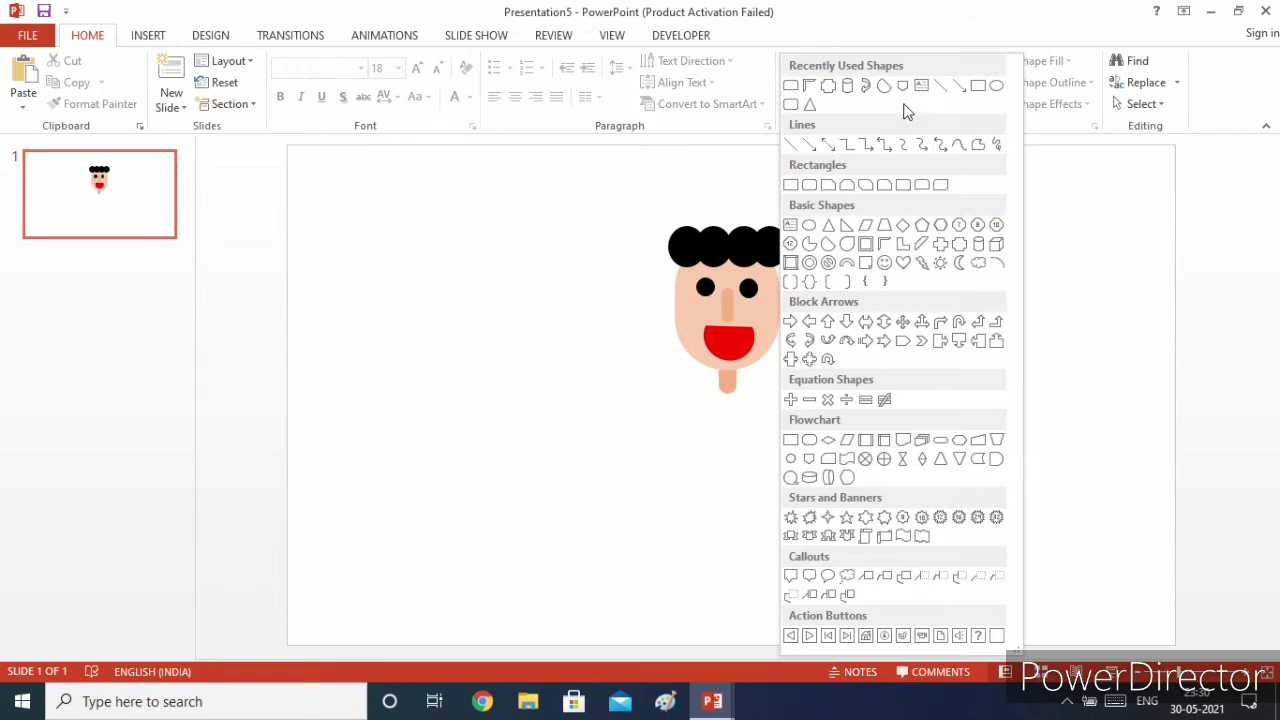
pyautogui.click(792, 104)
pyautogui.moveTo(837, 248); pyautogui.dragTo(951, 416)
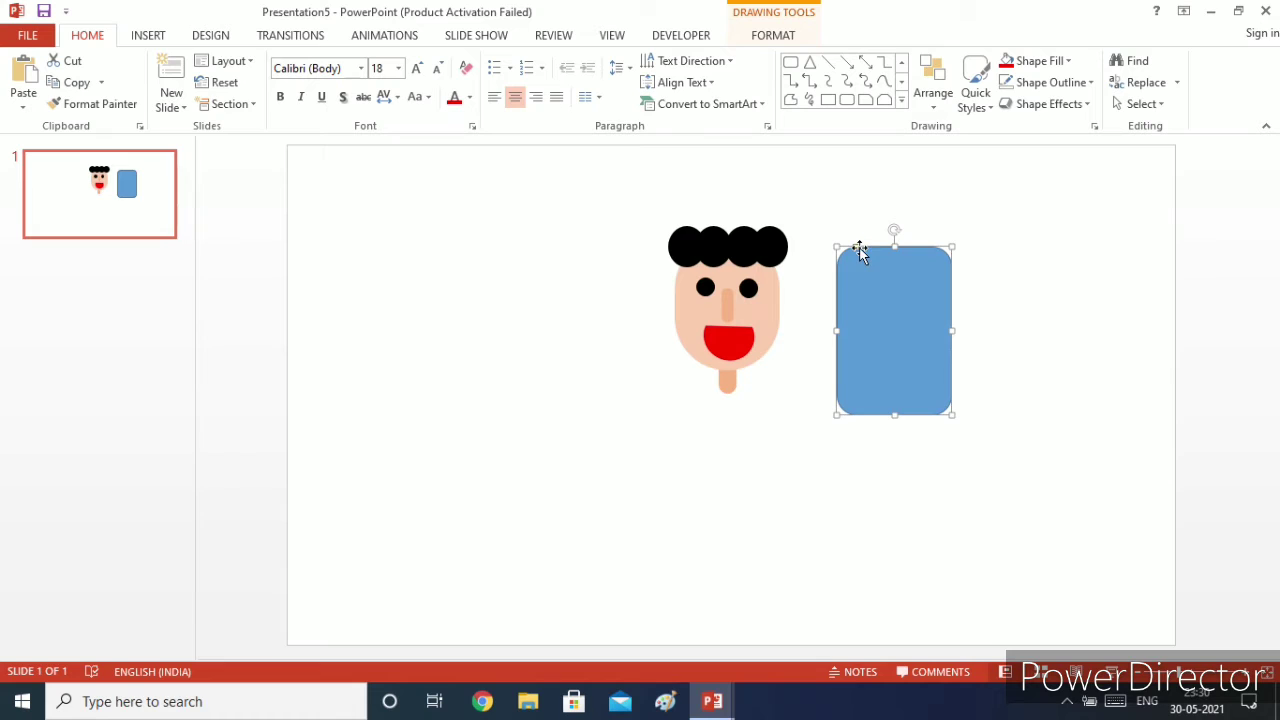
pyautogui.moveTo(857, 250); pyautogui.dragTo(912, 306)
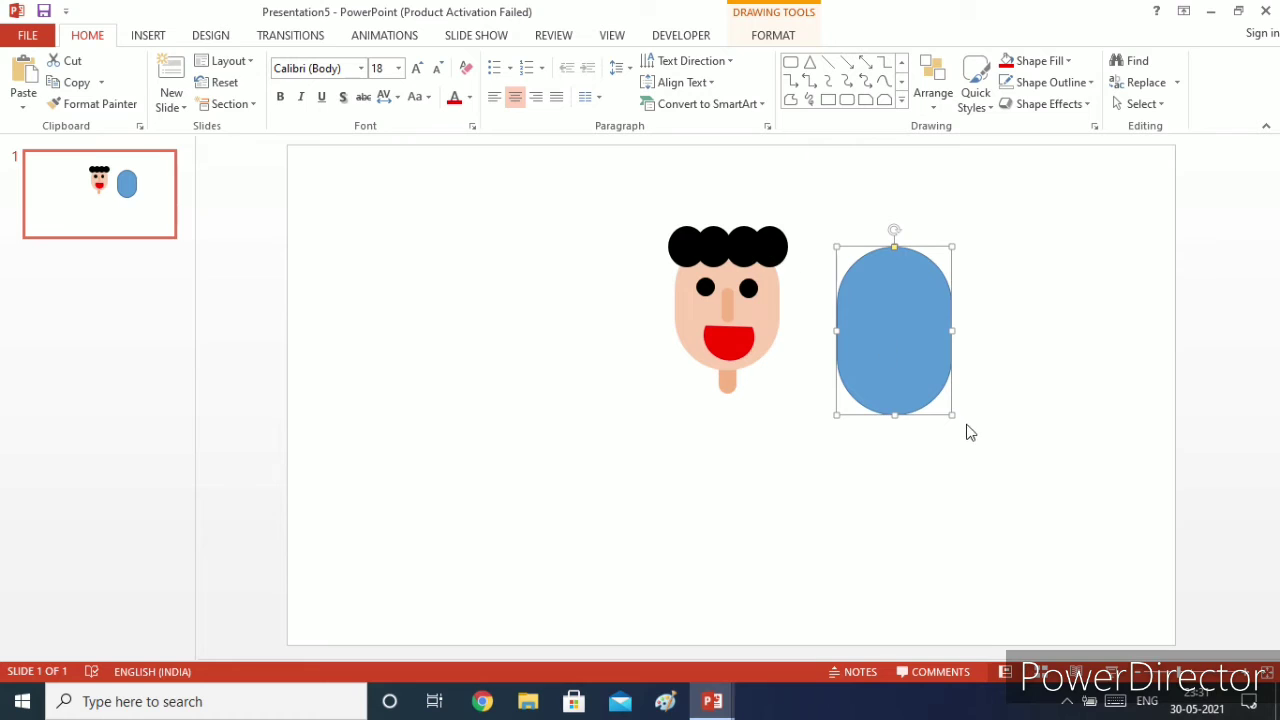
# Place the rounded rectangle centred under the neck as the torso and reduce it to slightly narrower than the face.
pyautogui.moveTo(919, 346); pyautogui.dragTo(754, 479)
pyautogui.click(780, 534)
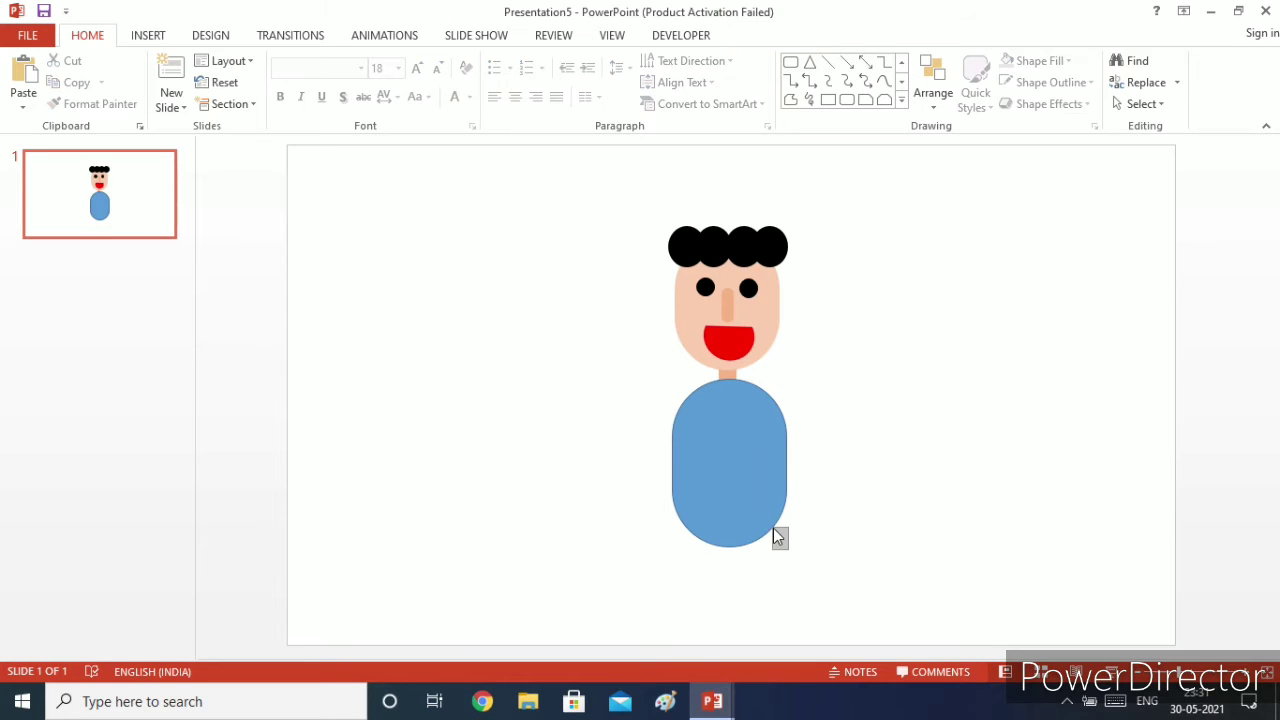
pyautogui.click(746, 517)
pyautogui.moveTo(785, 549); pyautogui.dragTo(766, 480)
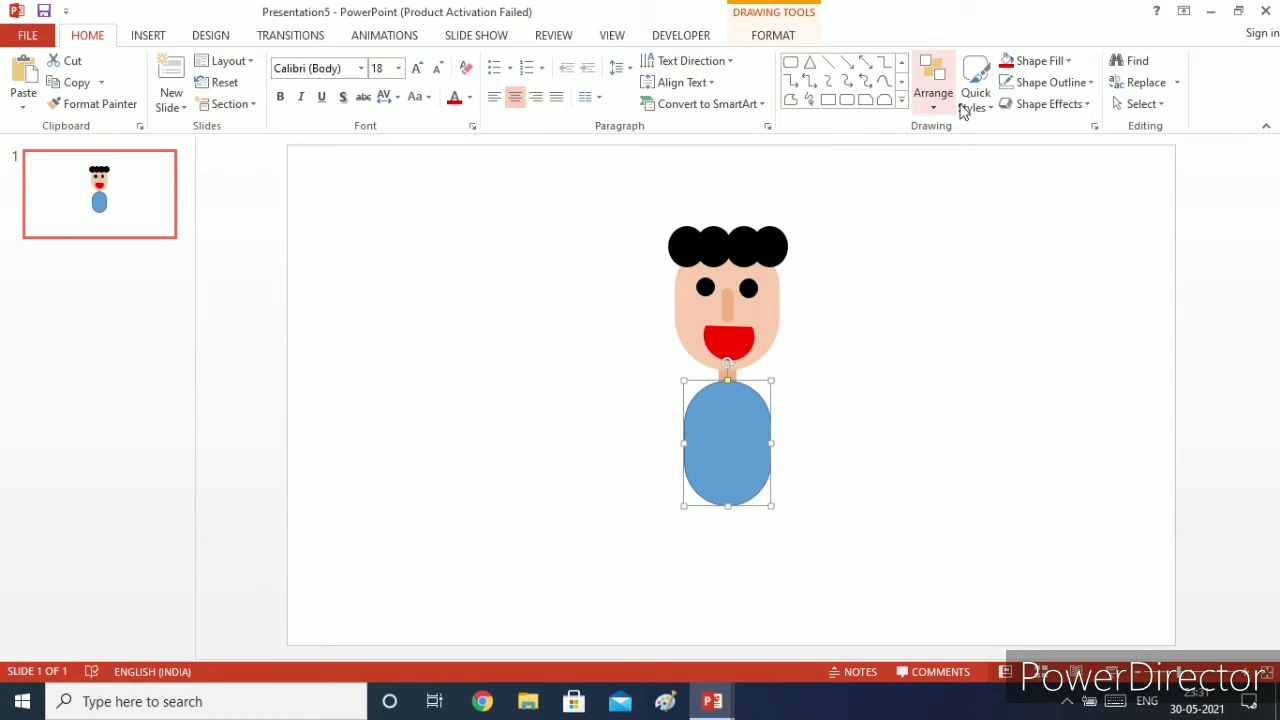
# Fill the torso with Gold, Accent 4, remove its outline and shorten it slightly.
pyautogui.click(1032, 66)
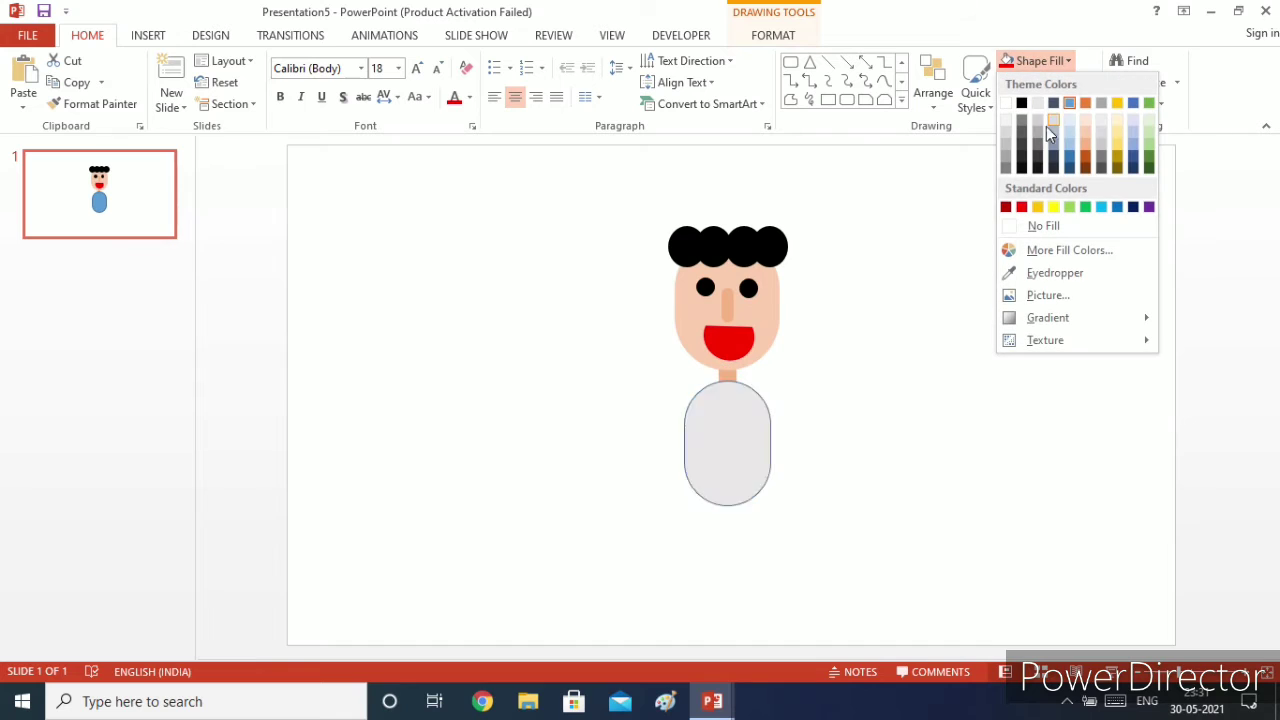
pyautogui.click(1118, 107)
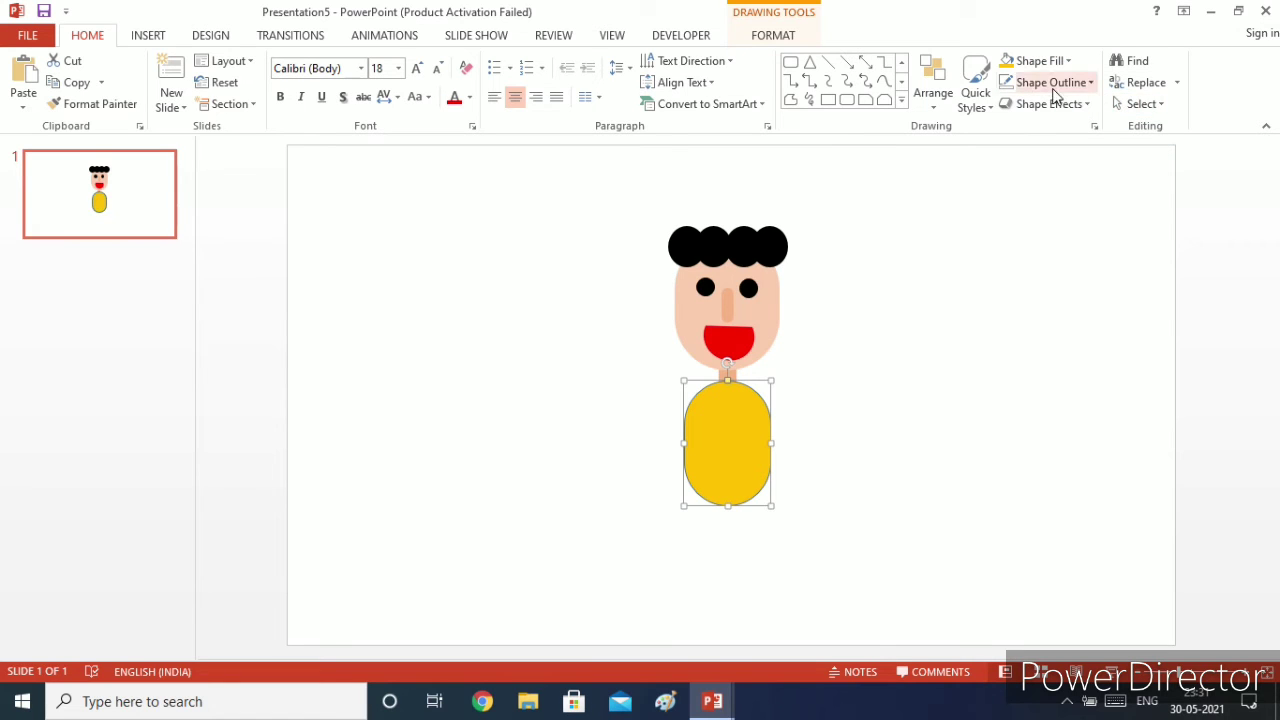
pyautogui.click(1054, 84)
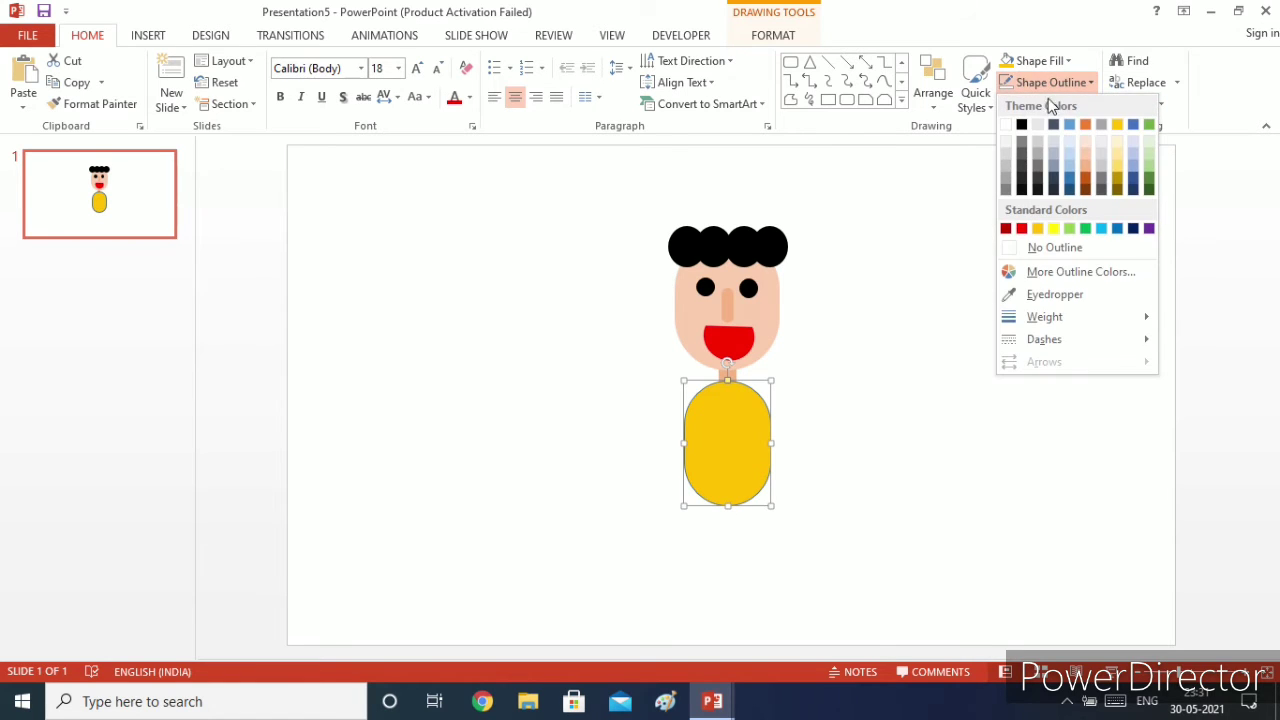
pyautogui.click(1054, 257)
pyautogui.moveTo(726, 503); pyautogui.dragTo(723, 490)
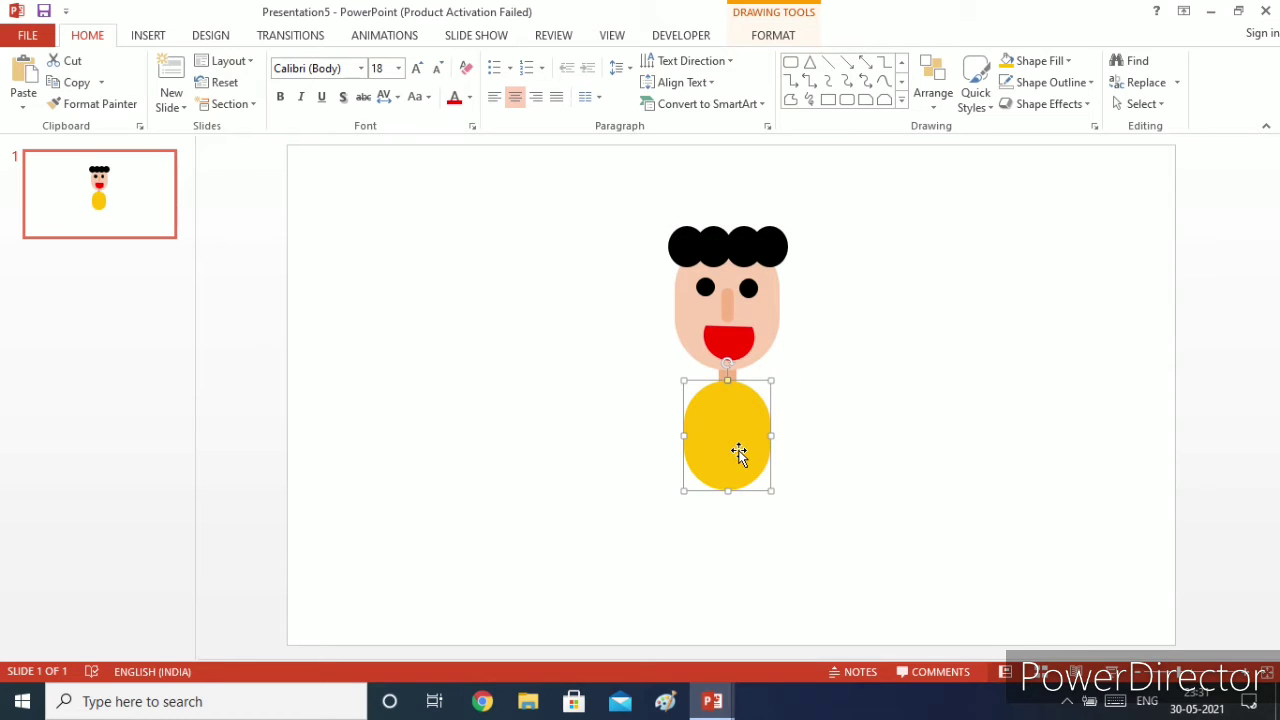
# Send the torso to the back so that the neck overlaps it.
pyautogui.click(940, 106)
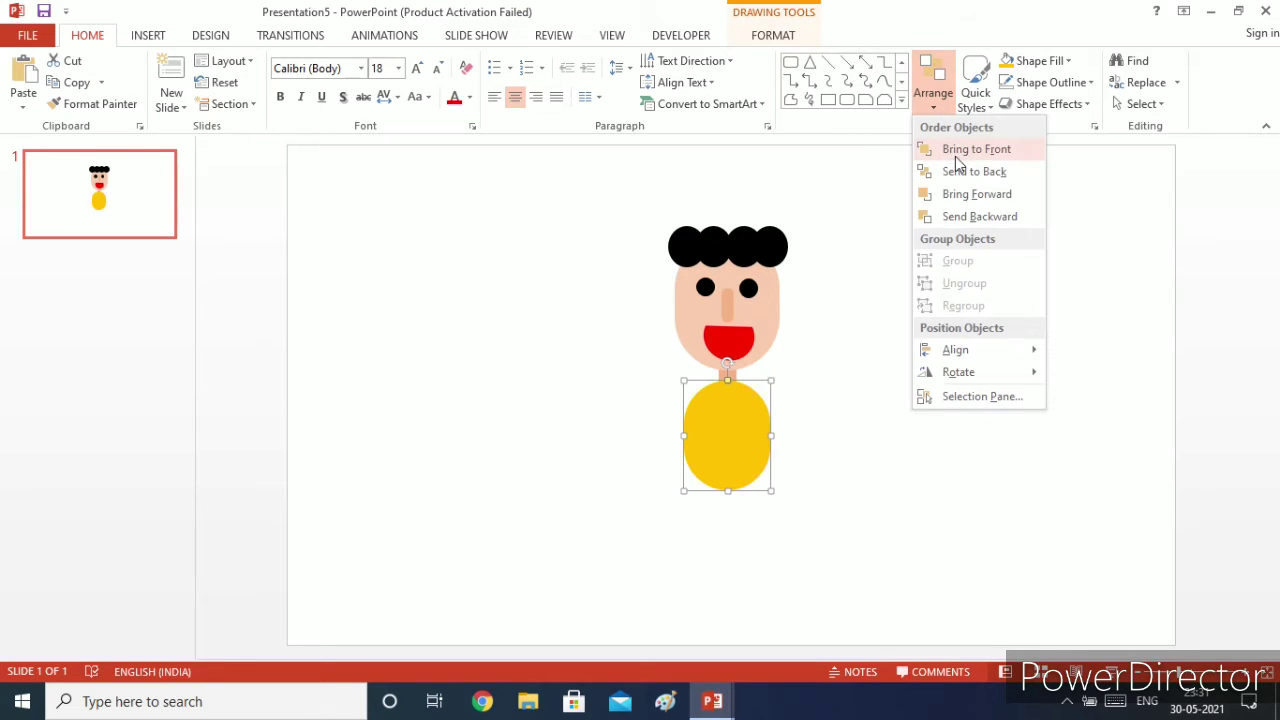
pyautogui.click(958, 172)
pyautogui.click(927, 304)
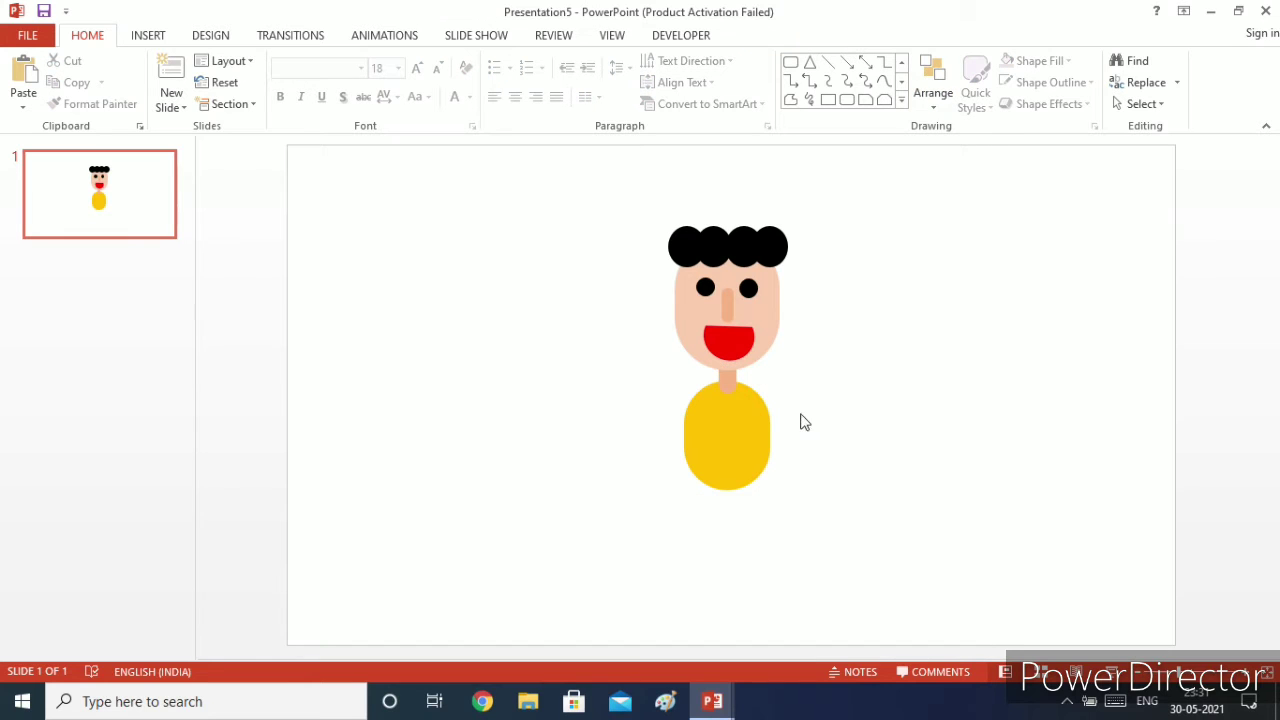
pyautogui.click(760, 428)
pyautogui.click(835, 452)
# Duplicate the neck, tilt the copy outward and size it as a short upper arm at the shoulder on the torso's right side.
pyautogui.click(731, 391)
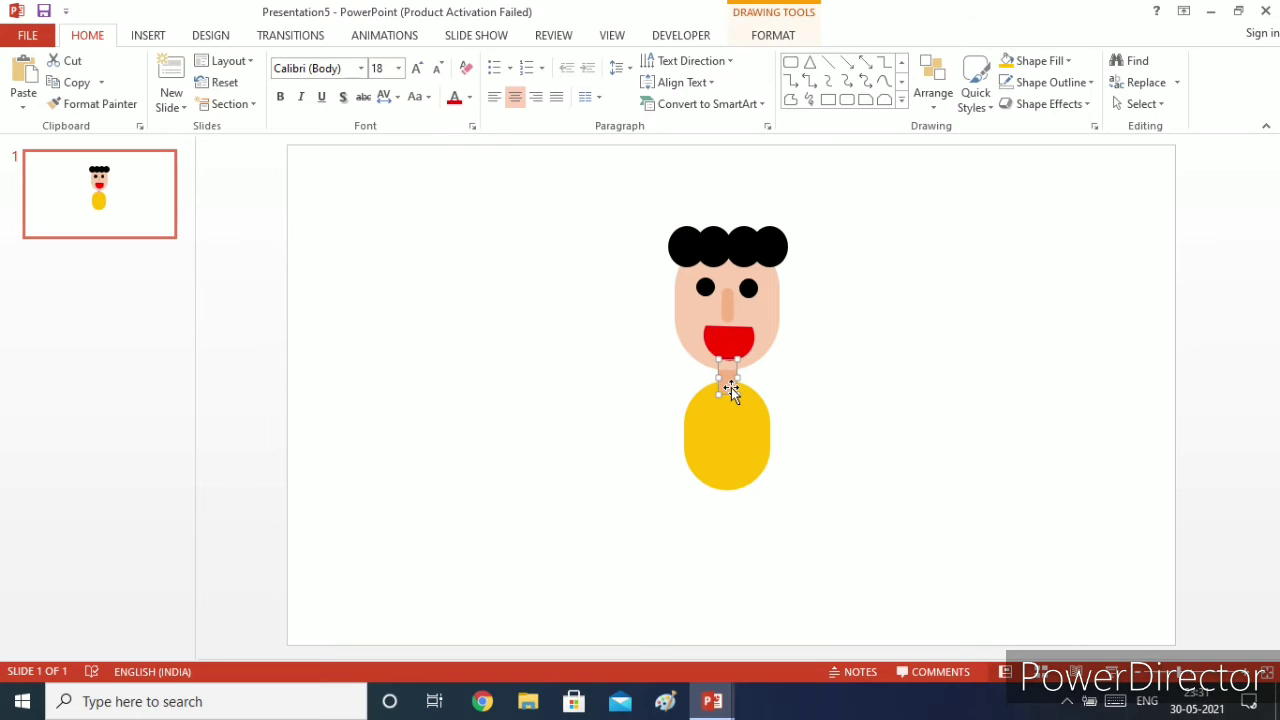
pyautogui.click(85, 92)
pyautogui.hotkey('ctrl', 'v')
pyautogui.moveTo(740, 397); pyautogui.dragTo(911, 525)
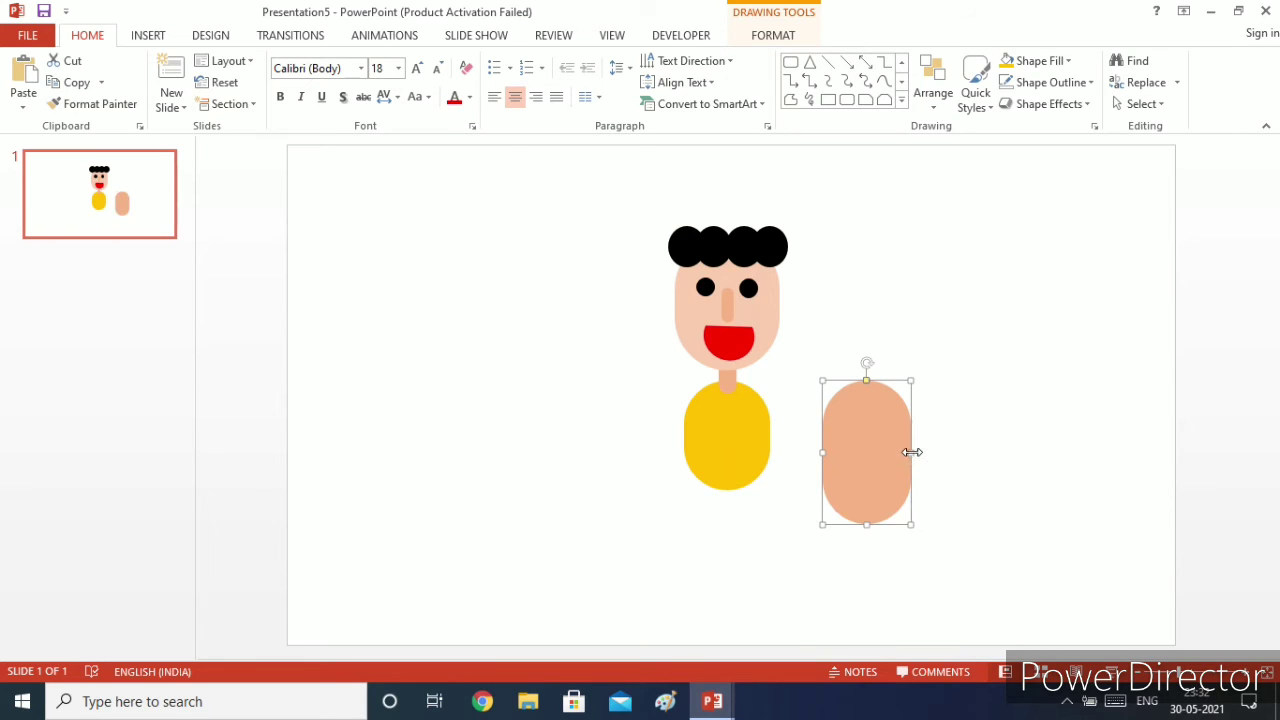
pyautogui.moveTo(911, 452); pyautogui.dragTo(844, 461)
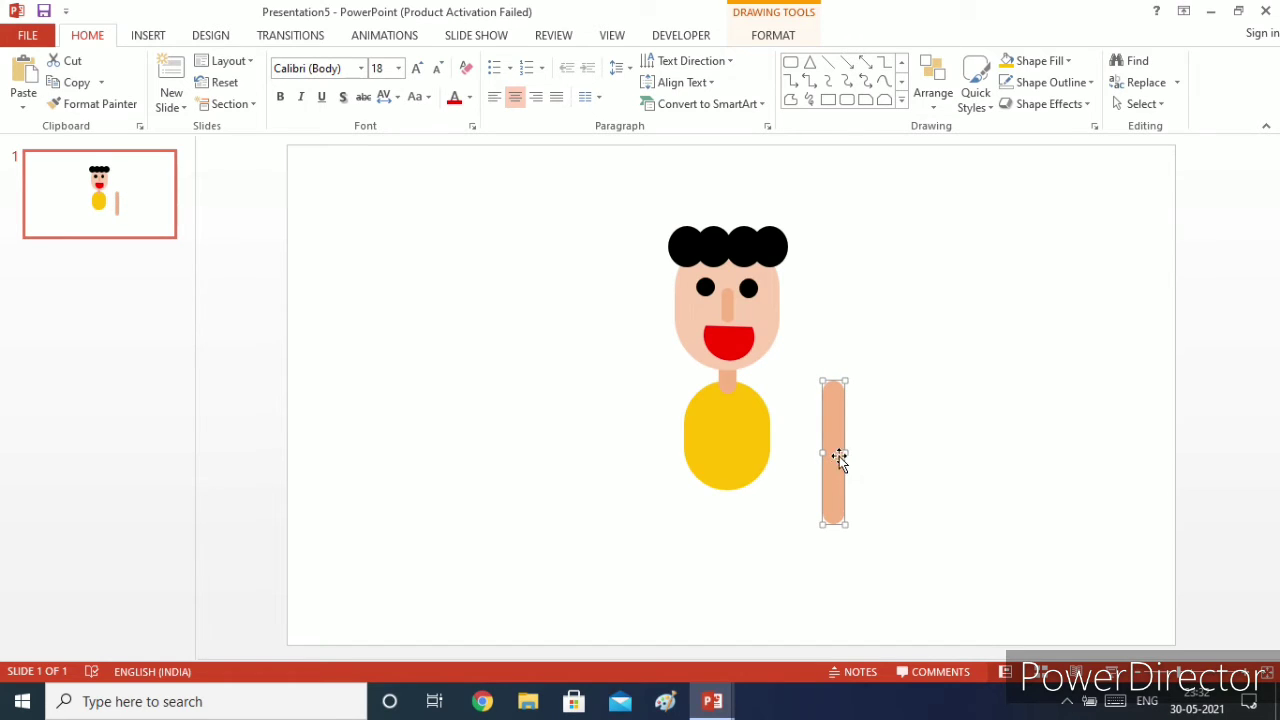
pyautogui.moveTo(845, 453); pyautogui.dragTo(938, 451)
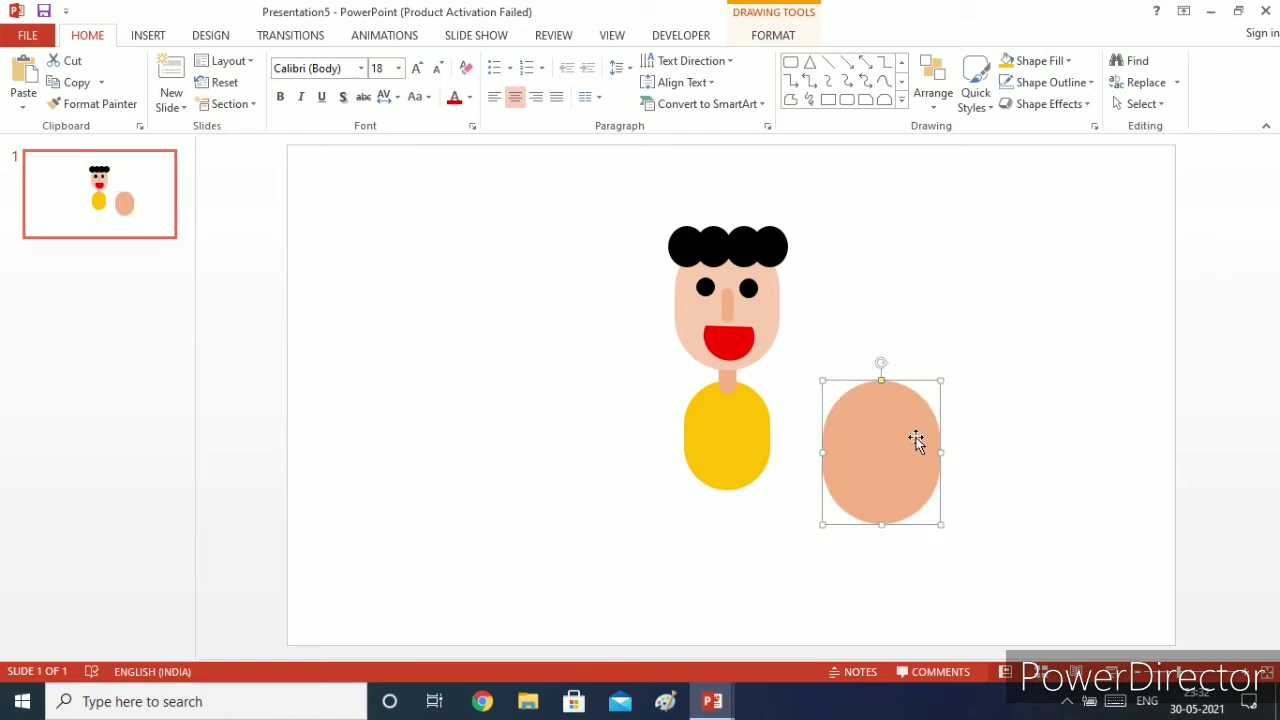
pyautogui.moveTo(883, 364); pyautogui.dragTo(843, 386)
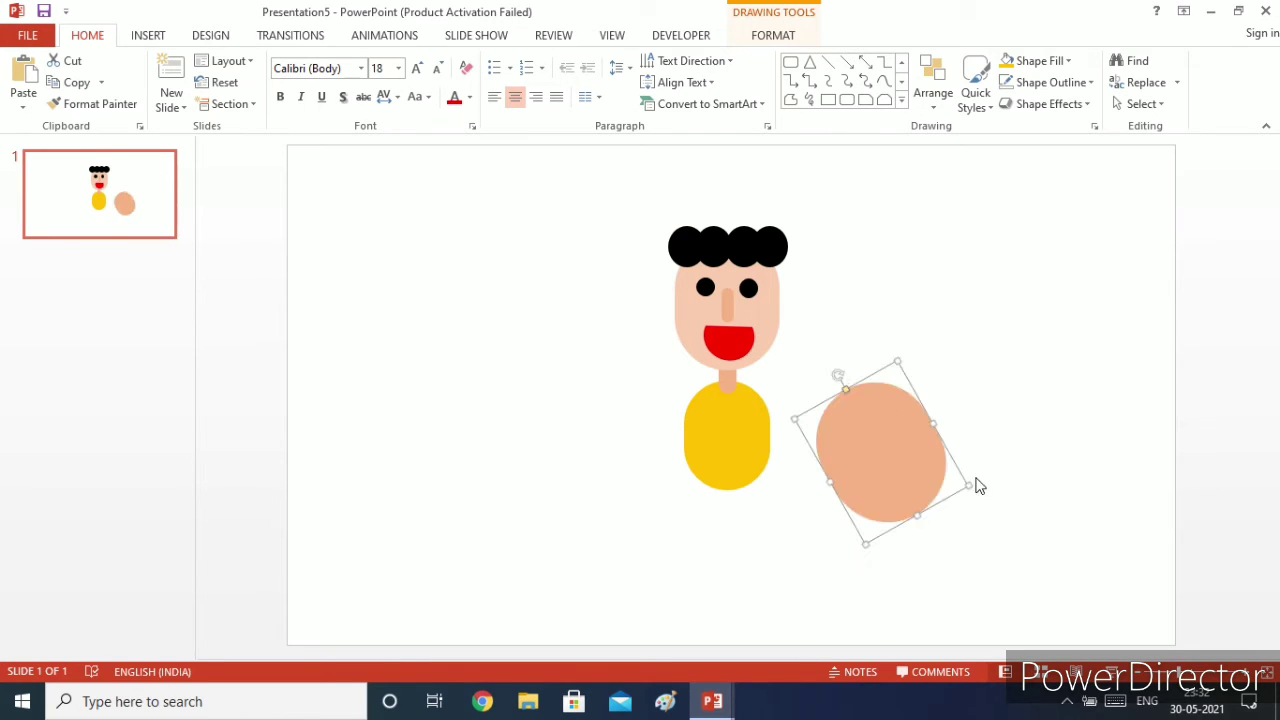
pyautogui.moveTo(968, 484); pyautogui.dragTo(774, 424)
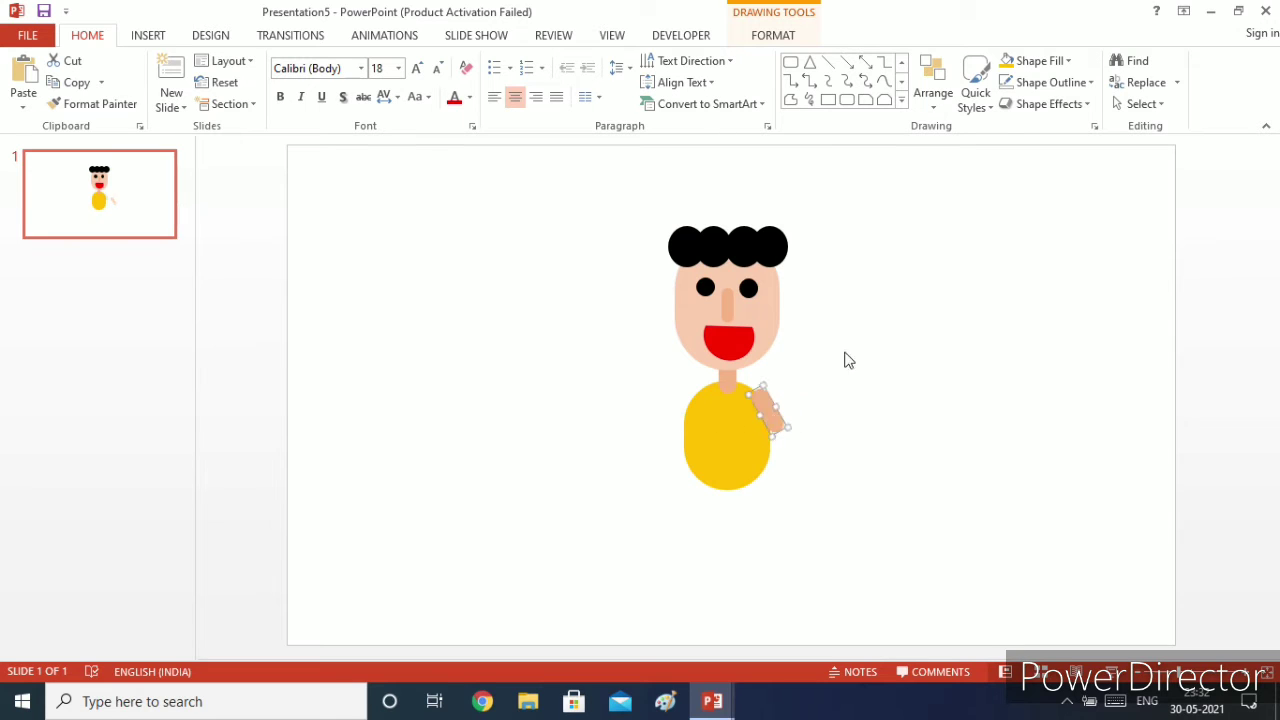
# Fill the upper arm with Gold, Accent 4, then lengthen it and adjust its fit against the shoulder.
pyautogui.click(1024, 66)
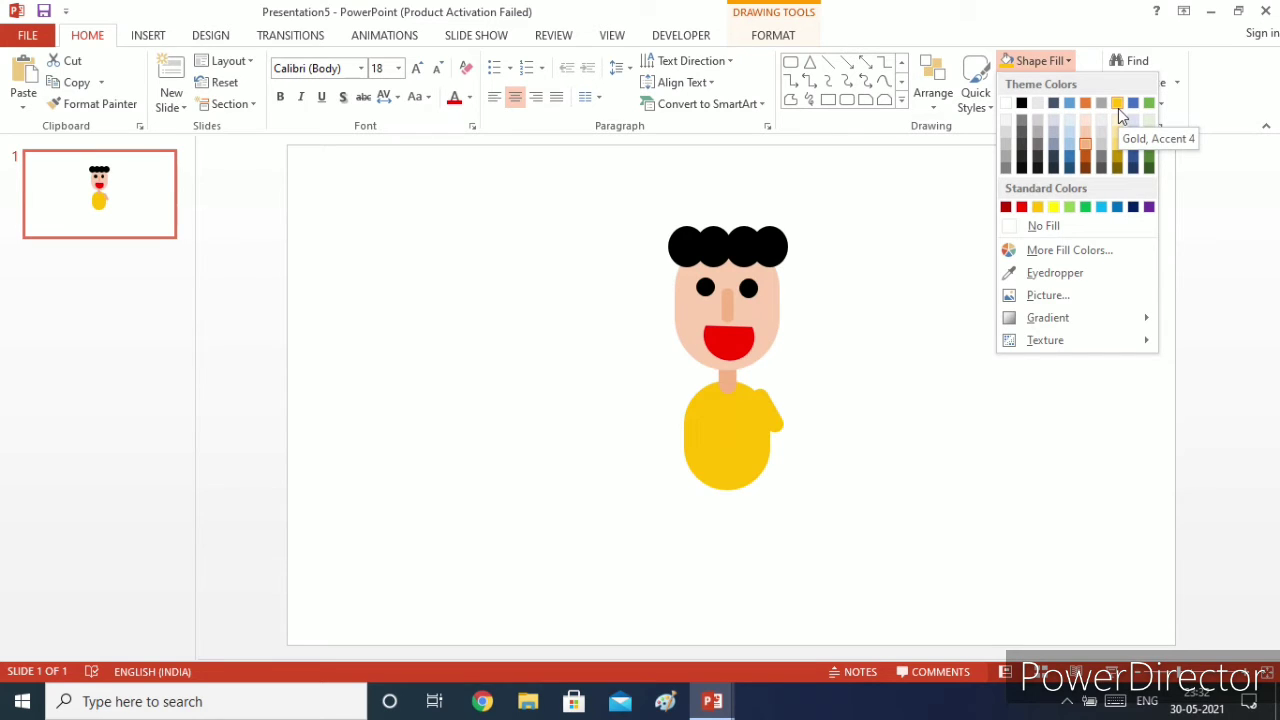
pyautogui.click(1118, 108)
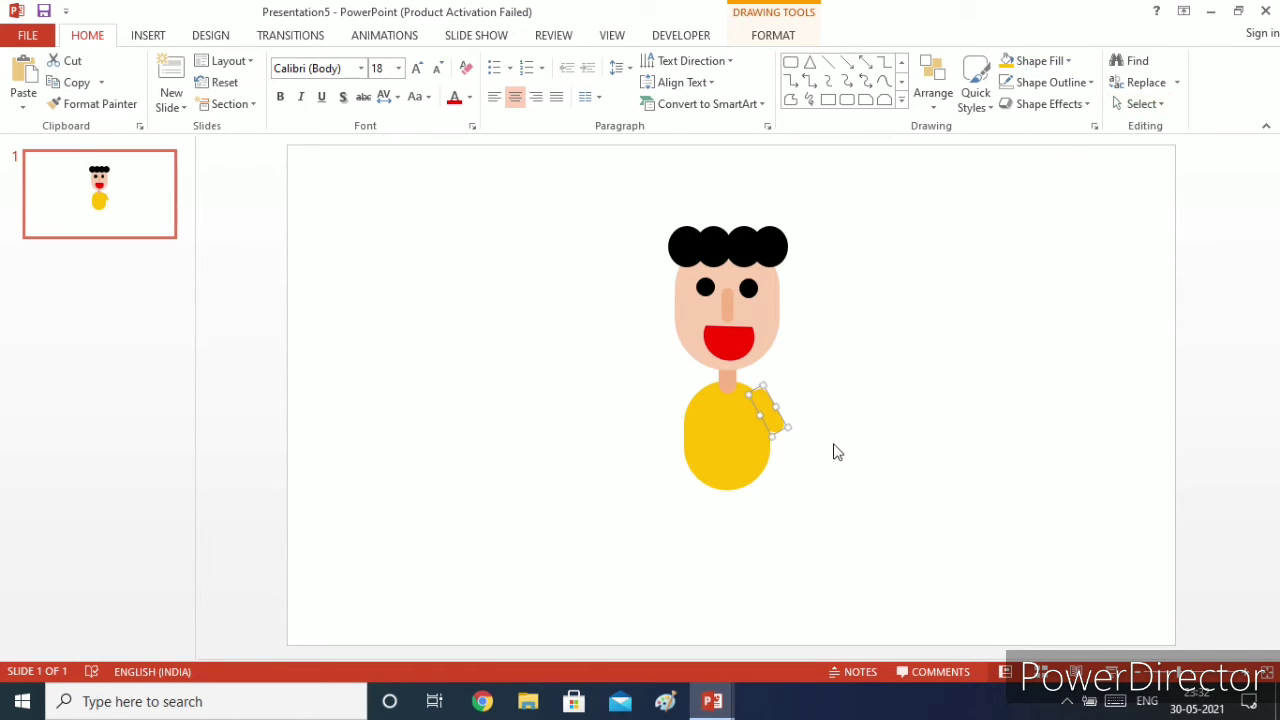
pyautogui.moveTo(777, 423); pyautogui.dragTo(795, 450)
pyautogui.click(784, 449)
pyautogui.click(837, 467)
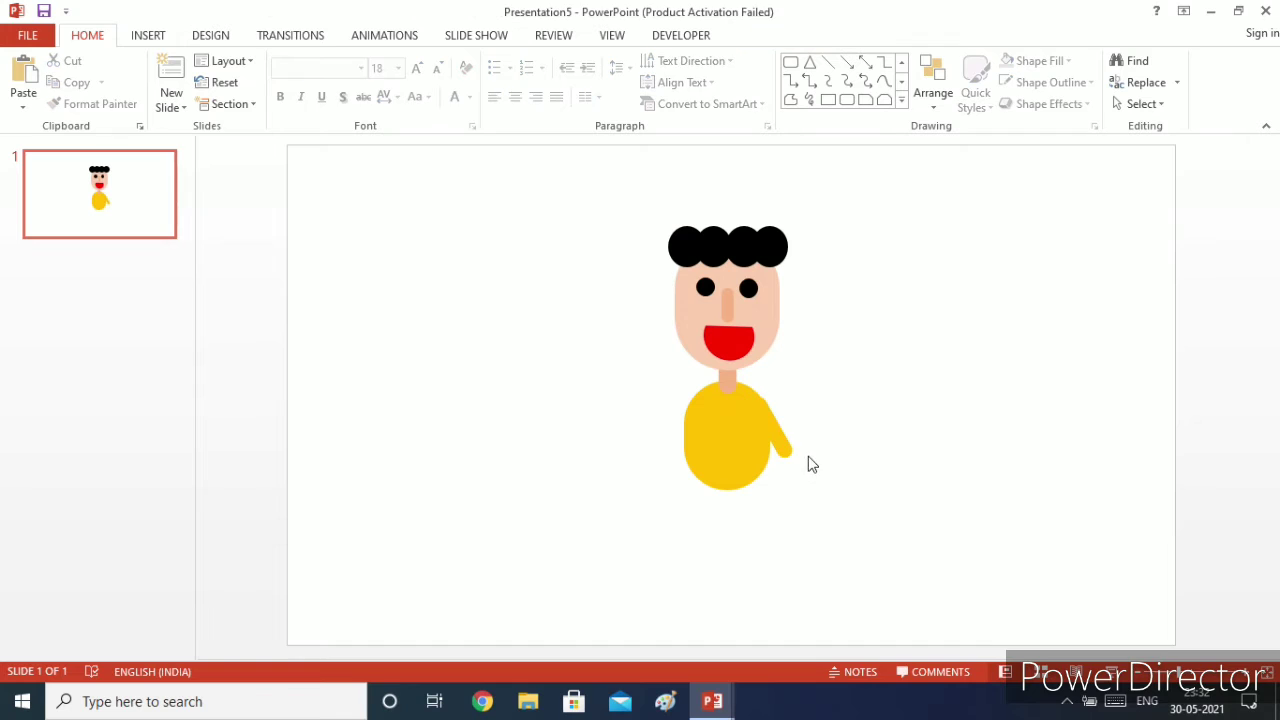
# Duplicate the upper arm, rotate the copy to slope upward and outward, and fit it at the elbow as the forearm.
pyautogui.click(778, 447)
pyautogui.click(72, 82)
pyautogui.click(23, 75)
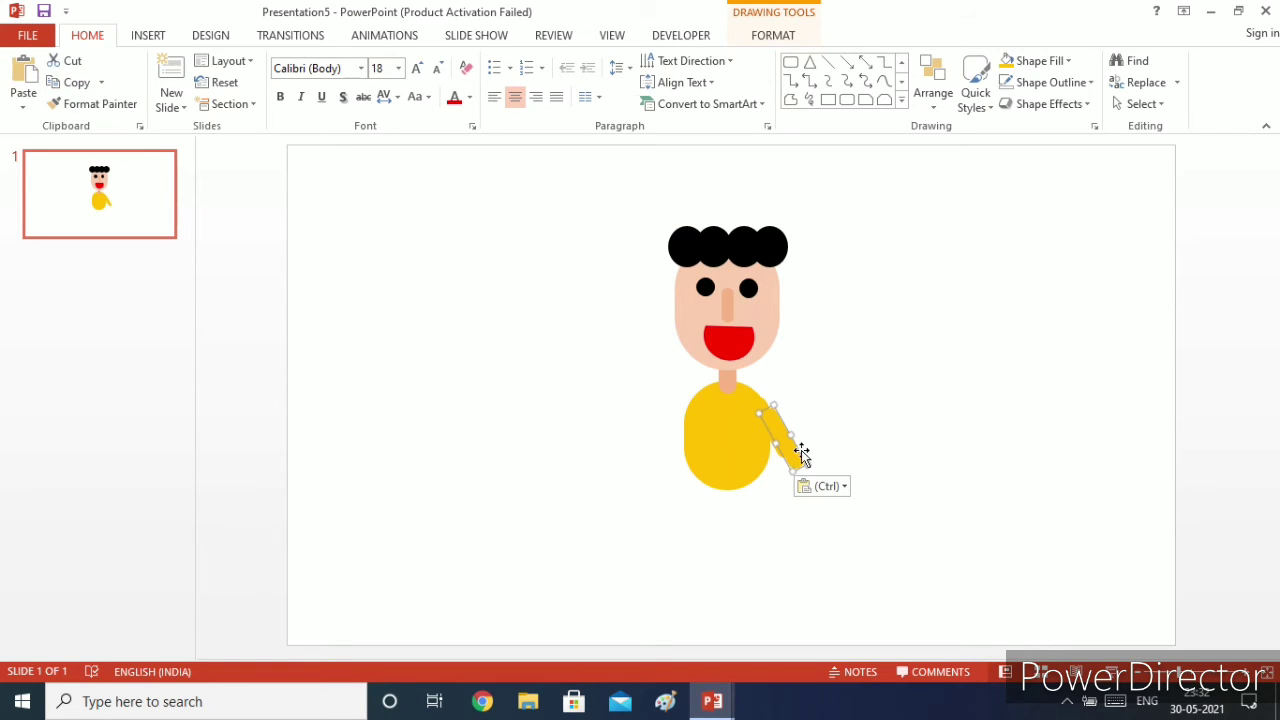
pyautogui.moveTo(796, 455); pyautogui.dragTo(957, 508)
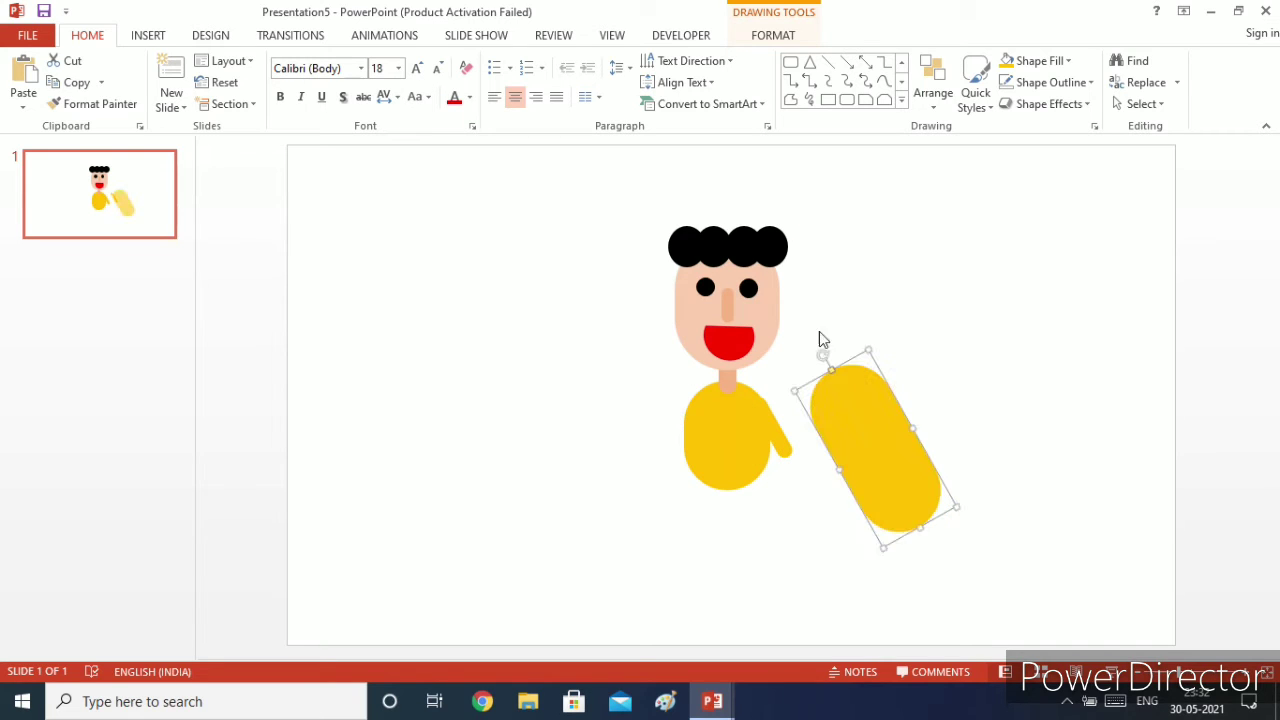
pyautogui.moveTo(822, 351); pyautogui.dragTo(988, 392)
pyautogui.moveTo(974, 437); pyautogui.dragTo(839, 424)
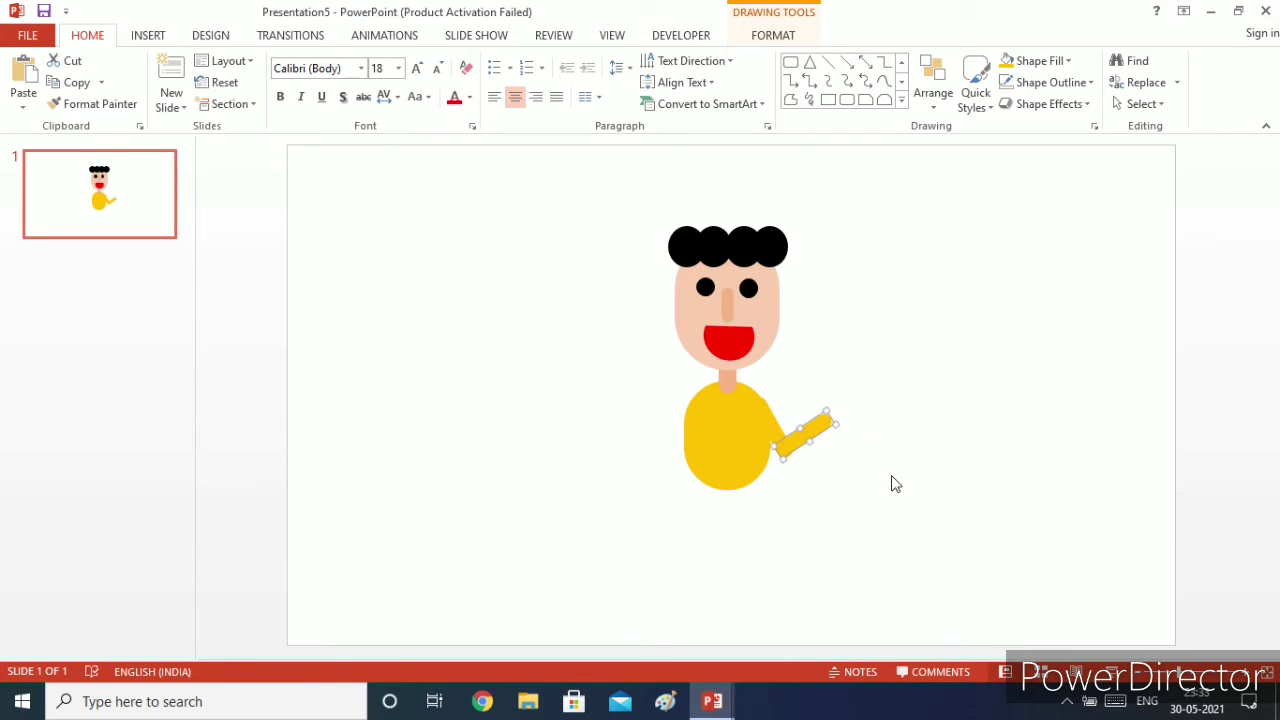
pyautogui.click(895, 484)
pyautogui.click(811, 441)
pyautogui.moveTo(811, 441); pyautogui.dragTo(815, 444)
pyautogui.click(851, 483)
# Duplicate the nose, enlarge the copy in the empty area beside the arm and rotate it to the forearm's slope.
pyautogui.click(723, 305)
pyautogui.click(87, 88)
pyautogui.click(23, 78)
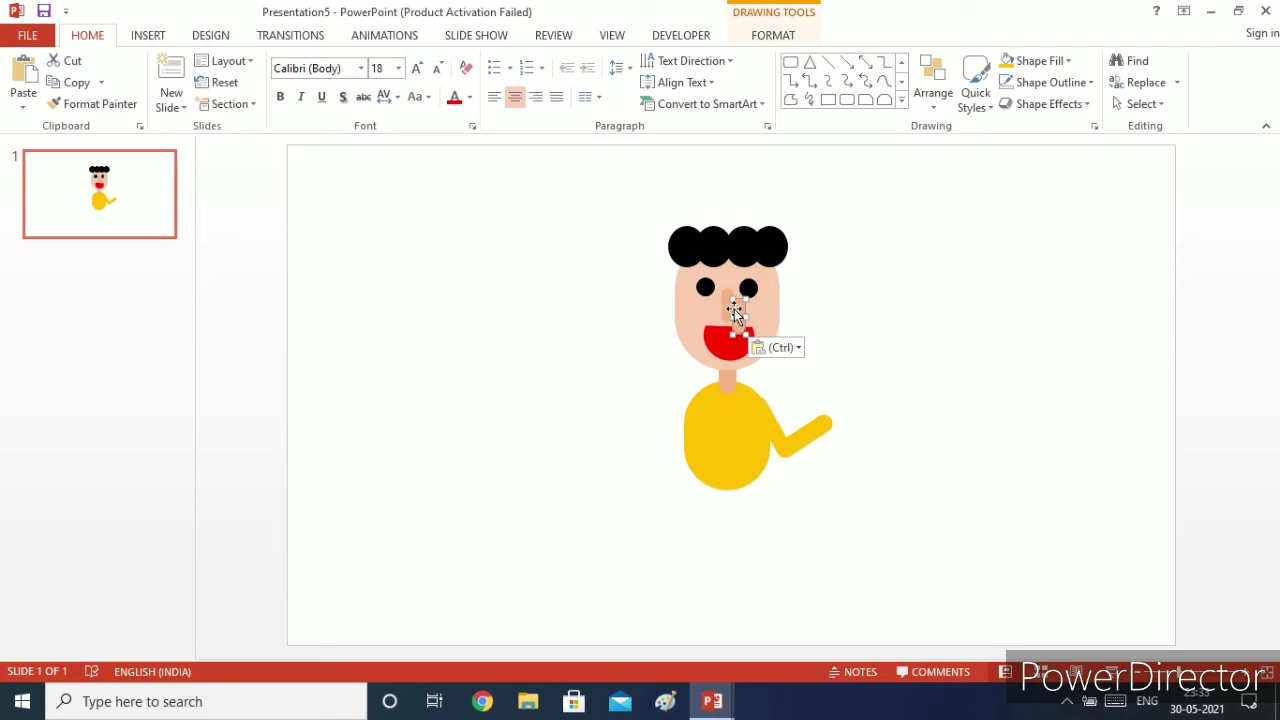
pyautogui.moveTo(738, 315); pyautogui.dragTo(1071, 545)
pyautogui.click(951, 401)
pyautogui.click(940, 388)
pyautogui.moveTo(1002, 341); pyautogui.dragTo(1115, 390)
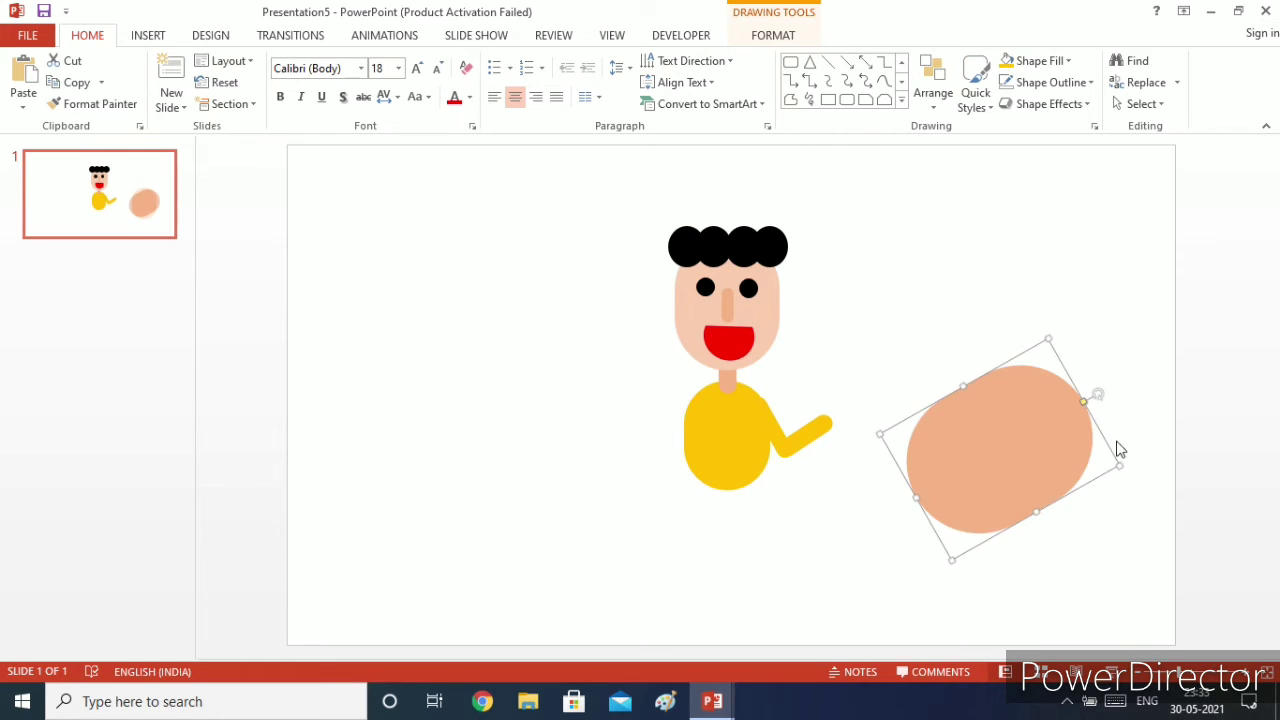
# Shrink the rotated skin-coloured shape and fit it on the end of the forearm as the wrist.
pyautogui.moveTo(1121, 462); pyautogui.dragTo(860, 408)
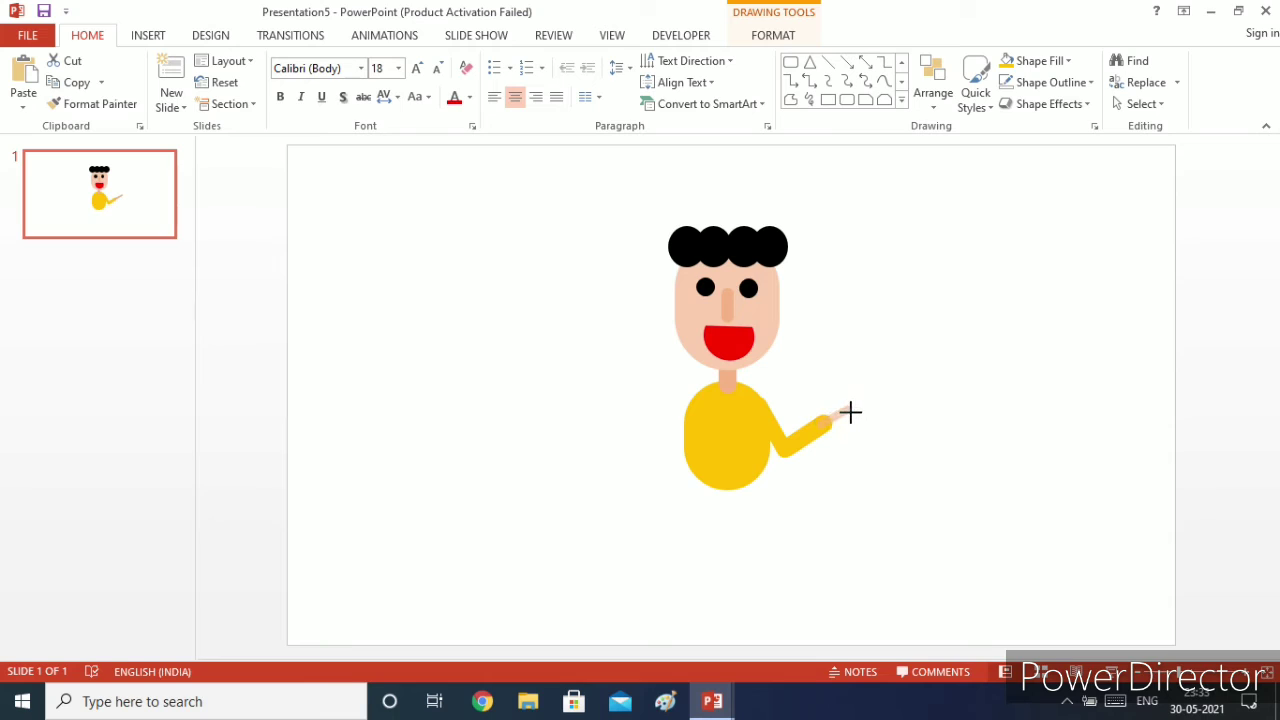
pyautogui.moveTo(846, 422); pyautogui.dragTo(849, 418)
pyautogui.click(903, 454)
pyautogui.click(842, 421)
pyautogui.click(863, 451)
pyautogui.click(837, 422)
pyautogui.click(872, 432)
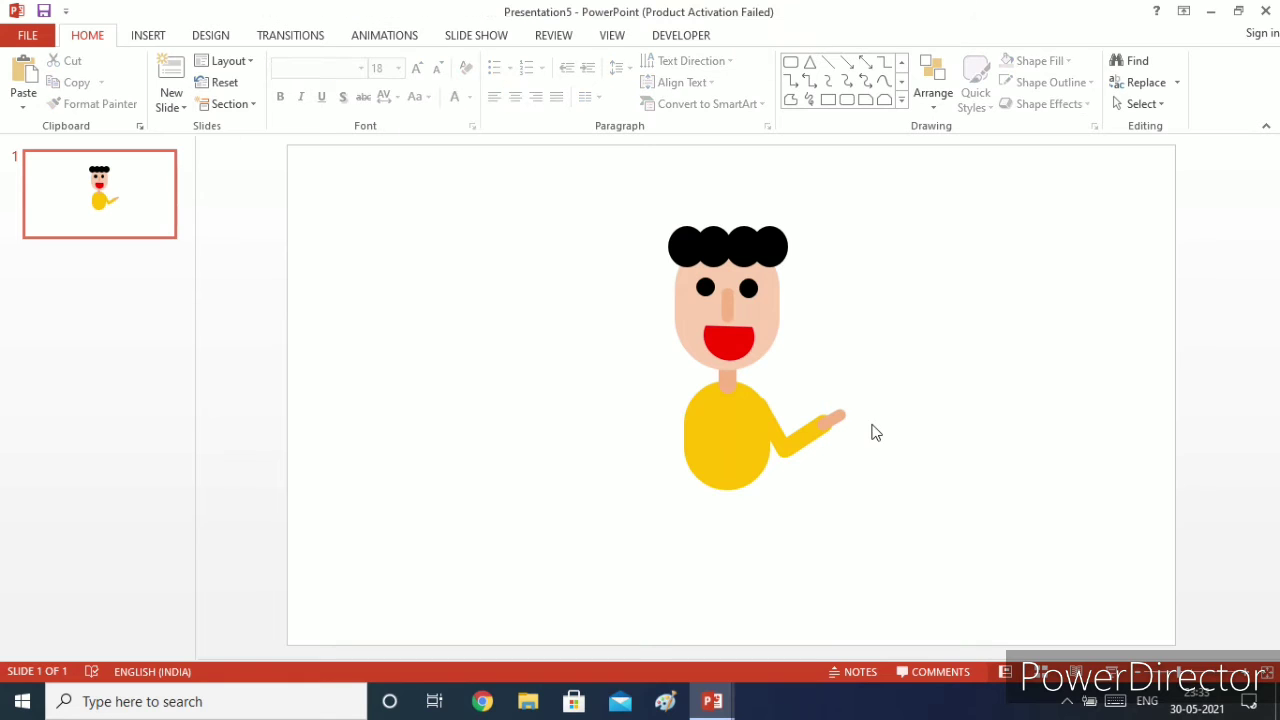
# Duplicate the neck, rotate the copy to the forearm's slope and size it as a small oval palm beyond the wrist.
pyautogui.click(720, 385)
pyautogui.click(60, 82)
pyautogui.click(23, 70)
pyautogui.moveTo(743, 388); pyautogui.dragTo(1017, 566)
pyautogui.moveTo(945, 376); pyautogui.dragTo(1038, 429)
pyautogui.moveTo(1053, 506); pyautogui.dragTo(861, 413)
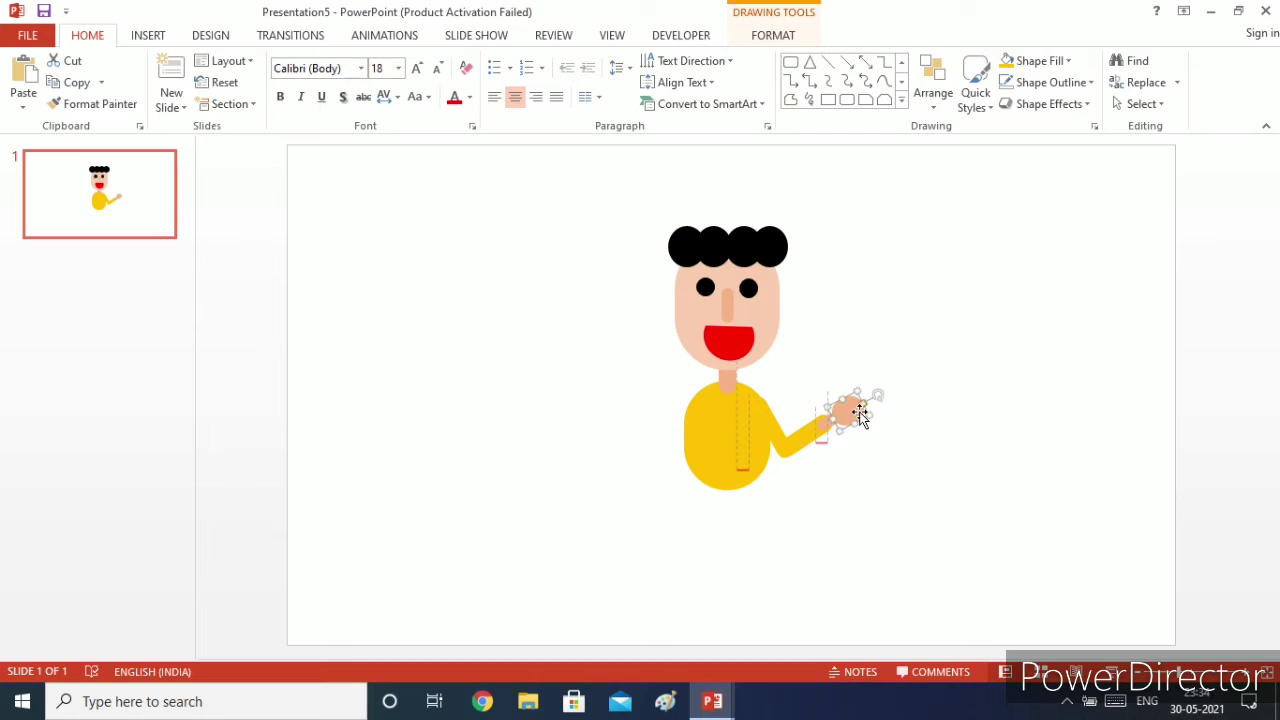
pyautogui.click(879, 476)
# Duplicate the wrist, rotate the copy nearly upright and place it small above the palm as the thumb.
pyautogui.click(835, 424)
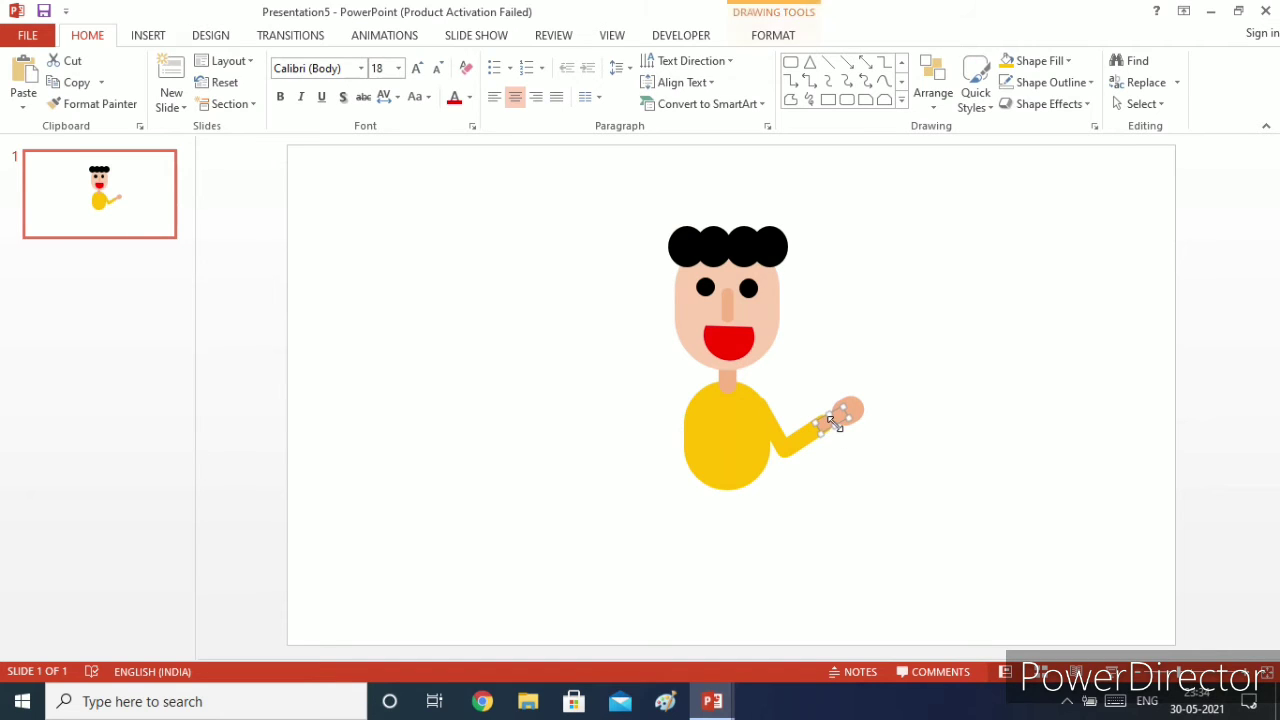
pyautogui.click(86, 89)
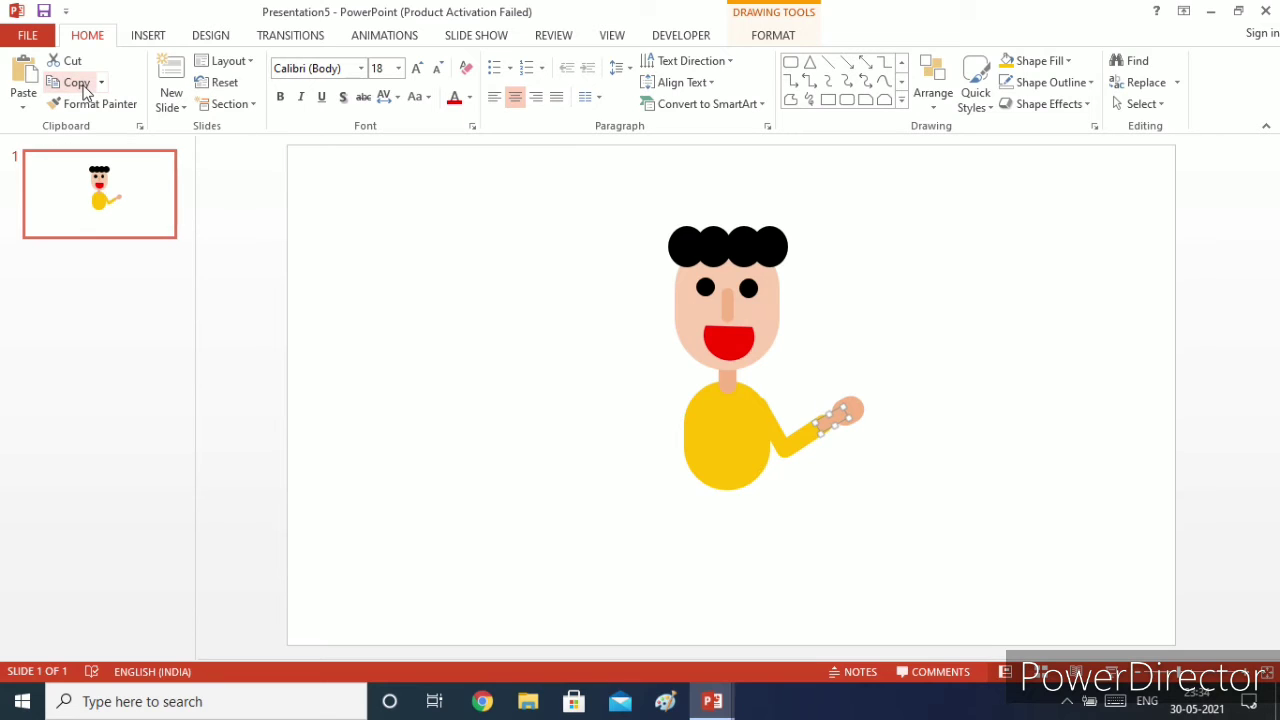
pyautogui.click(23, 75)
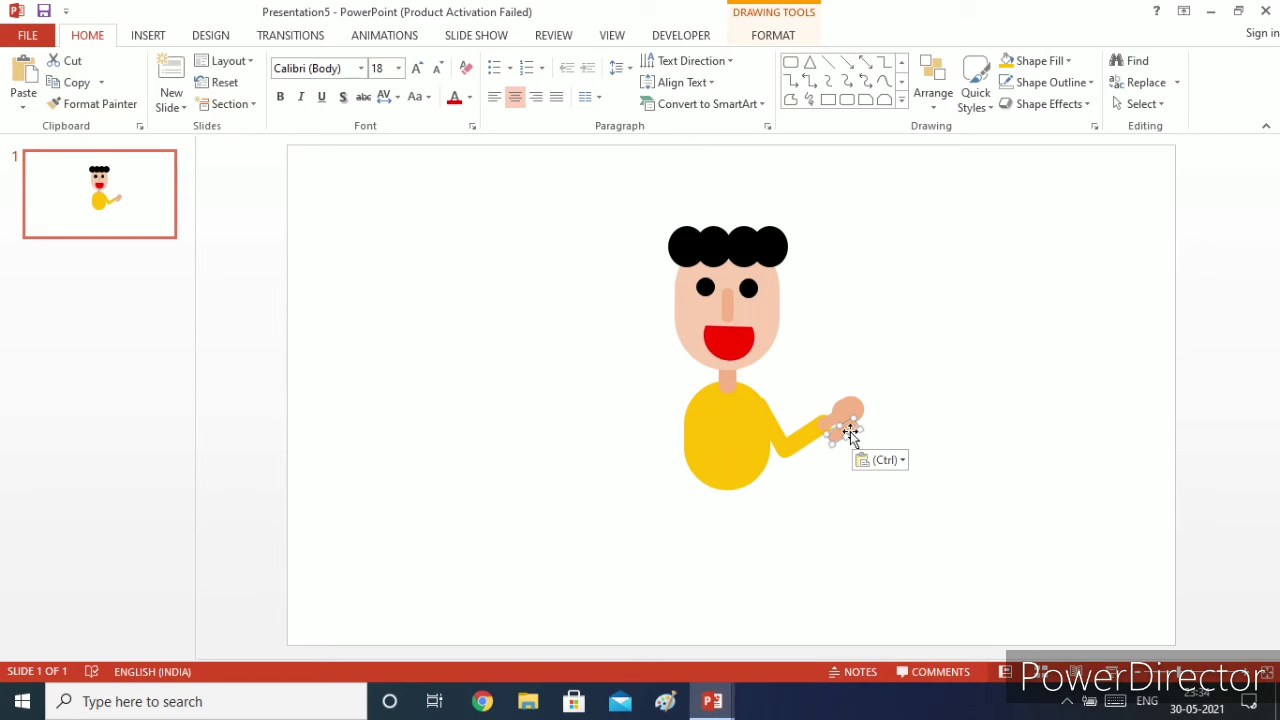
pyautogui.moveTo(850, 432); pyautogui.dragTo(1019, 490)
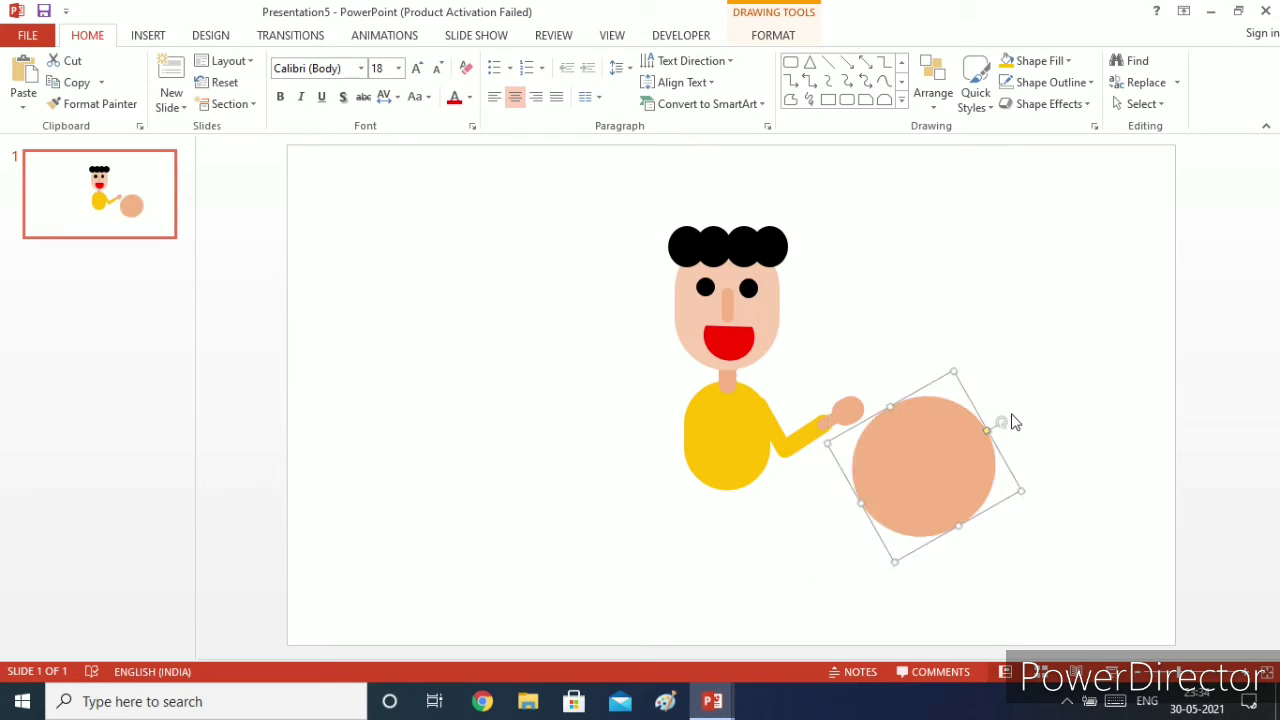
pyautogui.moveTo(1003, 419); pyautogui.dragTo(846, 388)
pyautogui.click(871, 423)
# Lengthen the palm outward along the direction of the forearm.
pyautogui.click(857, 406)
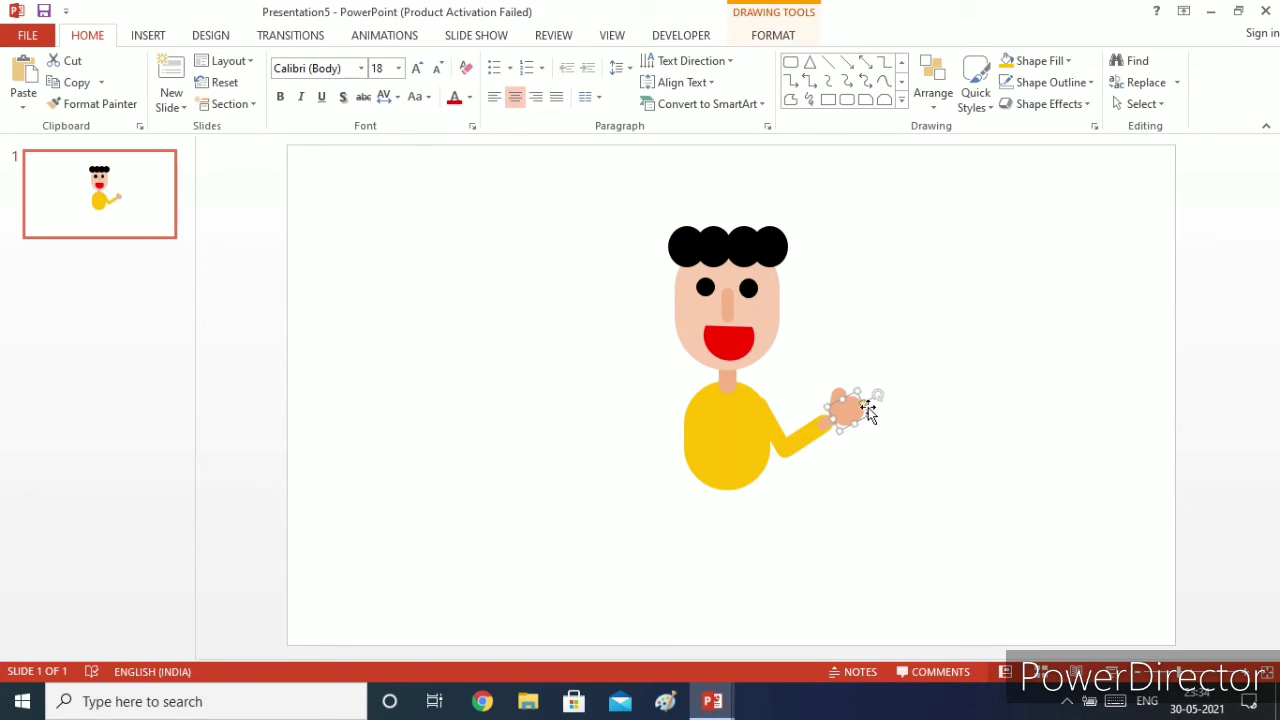
pyautogui.moveTo(868, 411); pyautogui.dragTo(875, 408)
pyautogui.click(966, 563)
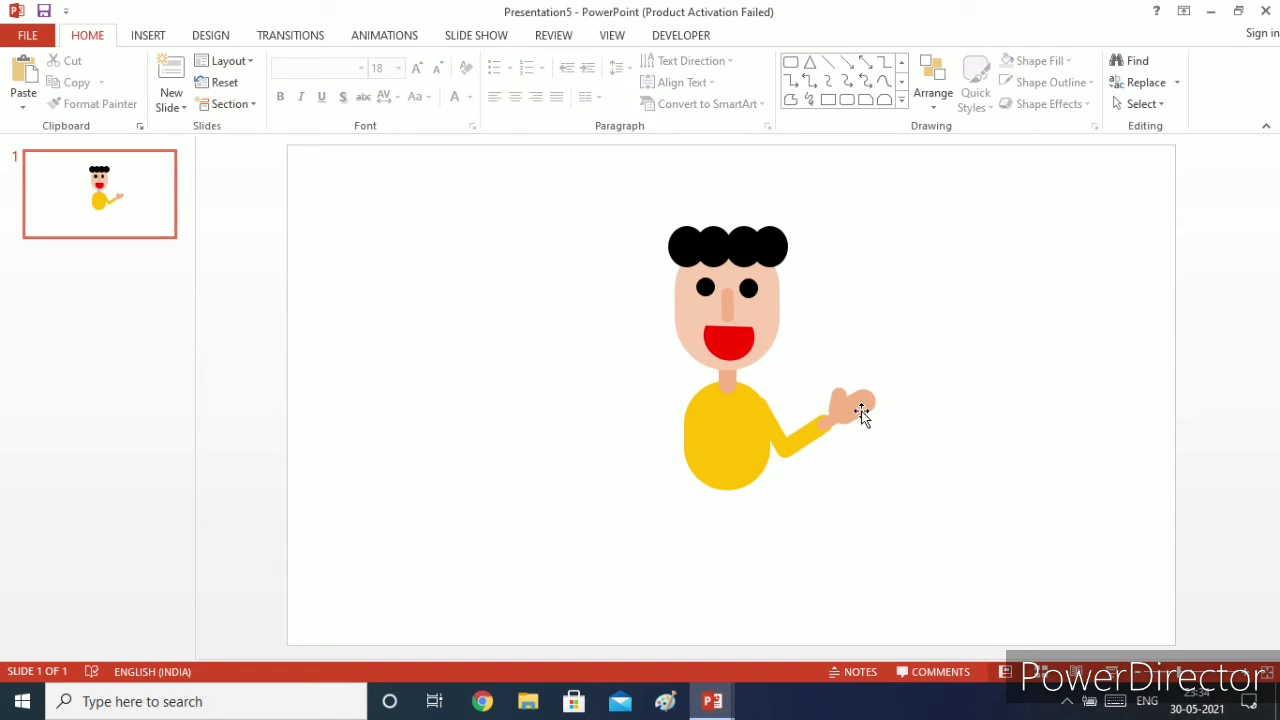
# Slim the palm slightly and stretch its outer end a little along the forearm's direction.
pyautogui.click(862, 414)
pyautogui.click(888, 444)
pyautogui.click(856, 412)
pyautogui.moveTo(856, 412)
pyautogui.mouseDown()
pyautogui.moveTo(878, 410)
pyautogui.moveTo(844, 389)
pyautogui.mouseUp()
pyautogui.click(895, 434)
pyautogui.click(846, 400)
pyautogui.click(908, 467)
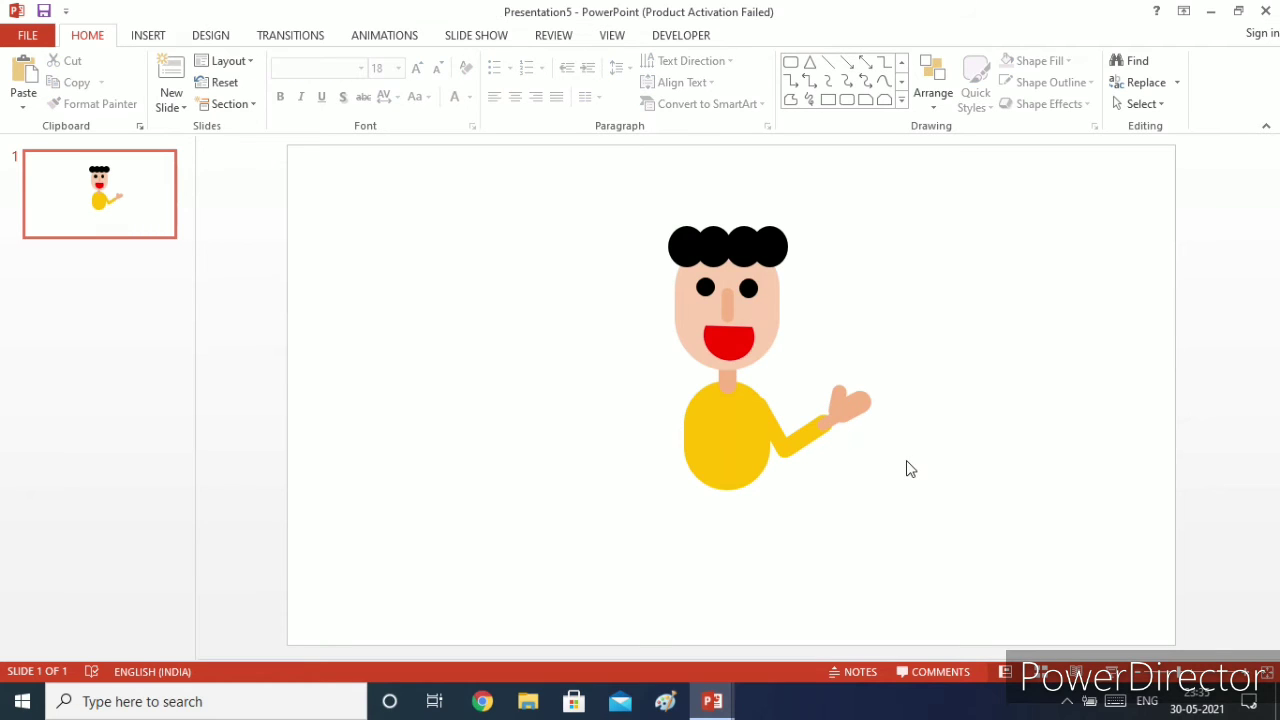
pyautogui.click(868, 401)
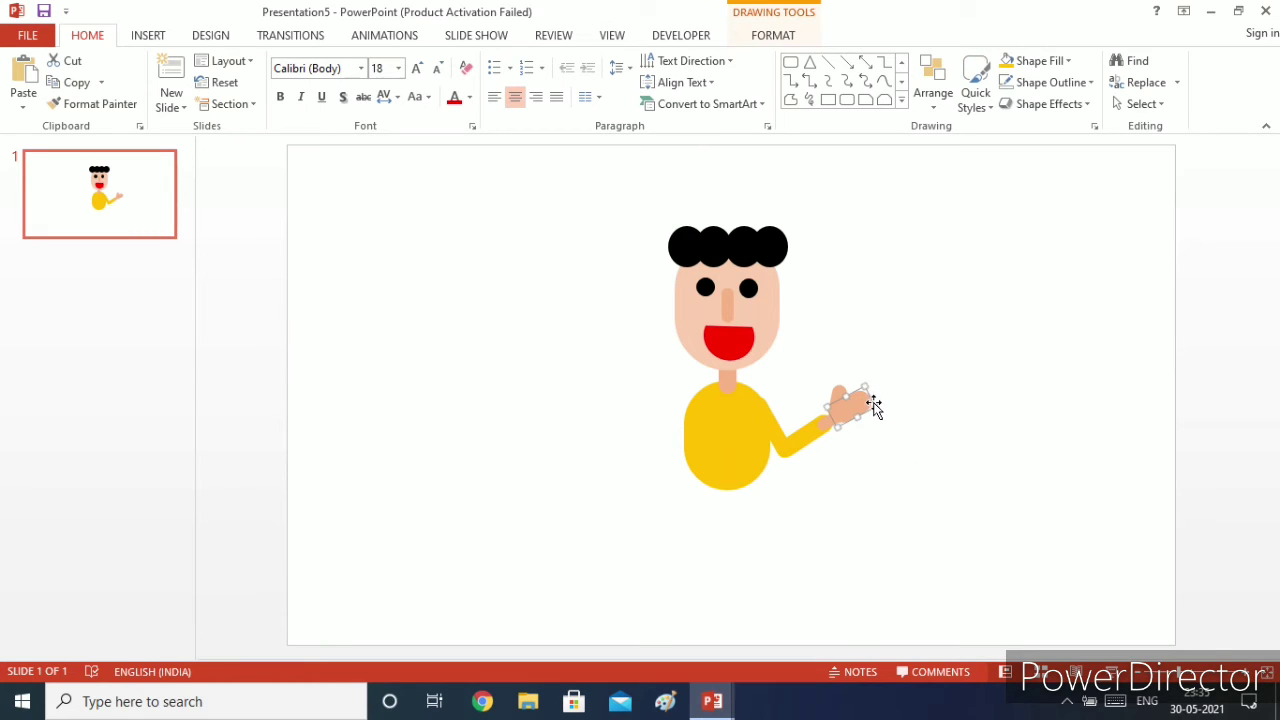
pyautogui.moveTo(874, 401); pyautogui.dragTo(879, 402)
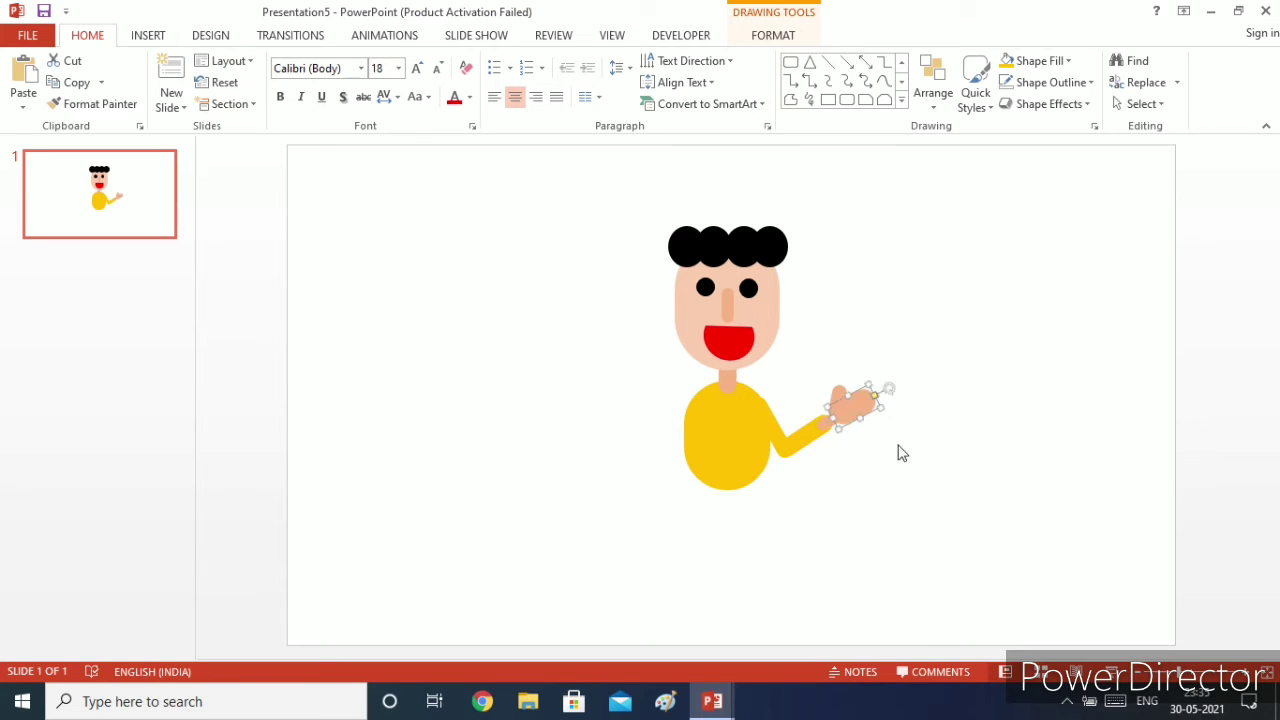
pyautogui.click(904, 464)
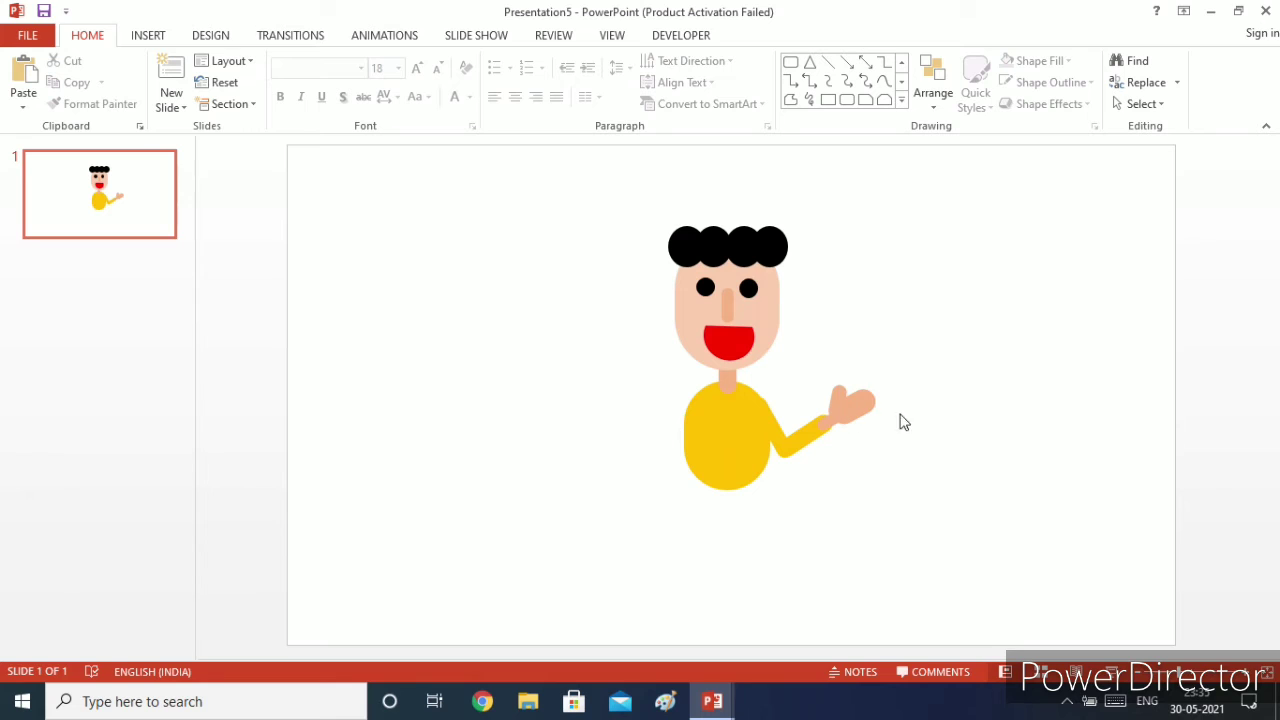
# Make the thumb slightly narrower, keeping it nearly upright above the palm.
pyautogui.click(836, 399)
pyautogui.moveTo(848, 384); pyautogui.dragTo(845, 386)
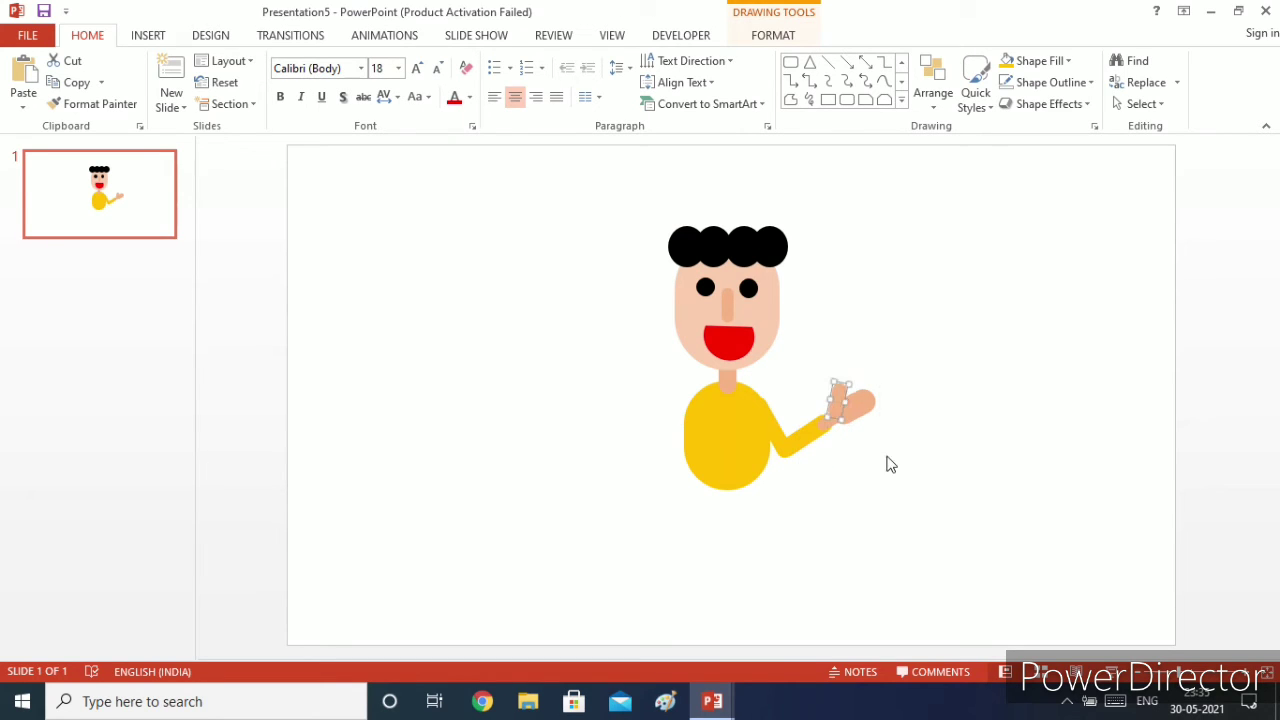
pyautogui.click(886, 463)
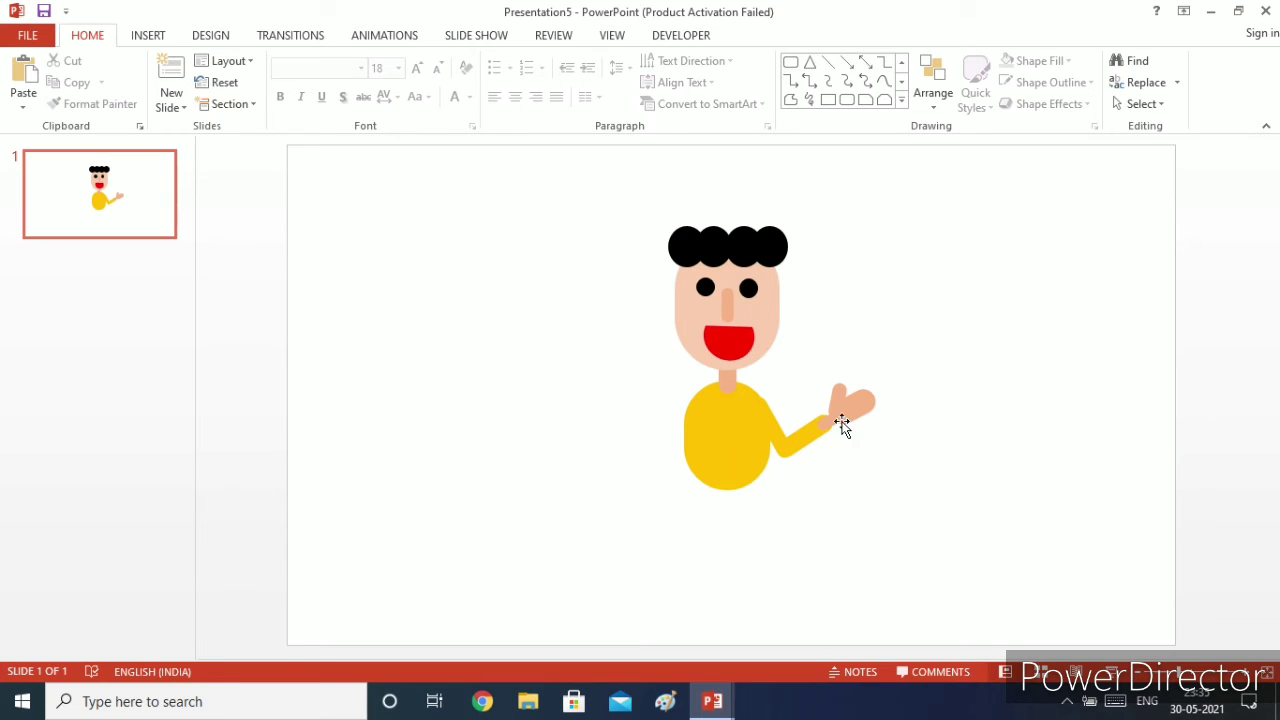
# Duplicate all the shapes of the finished arm and hand, and place the copy on the other side of the torso.
pyautogui.click(773, 431)
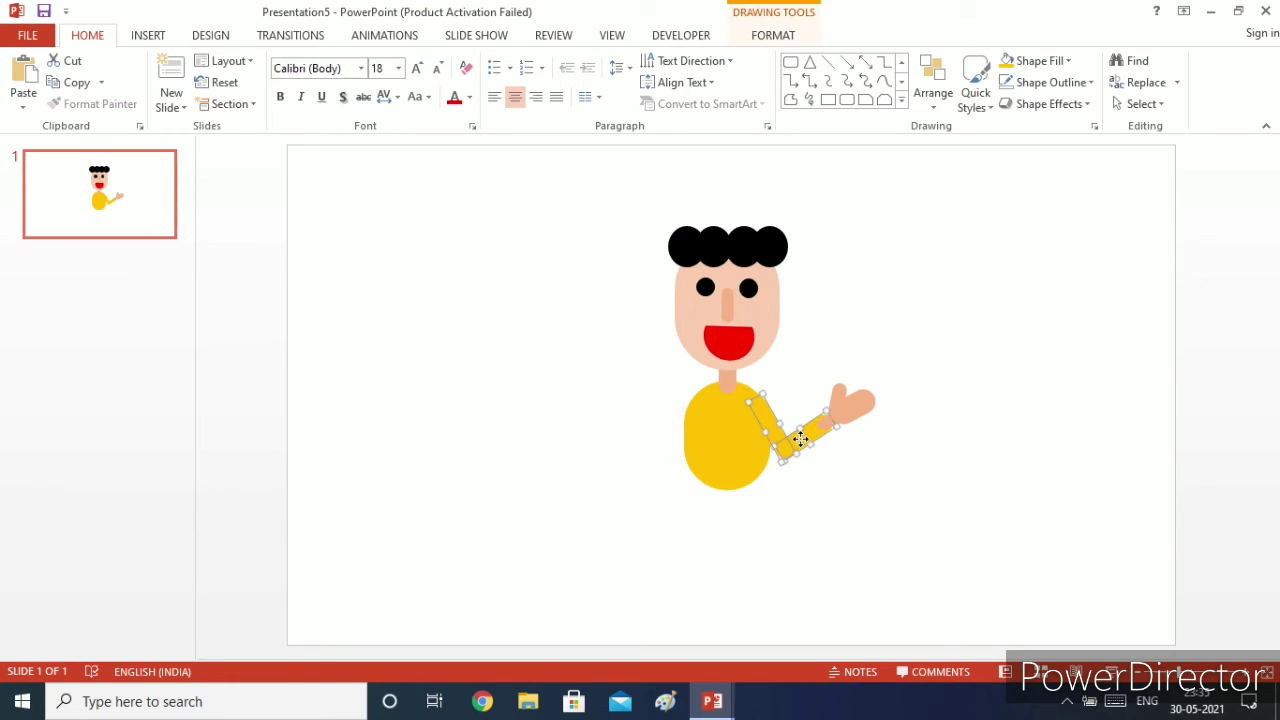
pyautogui.moveTo(828, 427); pyautogui.dragTo(838, 403)
pyautogui.click(78, 82)
pyautogui.click(23, 78)
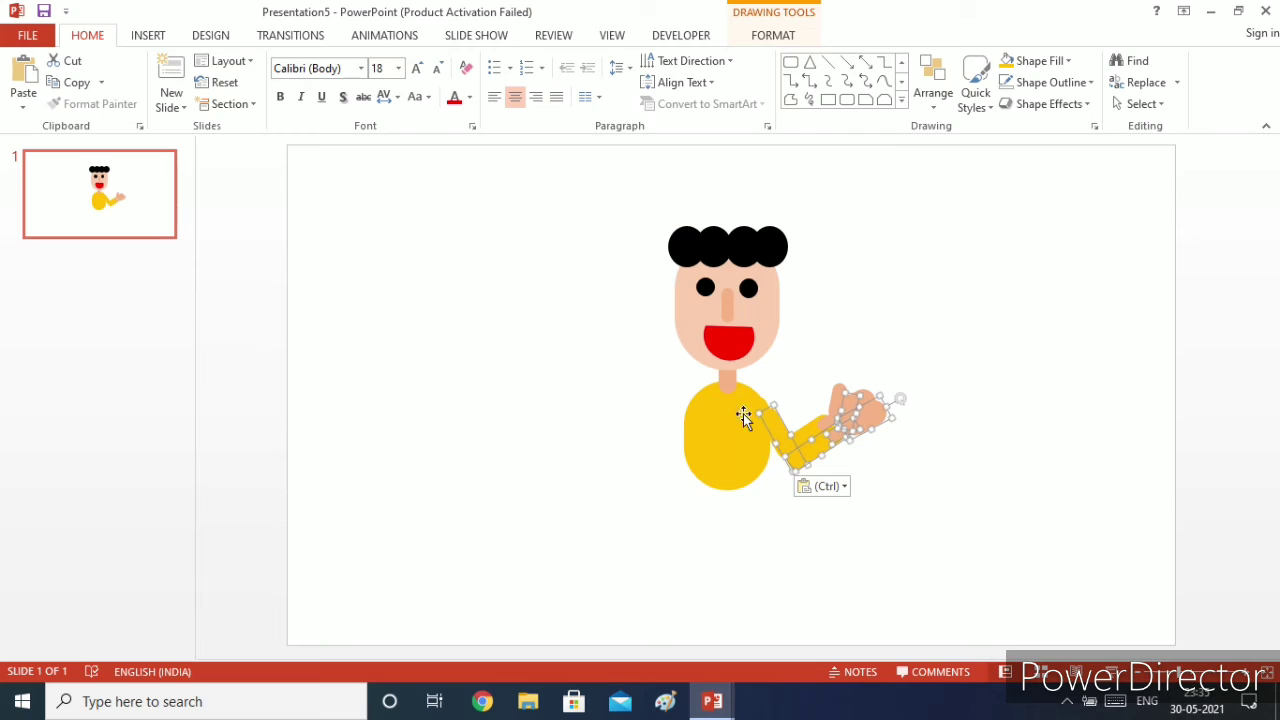
pyautogui.moveTo(786, 429); pyautogui.dragTo(534, 414)
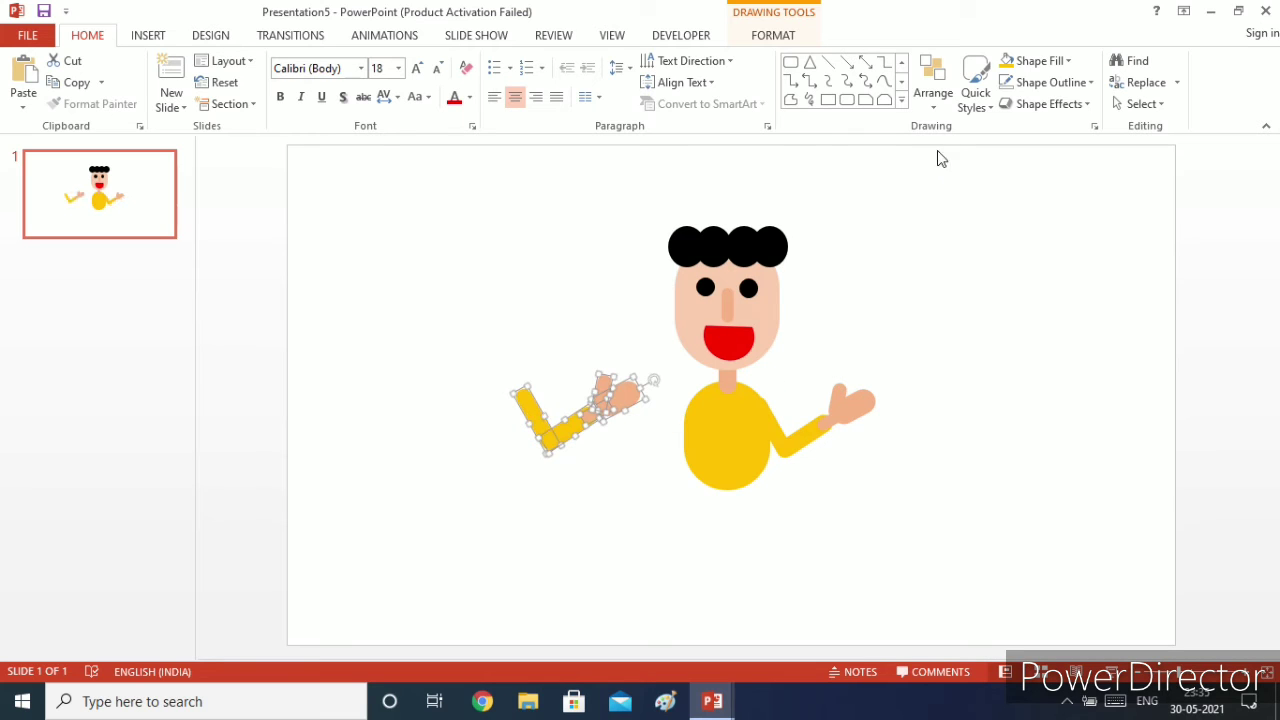
# Group the copied arm shapes, flip the group horizontally and attach it to the torso's bare shoulder.
pyautogui.click(933, 85)
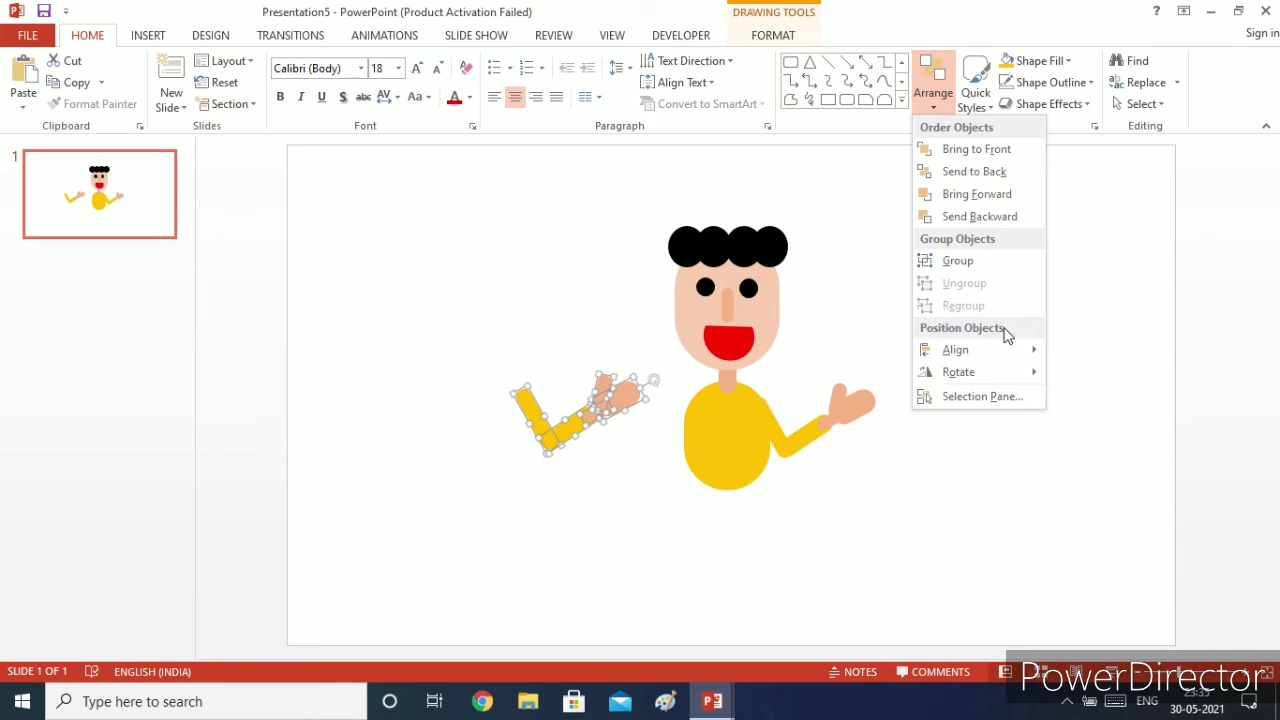
pyautogui.click(979, 263)
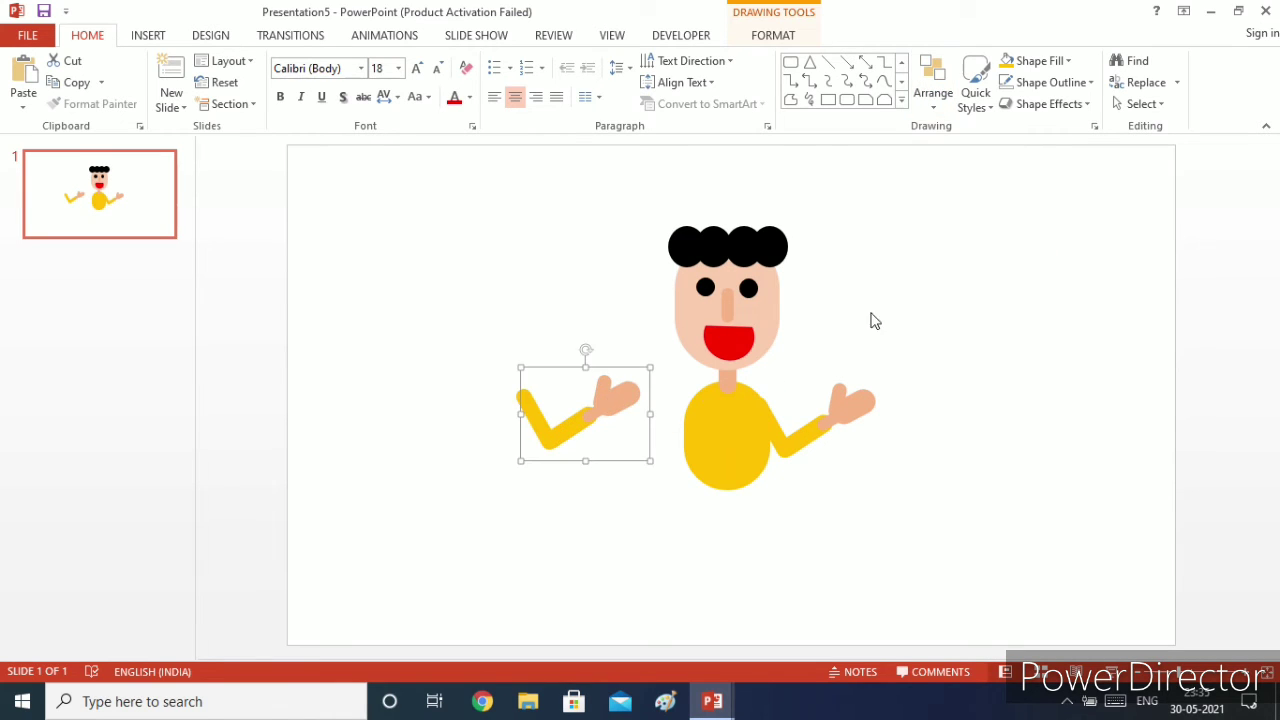
pyautogui.click(936, 100)
pyautogui.moveTo(980, 371)
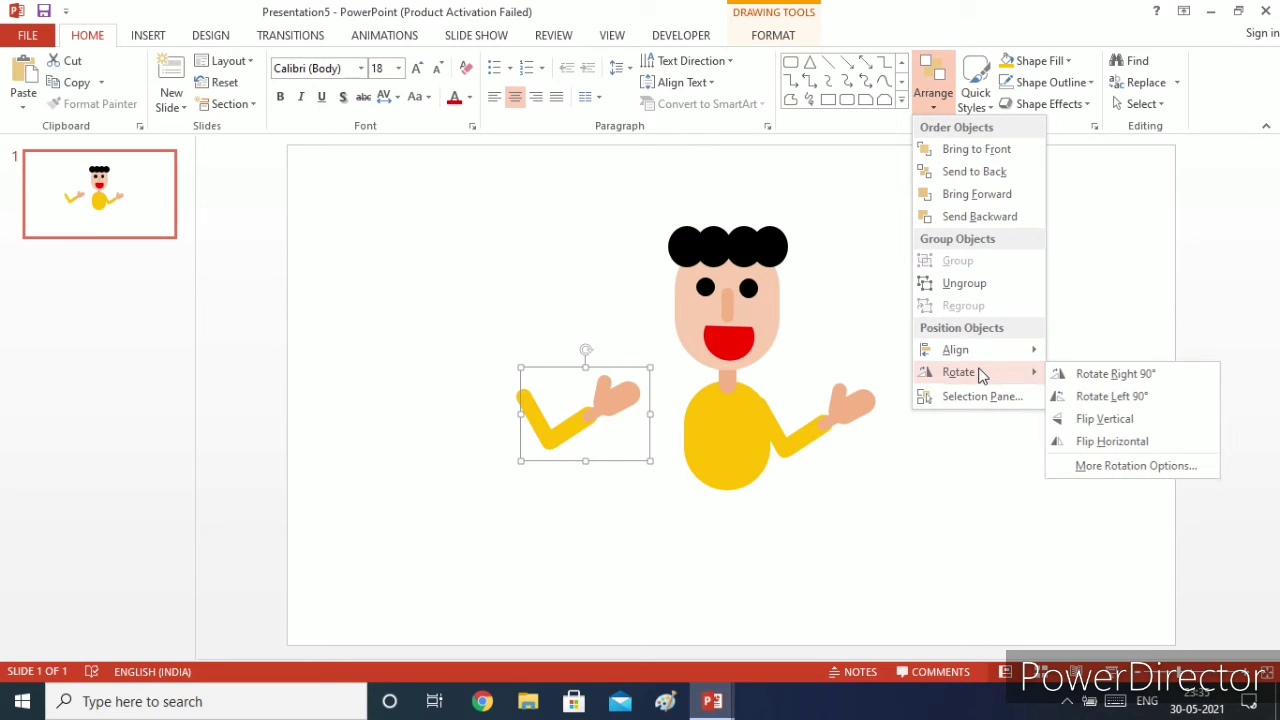
pyautogui.click(1077, 441)
pyautogui.moveTo(617, 434); pyautogui.dragTo(663, 443)
pyautogui.click(1013, 527)
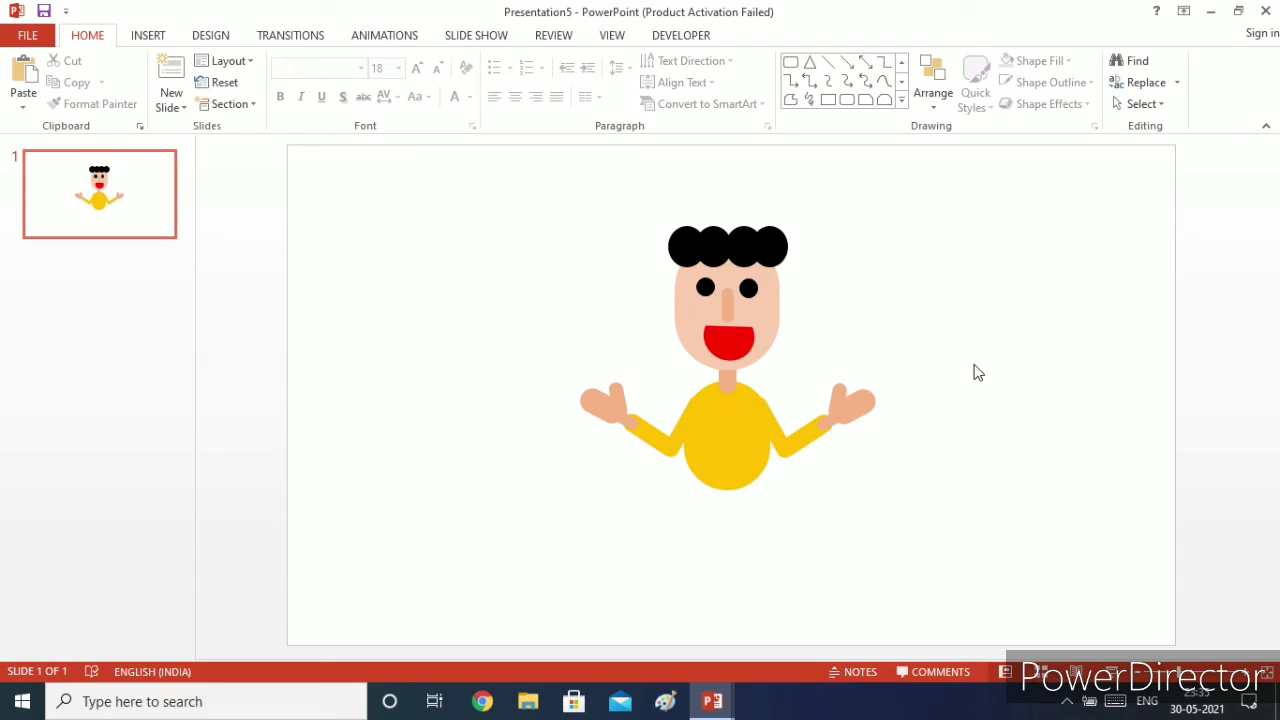
# Draw a large pie shape beside the head and adjust its opening so that only the lower half circle remains.
pyautogui.click(902, 104)
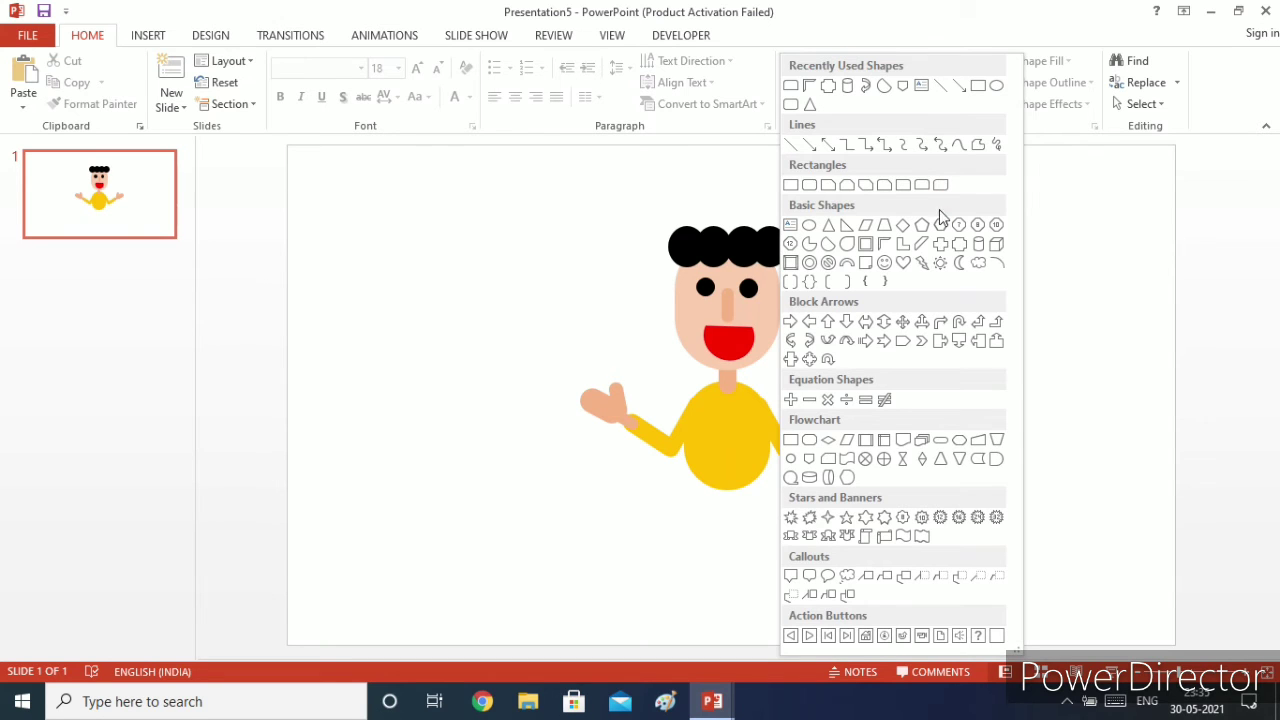
pyautogui.click(810, 250)
pyautogui.moveTo(848, 247); pyautogui.dragTo(998, 382)
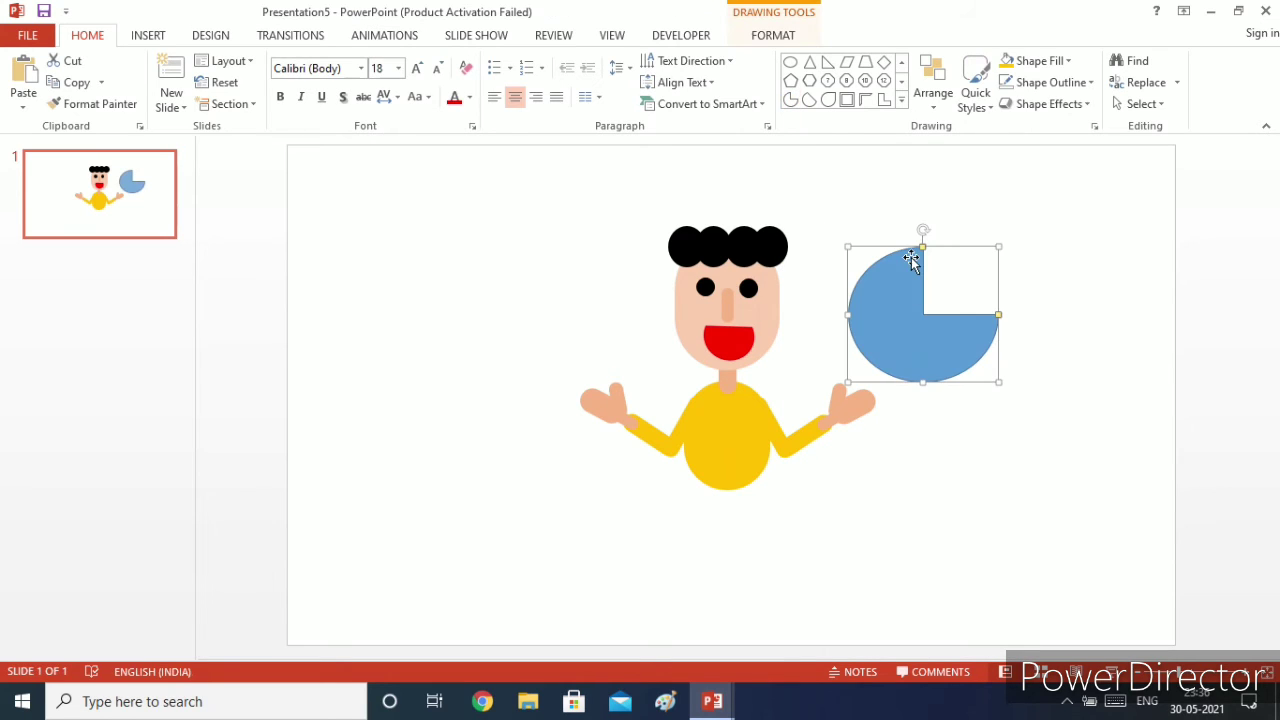
pyautogui.moveTo(917, 253); pyautogui.dragTo(848, 325)
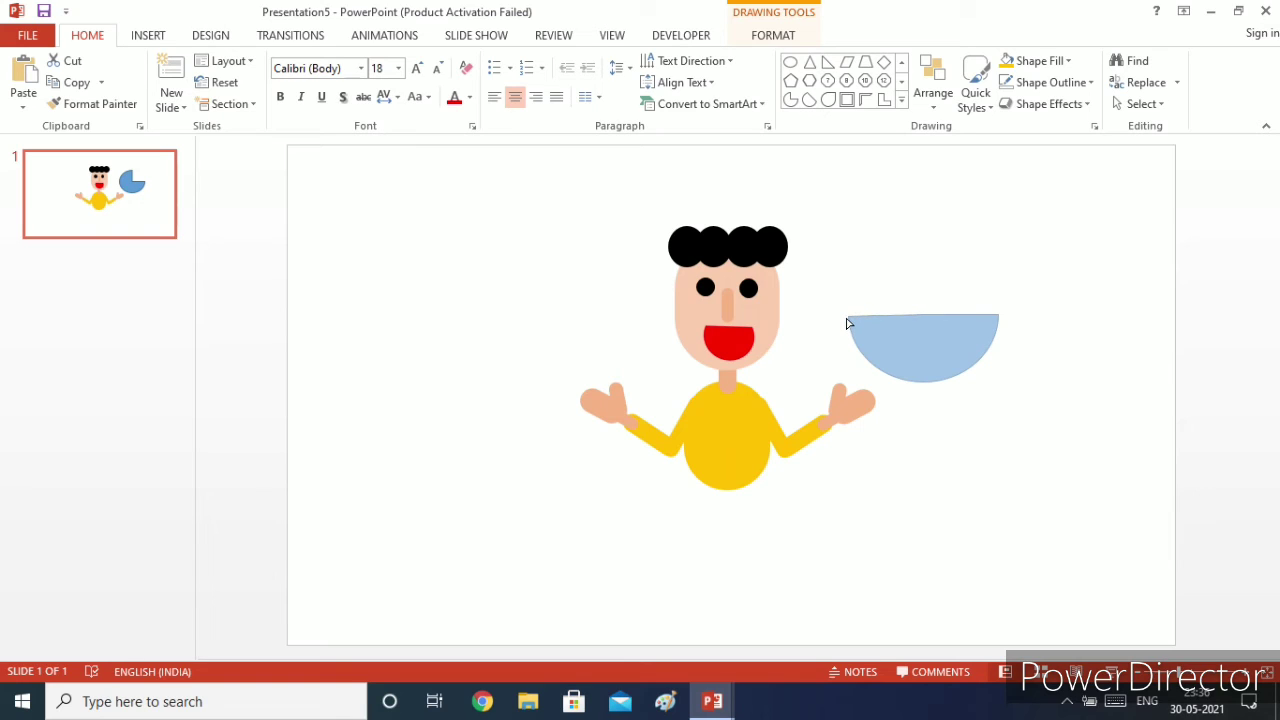
pyautogui.moveTo(848, 323); pyautogui.dragTo(848, 322)
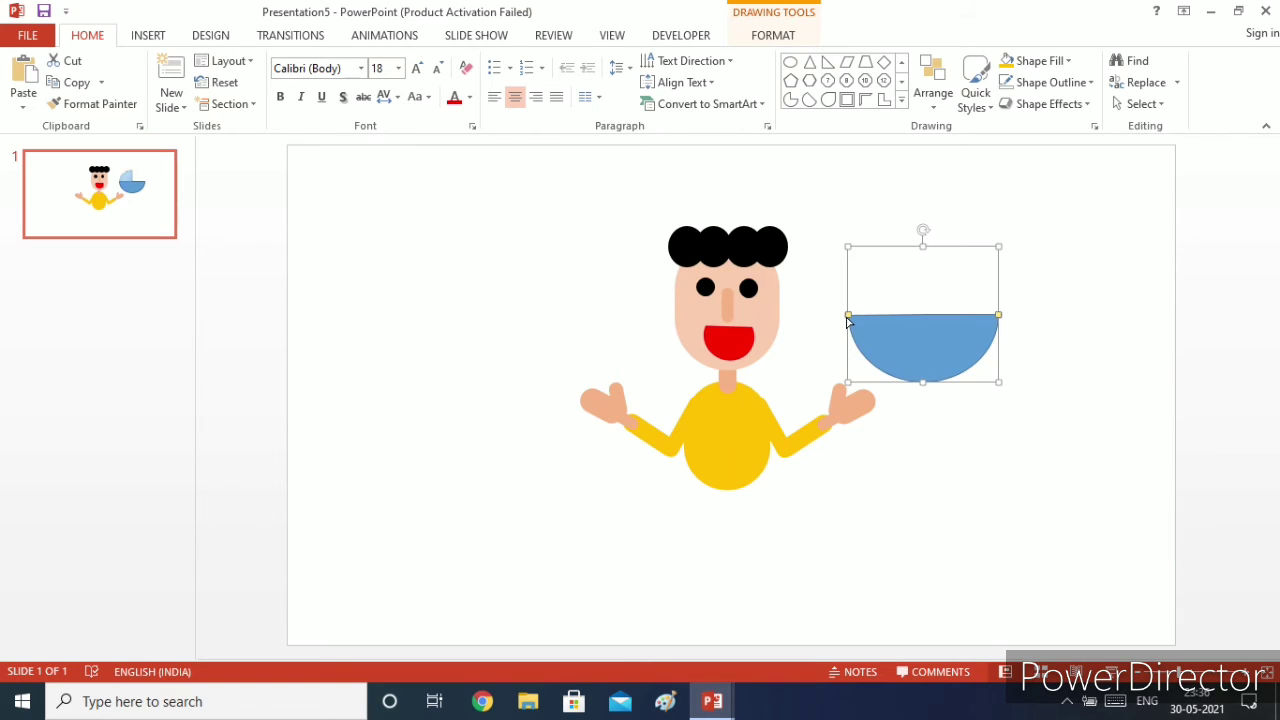
# Move the blue half circle over the lower torso and shrink it to the torso's width as the hips.
pyautogui.moveTo(914, 349); pyautogui.dragTo(760, 497)
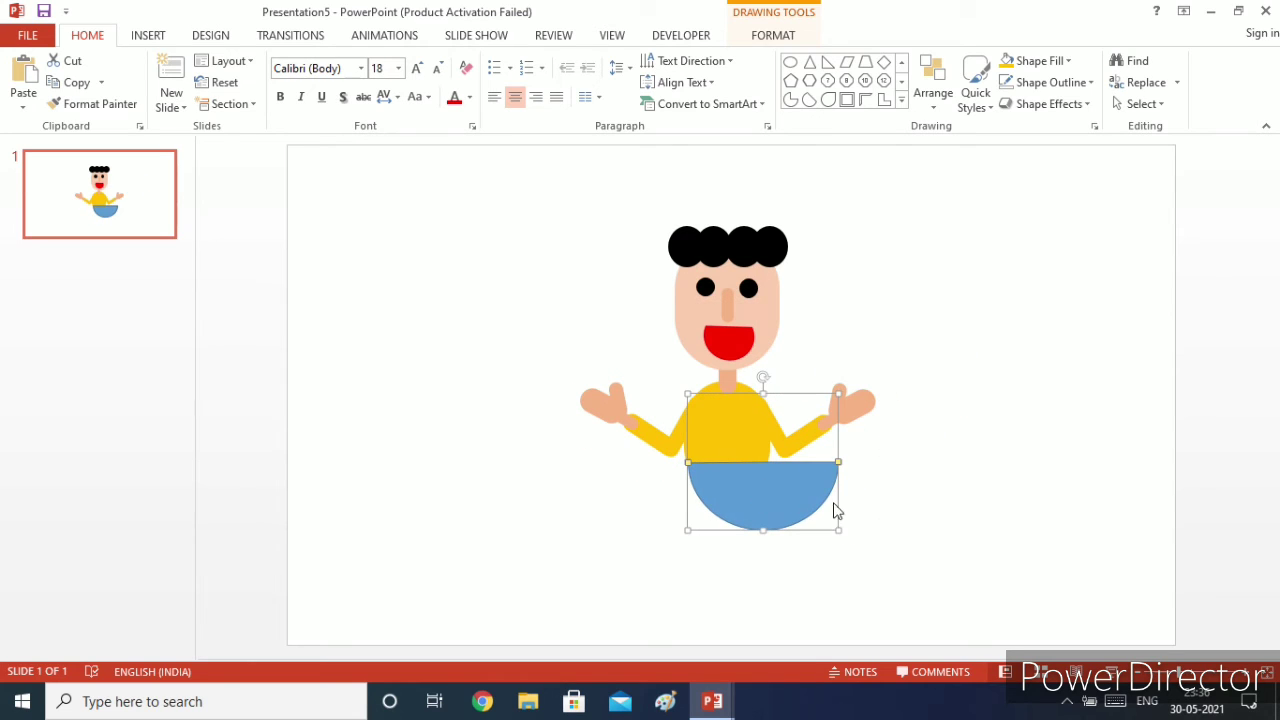
pyautogui.moveTo(838, 393); pyautogui.dragTo(766, 394)
pyautogui.moveTo(749, 543); pyautogui.dragTo(732, 490)
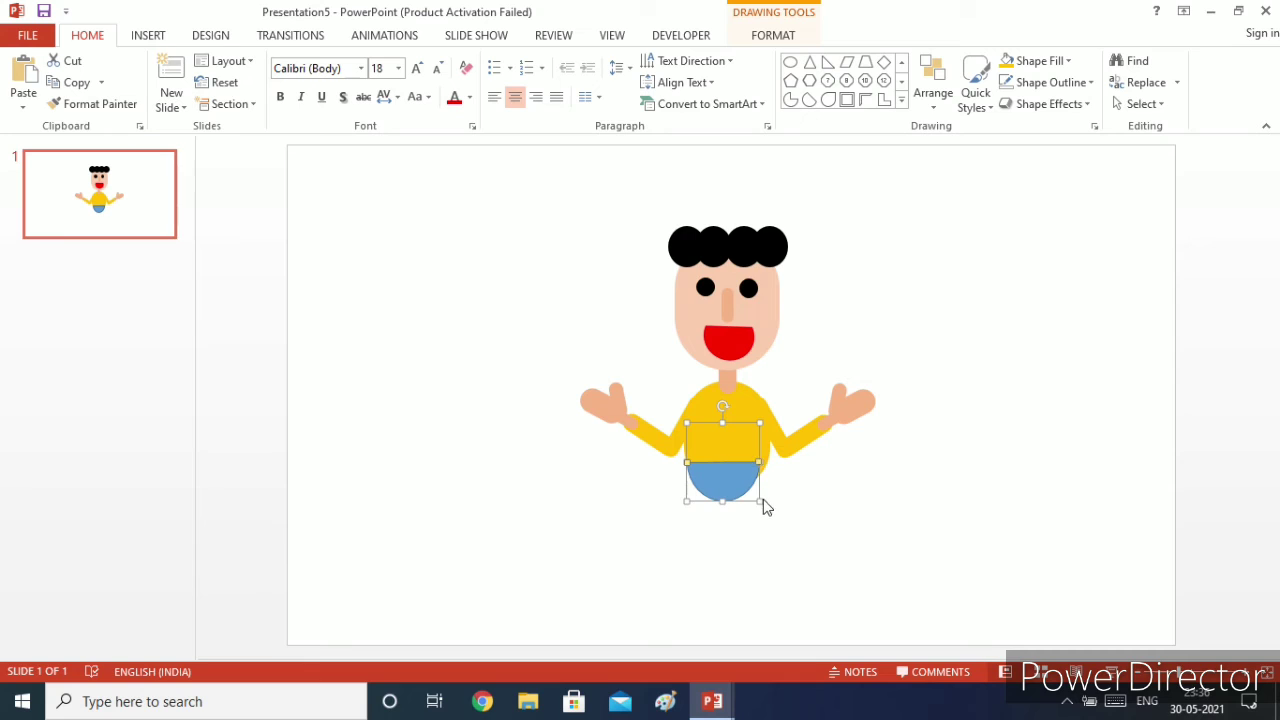
pyautogui.moveTo(760, 500); pyautogui.dragTo(769, 502)
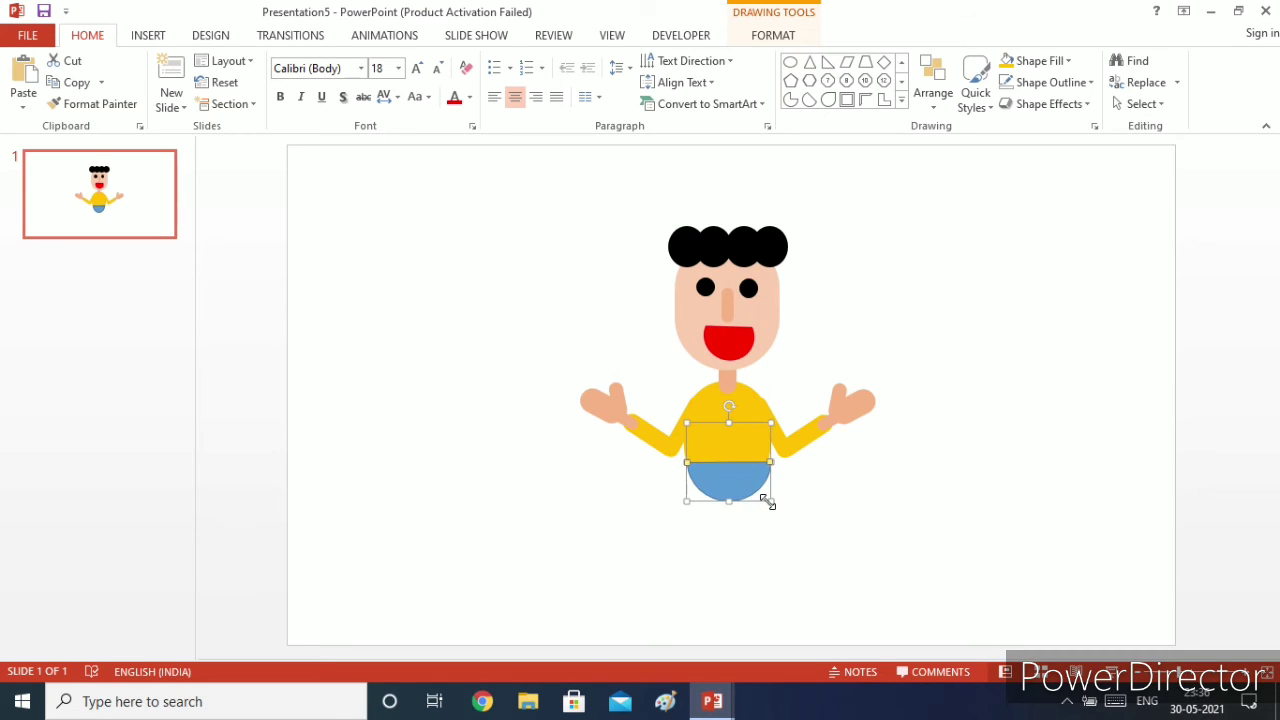
# Fill the half circle at the hips with black.
pyautogui.click(1042, 61)
pyautogui.click(1022, 106)
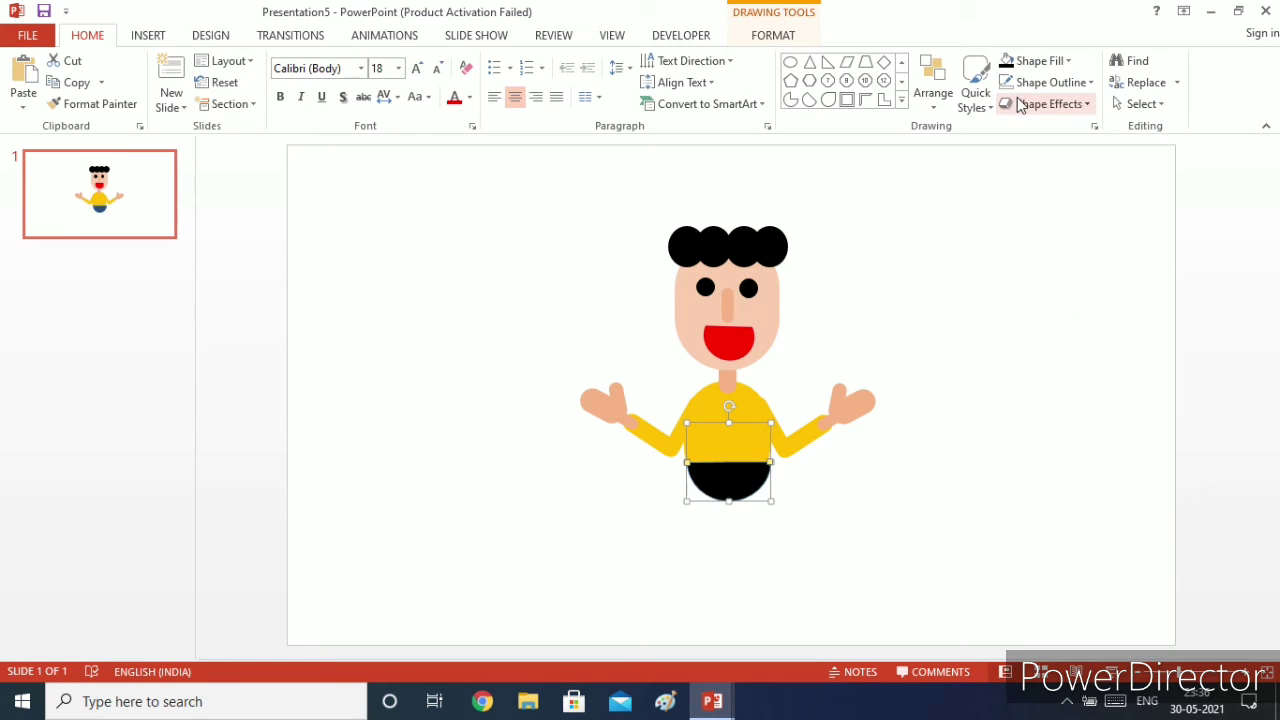
pyautogui.click(811, 531)
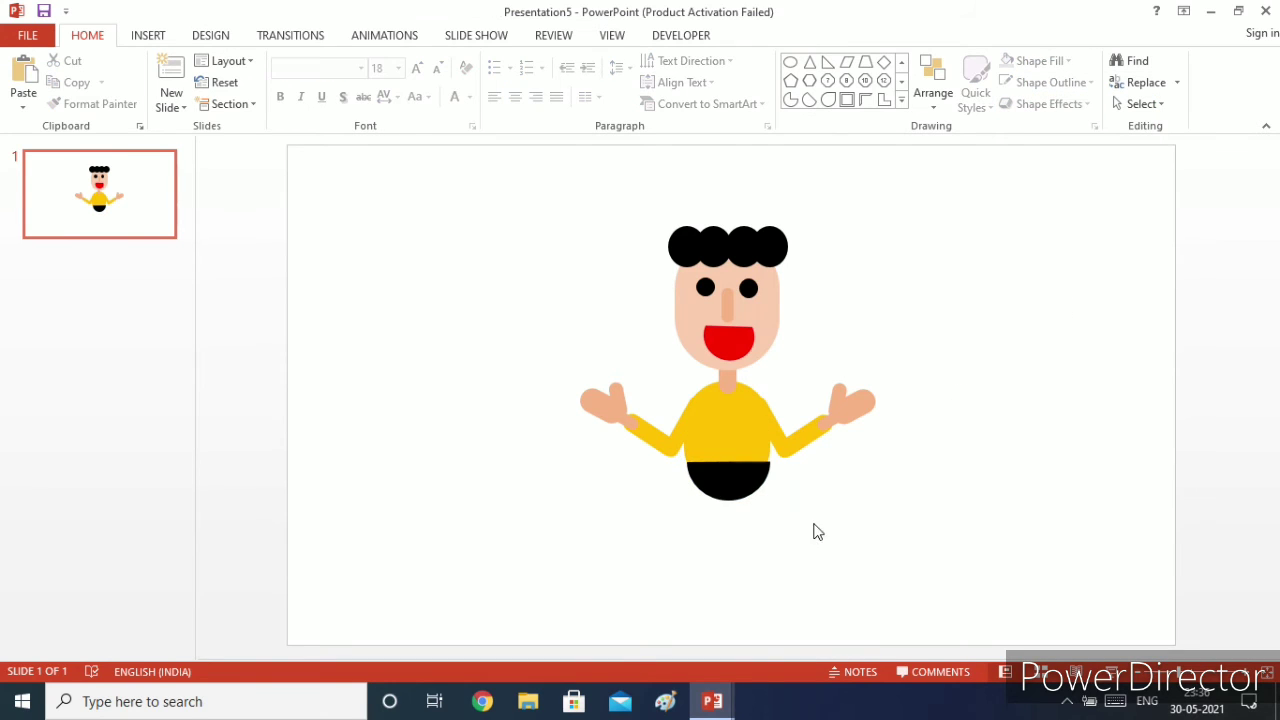
# Nudge the black half circle slightly sideways and down to line it up under the yellow torso.
pyautogui.click(726, 486)
pyautogui.moveTo(726, 486); pyautogui.dragTo(725, 487)
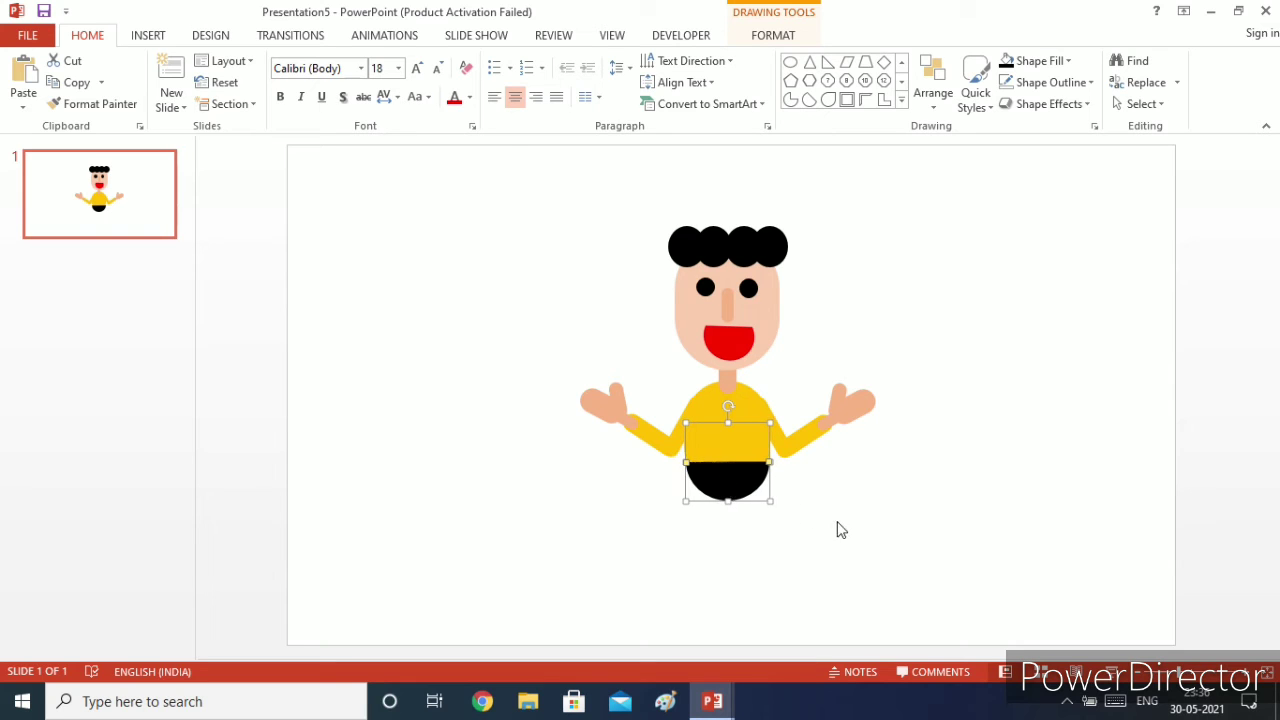
pyautogui.click(807, 510)
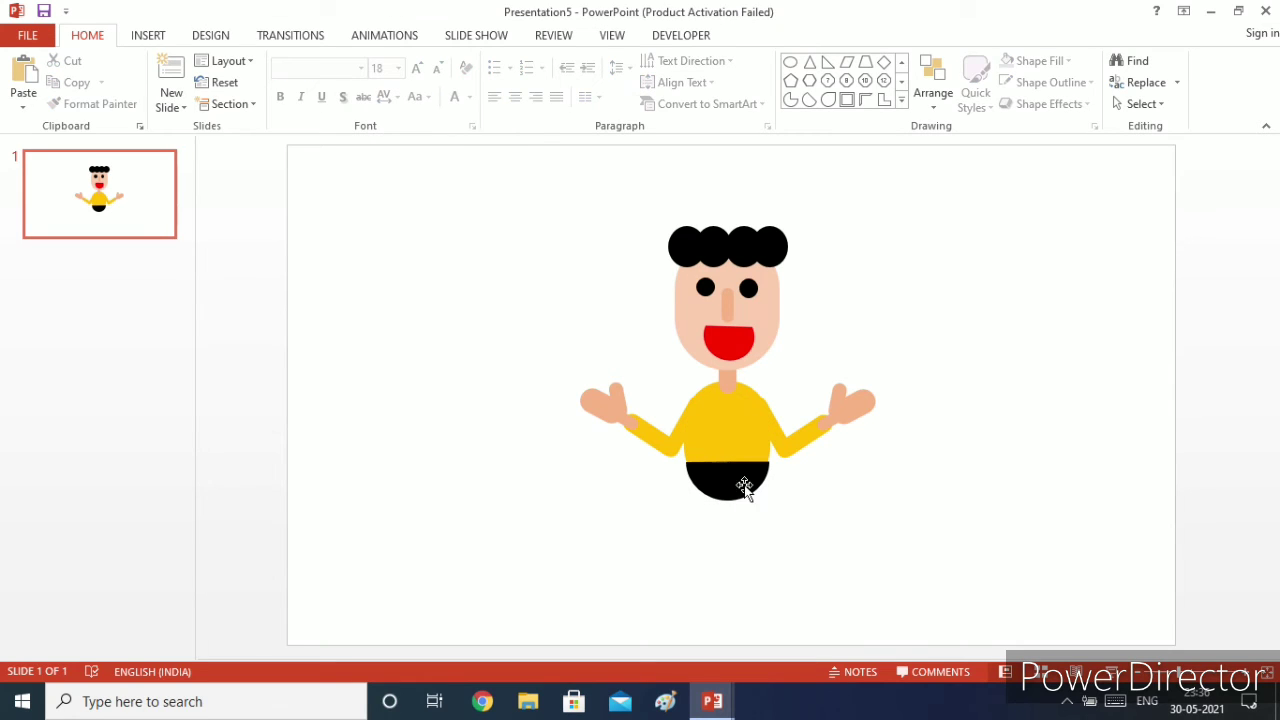
pyautogui.click(736, 483)
pyautogui.moveTo(736, 483); pyautogui.dragTo(736, 485)
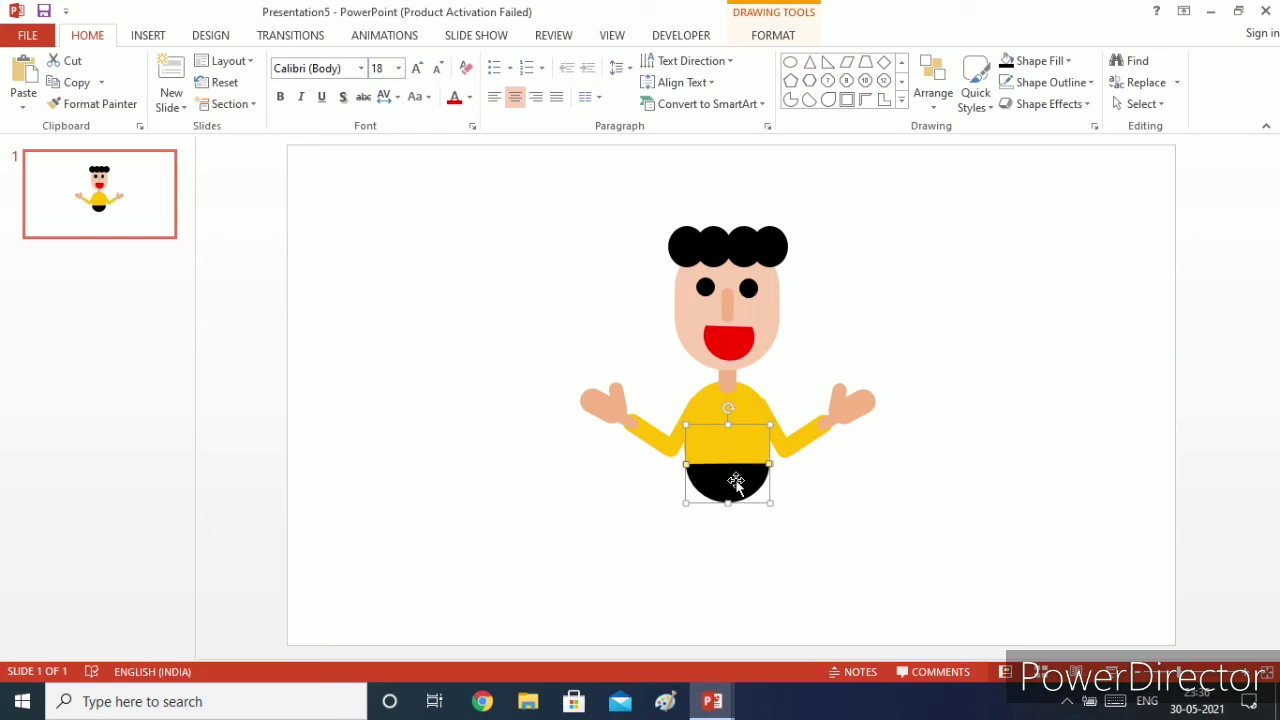
pyautogui.click(826, 517)
# Widen the yellow torso slightly on the side of the copied arm so it covers the width of the black hips.
pyautogui.click(743, 490)
pyautogui.click(745, 402)
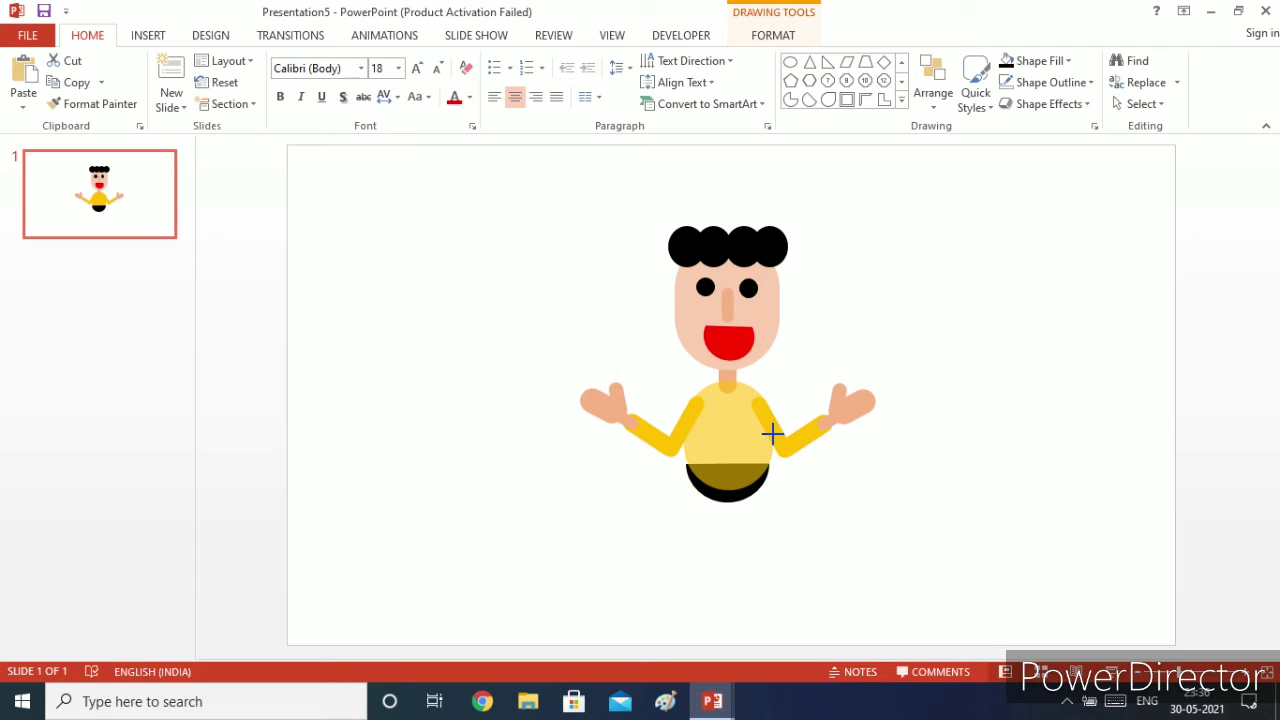
pyautogui.click(820, 511)
pyautogui.click(709, 427)
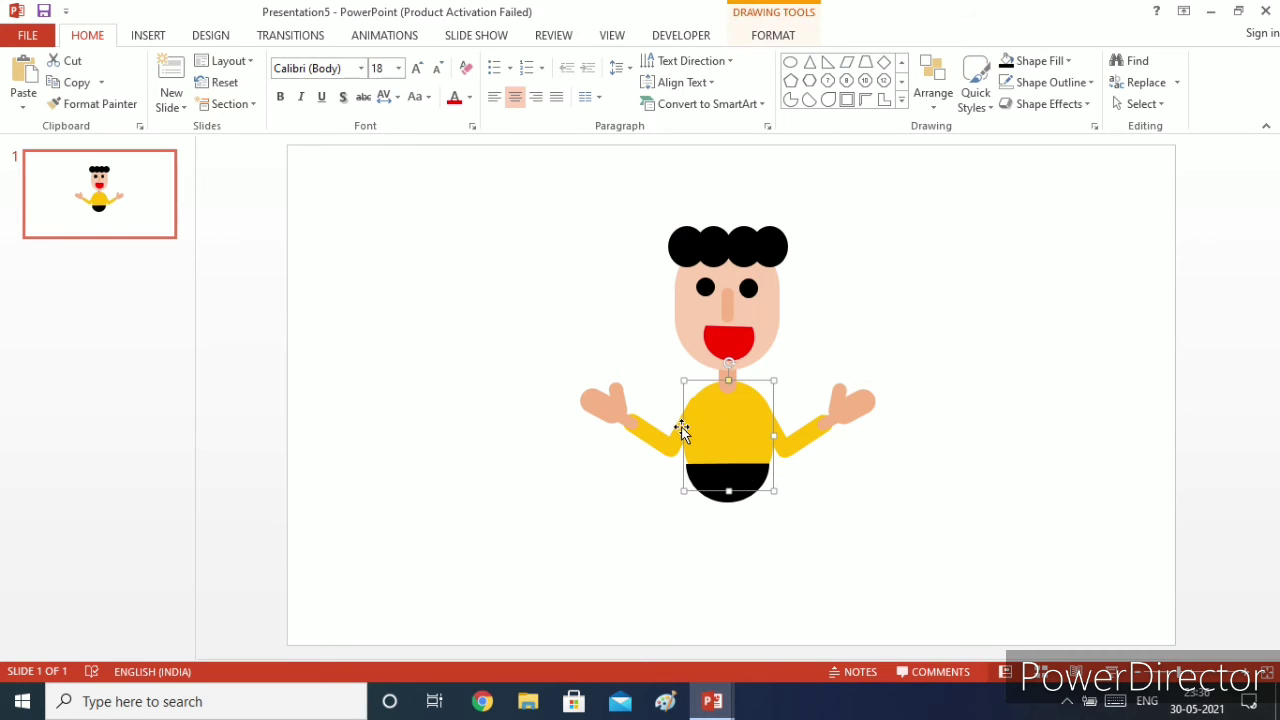
pyautogui.moveTo(683, 433); pyautogui.dragTo(683, 434)
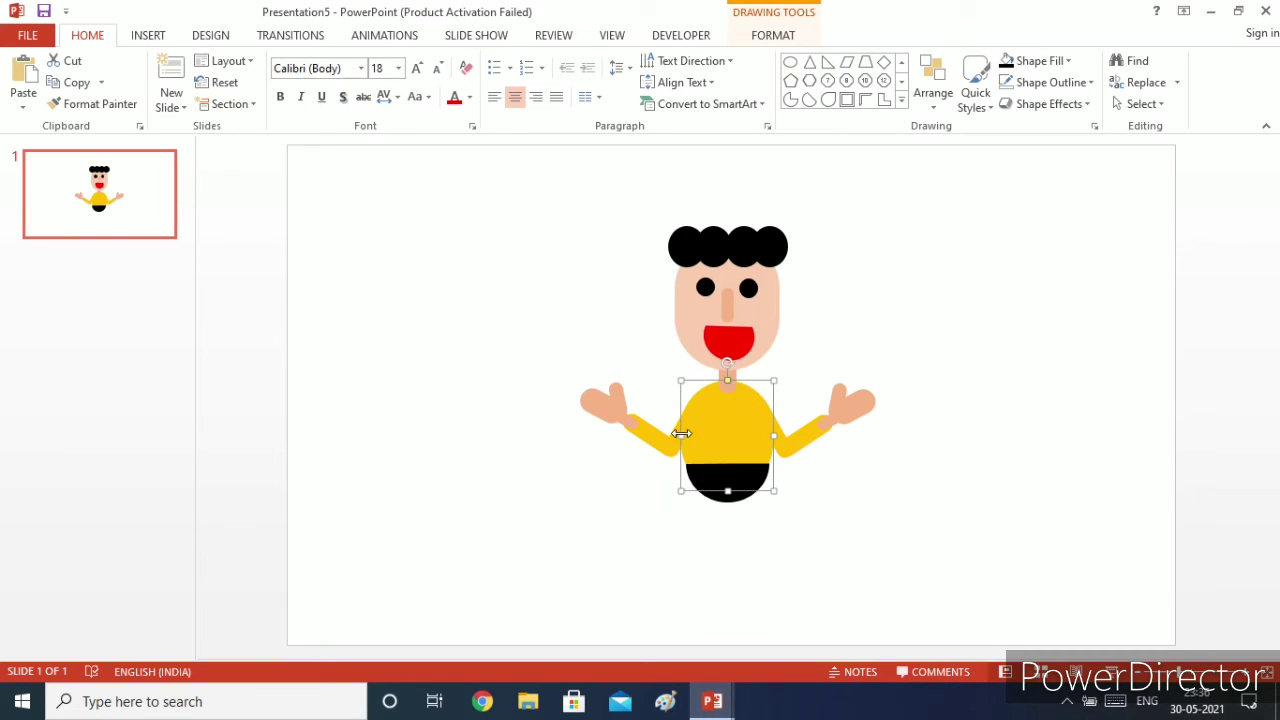
pyautogui.click(803, 517)
# Draw a narrow vertical rounded rectangle, fill it black and place it below the hips on the copied arm's side.
pyautogui.click(734, 483)
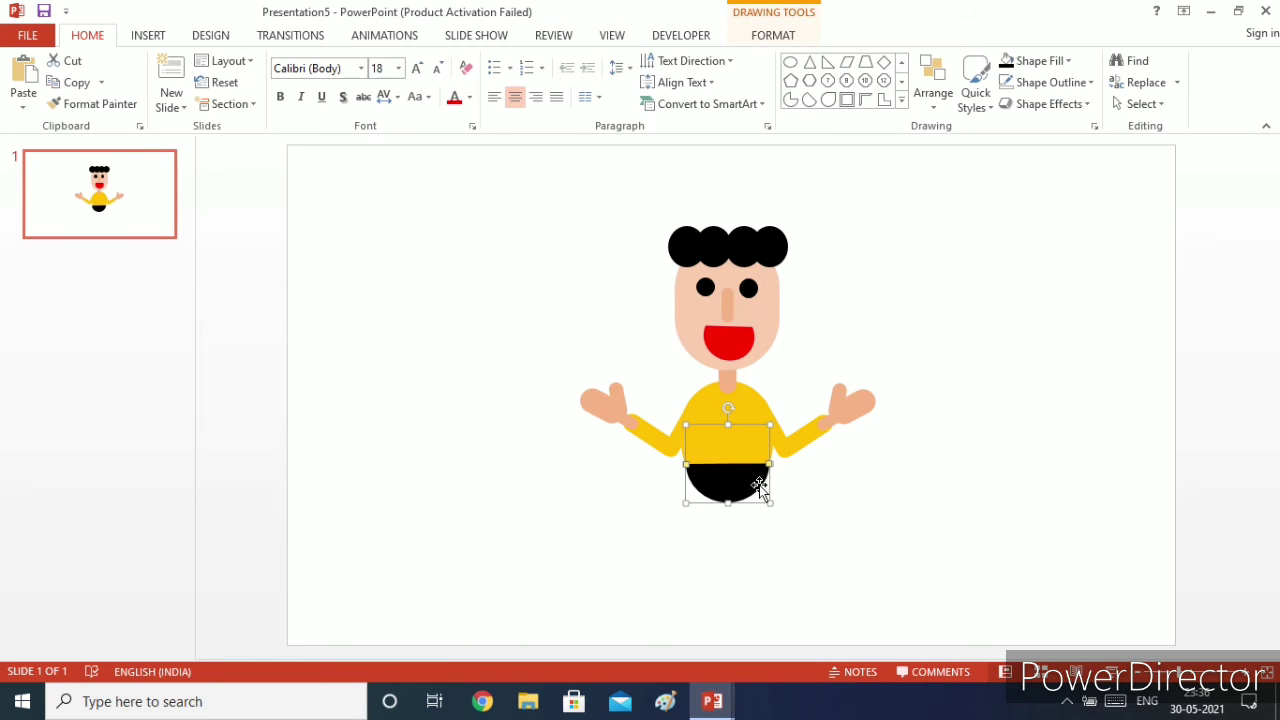
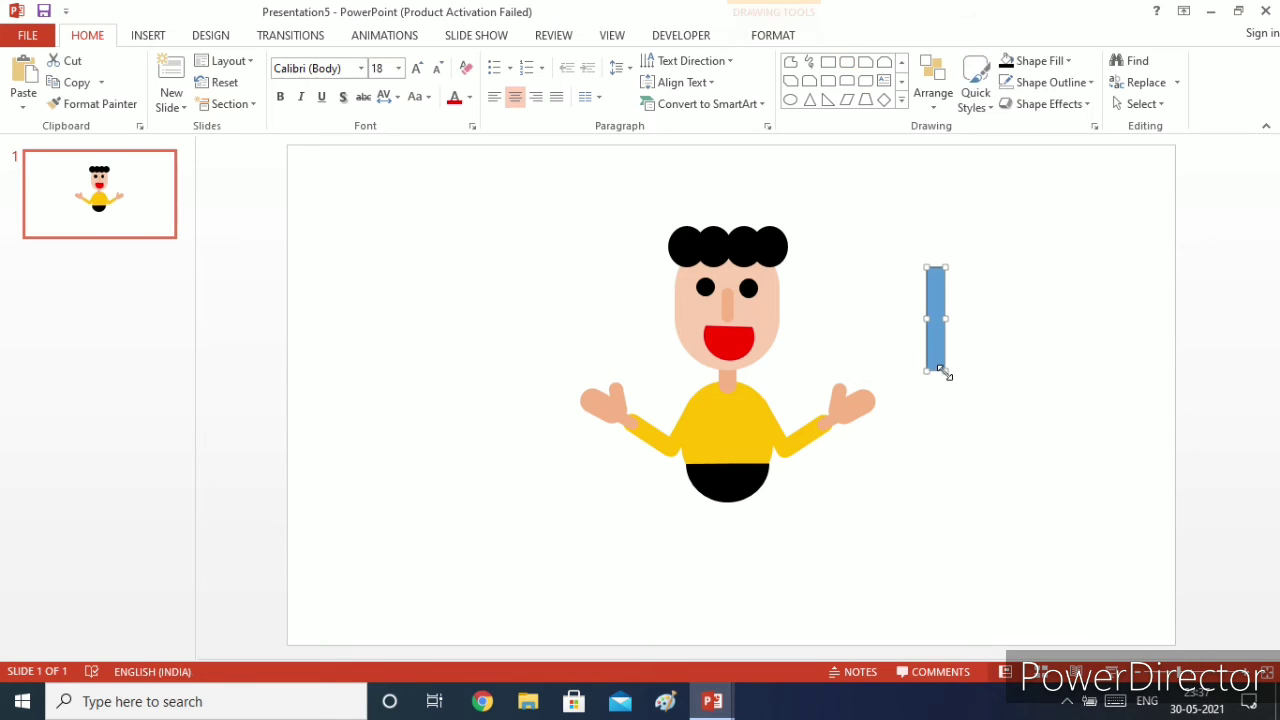
pyautogui.click(1007, 62)
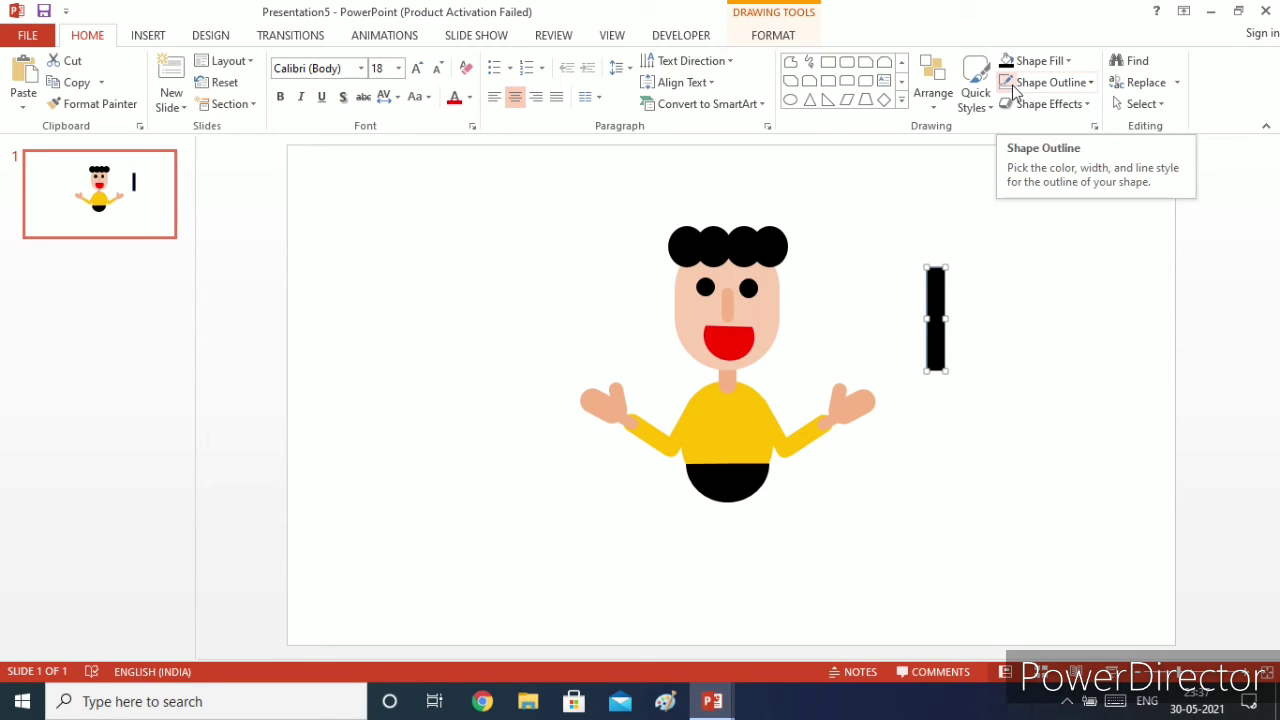
pyautogui.moveTo(940, 337); pyautogui.dragTo(684, 551)
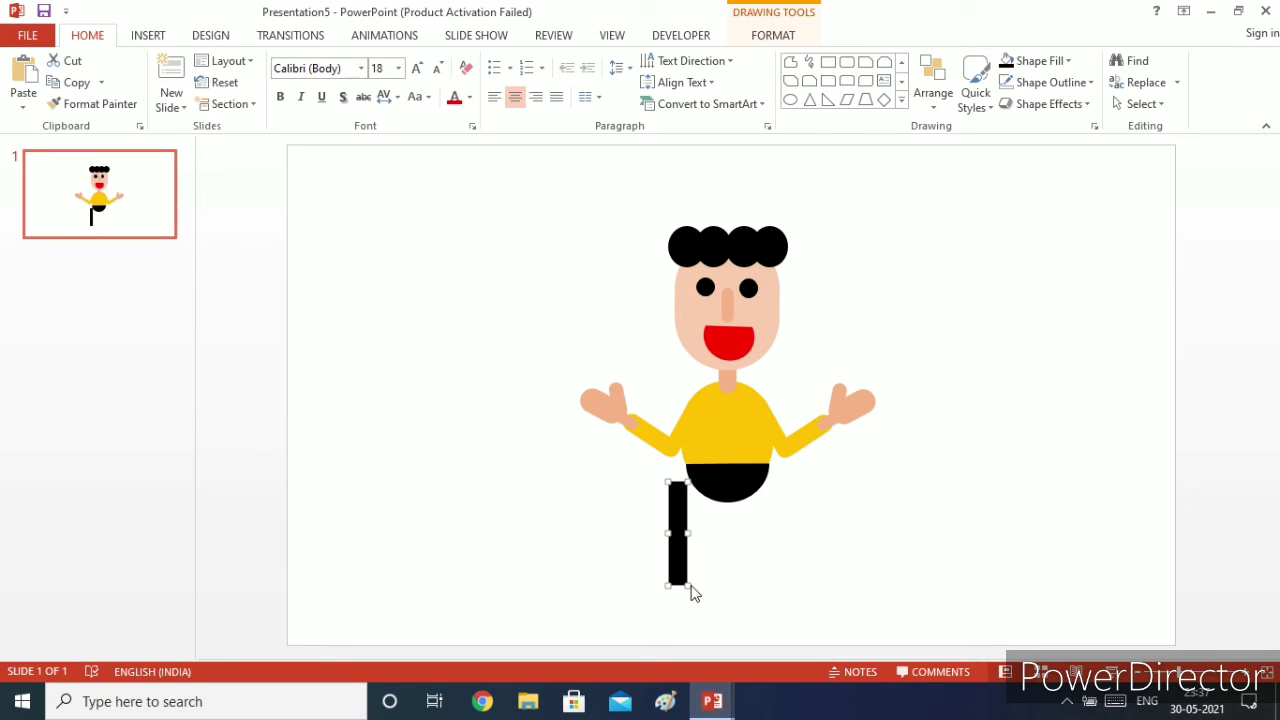
# Enlarge the black rectangle into a thick leg with fully rounded ends and tilt it outward from the hips.
pyautogui.moveTo(687, 586); pyautogui.dragTo(726, 655)
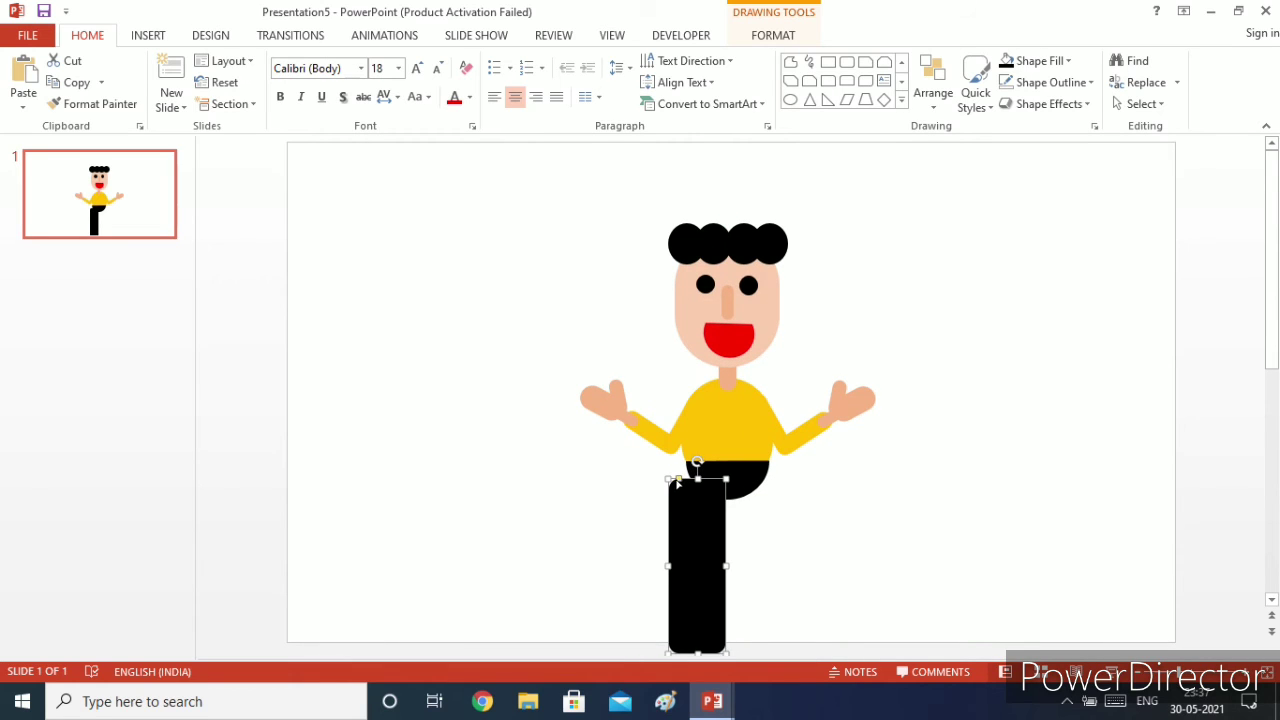
pyautogui.moveTo(692, 491); pyautogui.dragTo(726, 533)
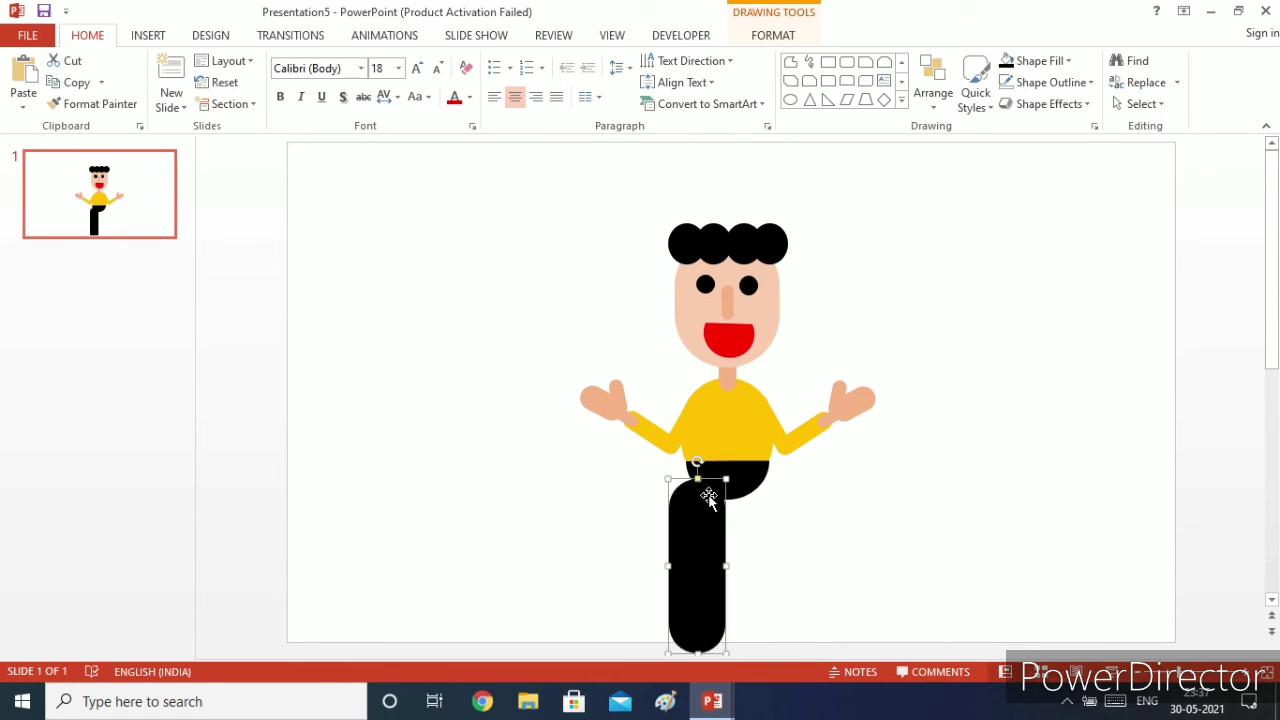
pyautogui.moveTo(701, 463); pyautogui.dragTo(735, 465)
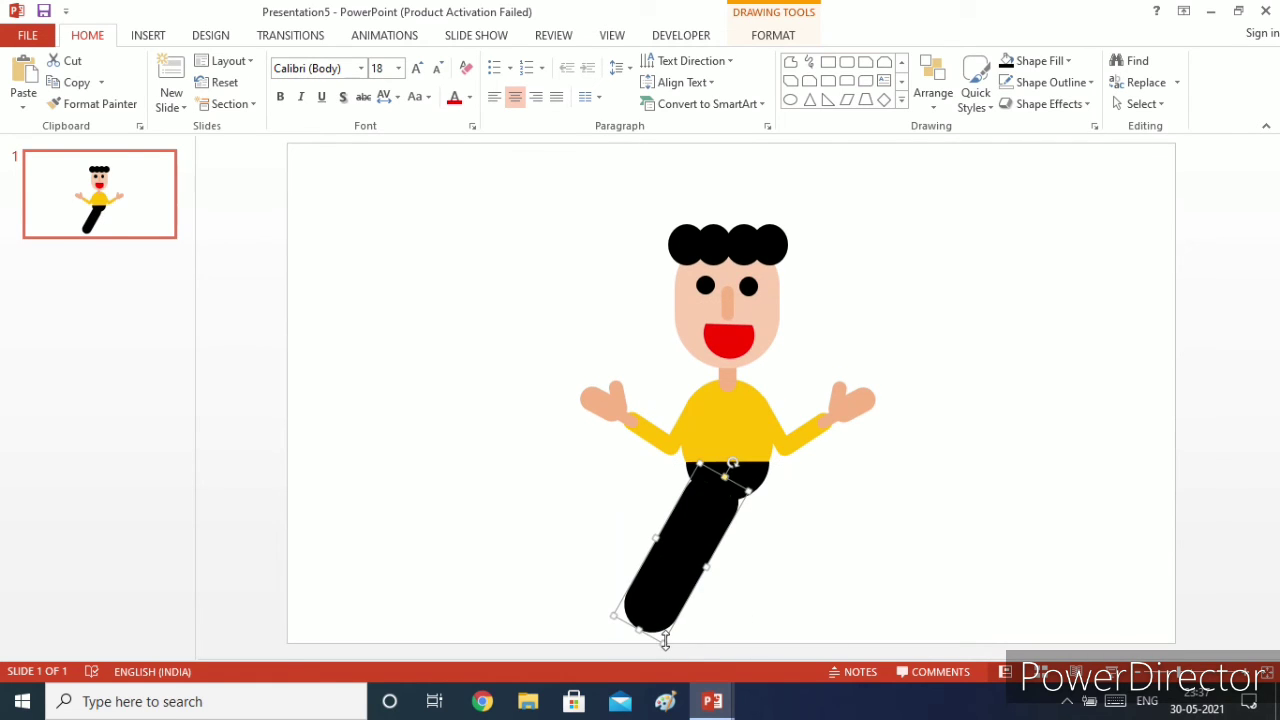
# Reshape the tilted black leg into a narrow upright leg with rounded ends, hanging vertically below the hips on the copied arm's side.
pyautogui.moveTo(665, 641); pyautogui.dragTo(671, 557)
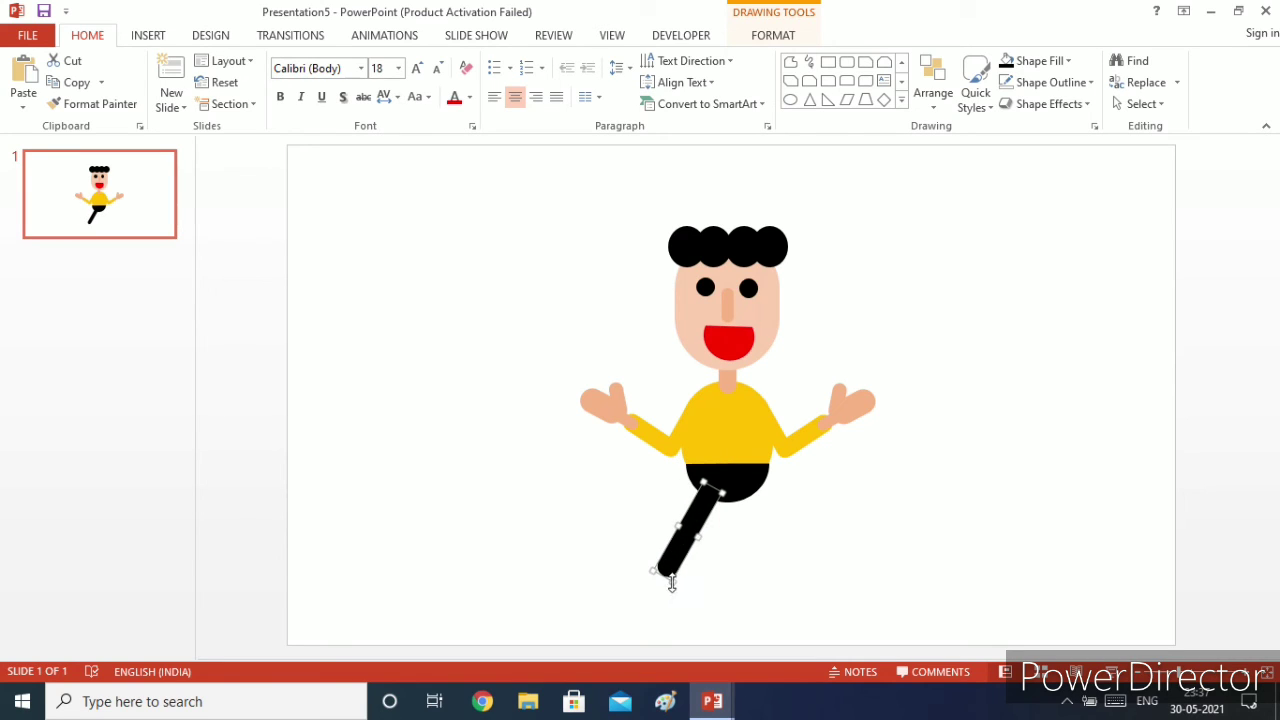
pyautogui.moveTo(672, 583); pyautogui.dragTo(688, 614)
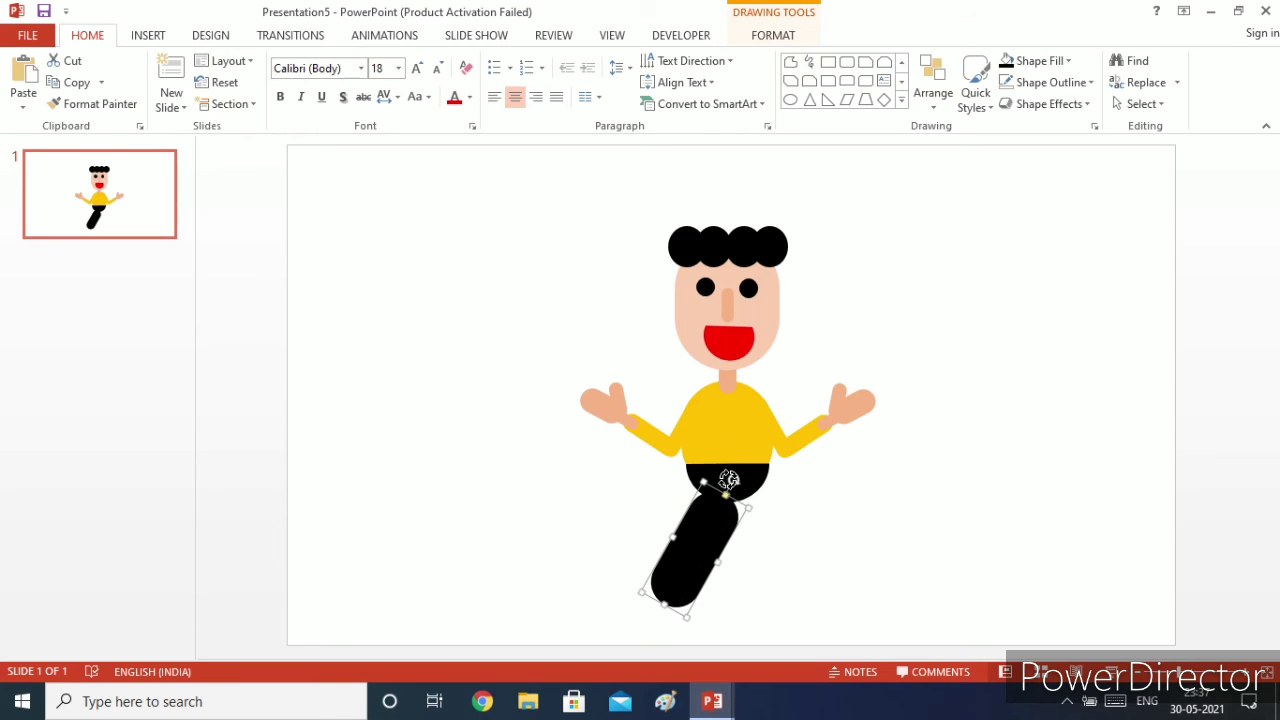
pyautogui.moveTo(733, 479); pyautogui.dragTo(692, 466)
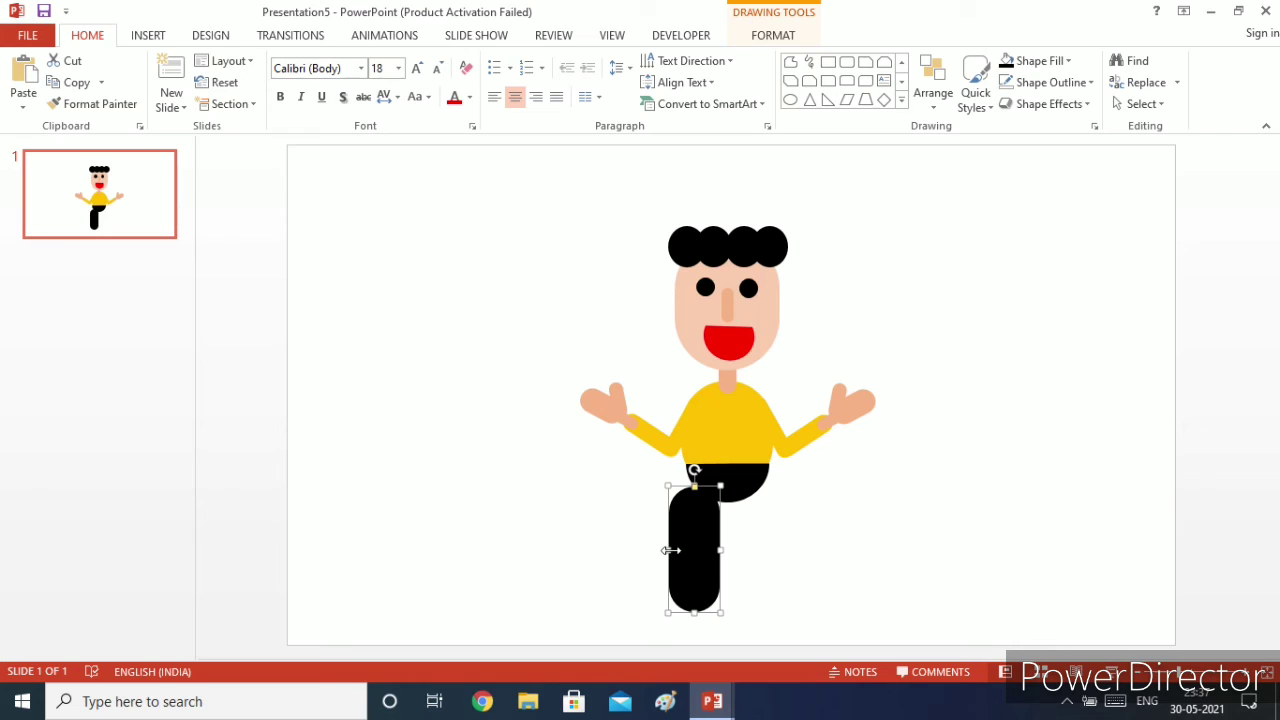
pyautogui.moveTo(668, 549); pyautogui.dragTo(696, 548)
pyautogui.moveTo(721, 612); pyautogui.dragTo(701, 559)
# Duplicate the black leg and place the copy beside it under the hips, leaving a narrow gap between the legs.
pyautogui.click(64, 82)
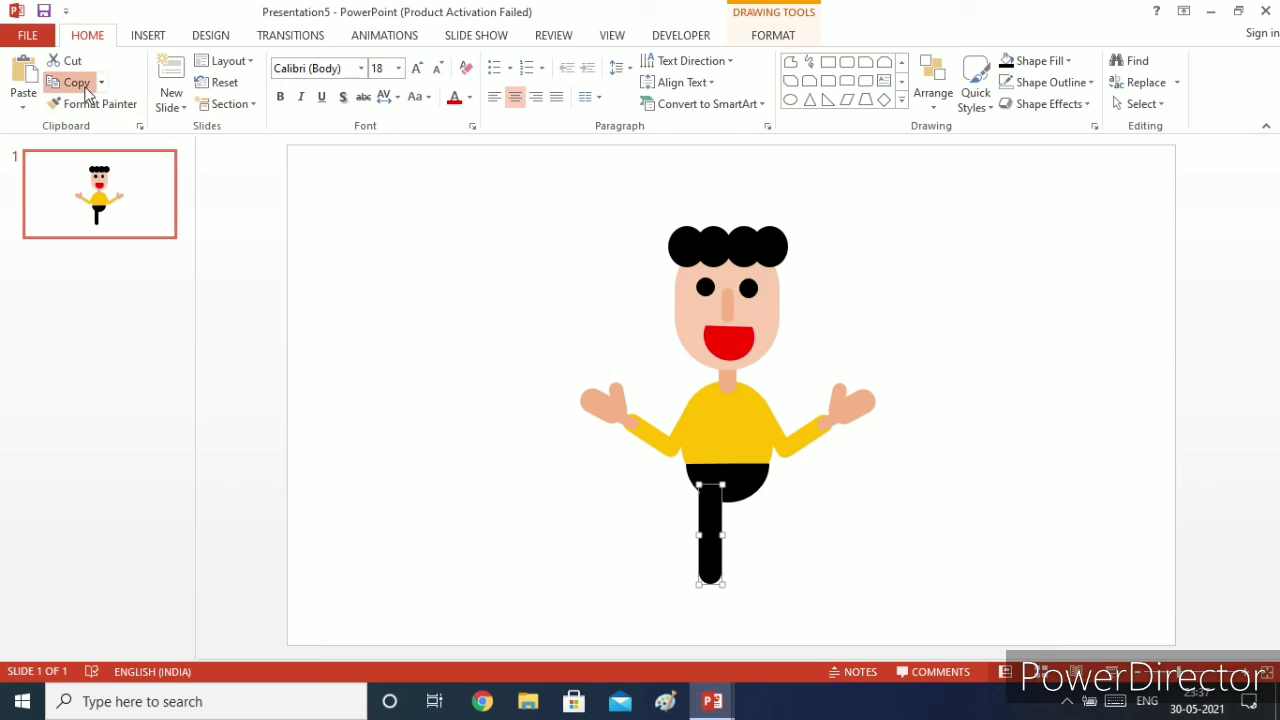
pyautogui.click(23, 78)
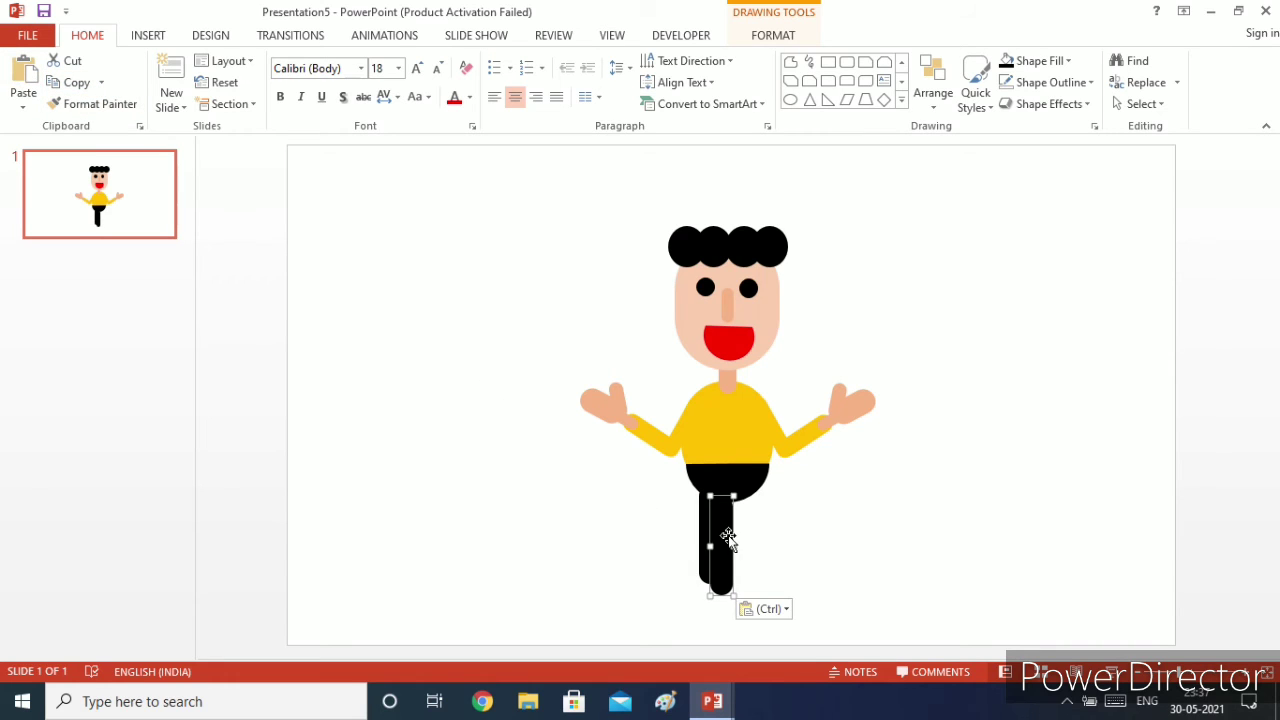
pyautogui.moveTo(729, 534); pyautogui.dragTo(737, 525)
pyautogui.click(851, 569)
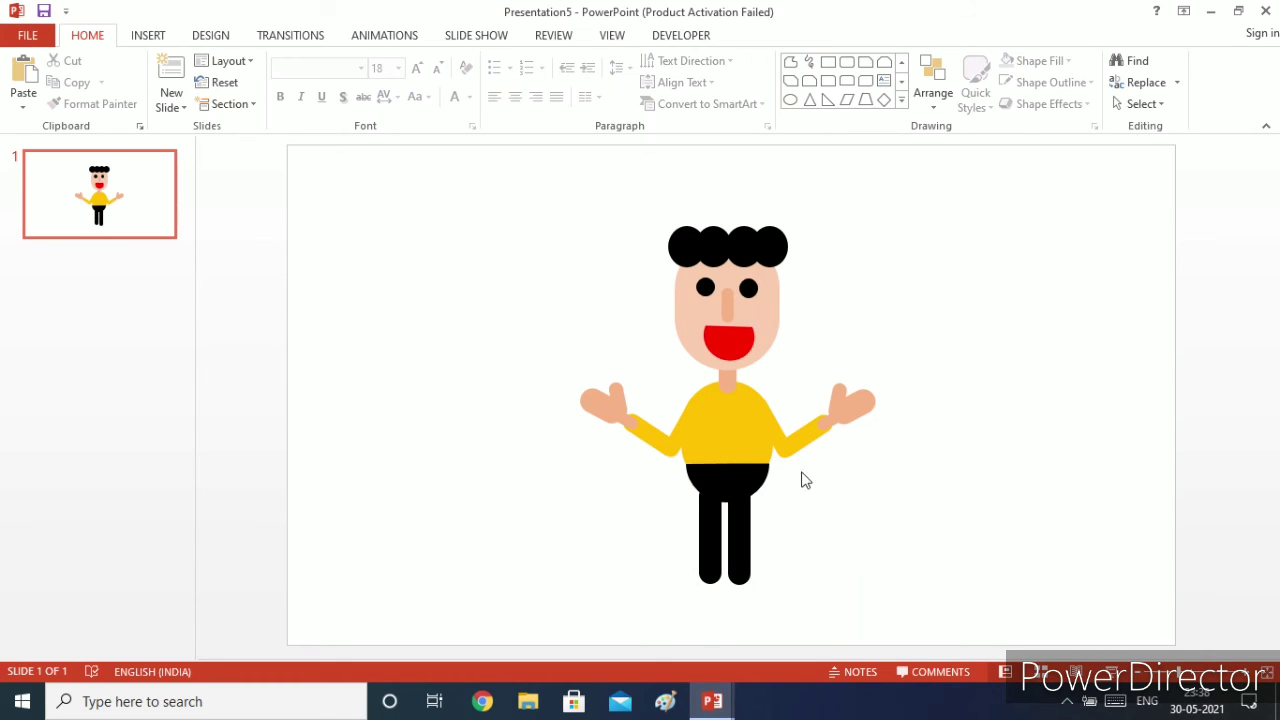
pyautogui.click(745, 512)
pyautogui.press('Right')
pyautogui.press('Right')
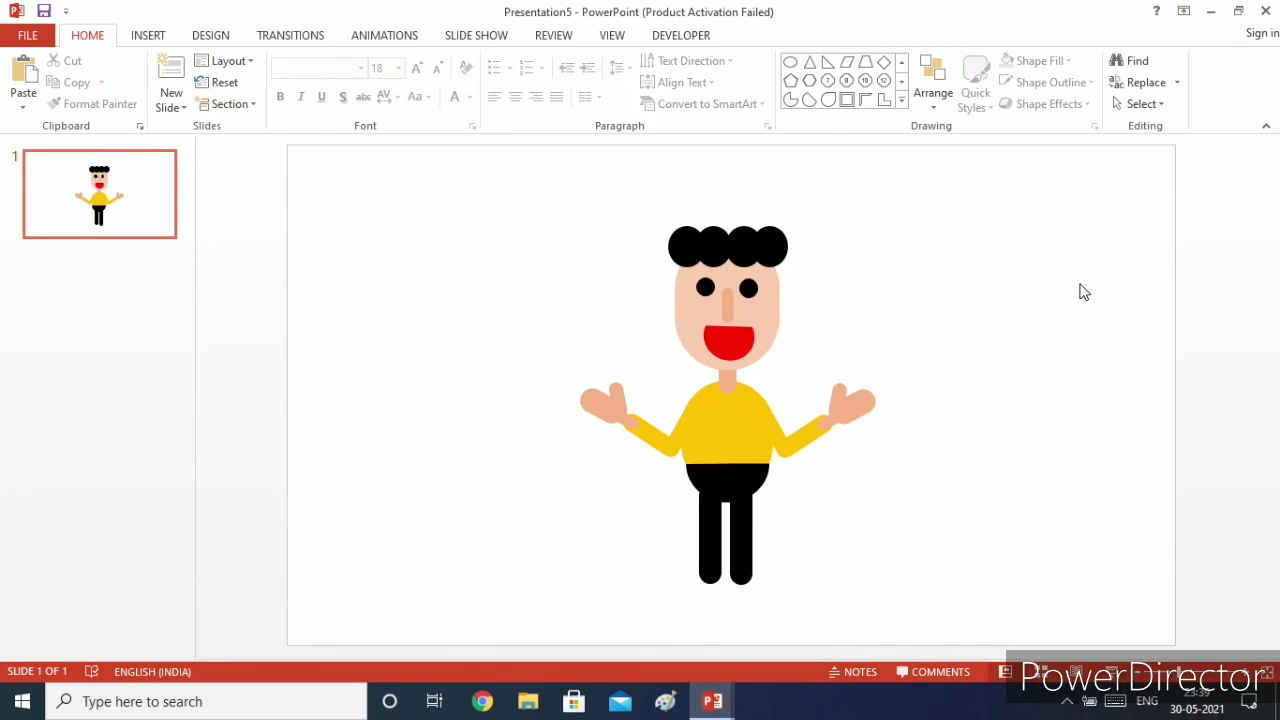
# Draw a pie shape on the empty area beside the character and adjust its opening to leave only the lower half circle.
pyautogui.click(788, 105)
pyautogui.moveTo(892, 236); pyautogui.dragTo(1019, 360)
pyautogui.moveTo(955, 237); pyautogui.dragTo(884, 308)
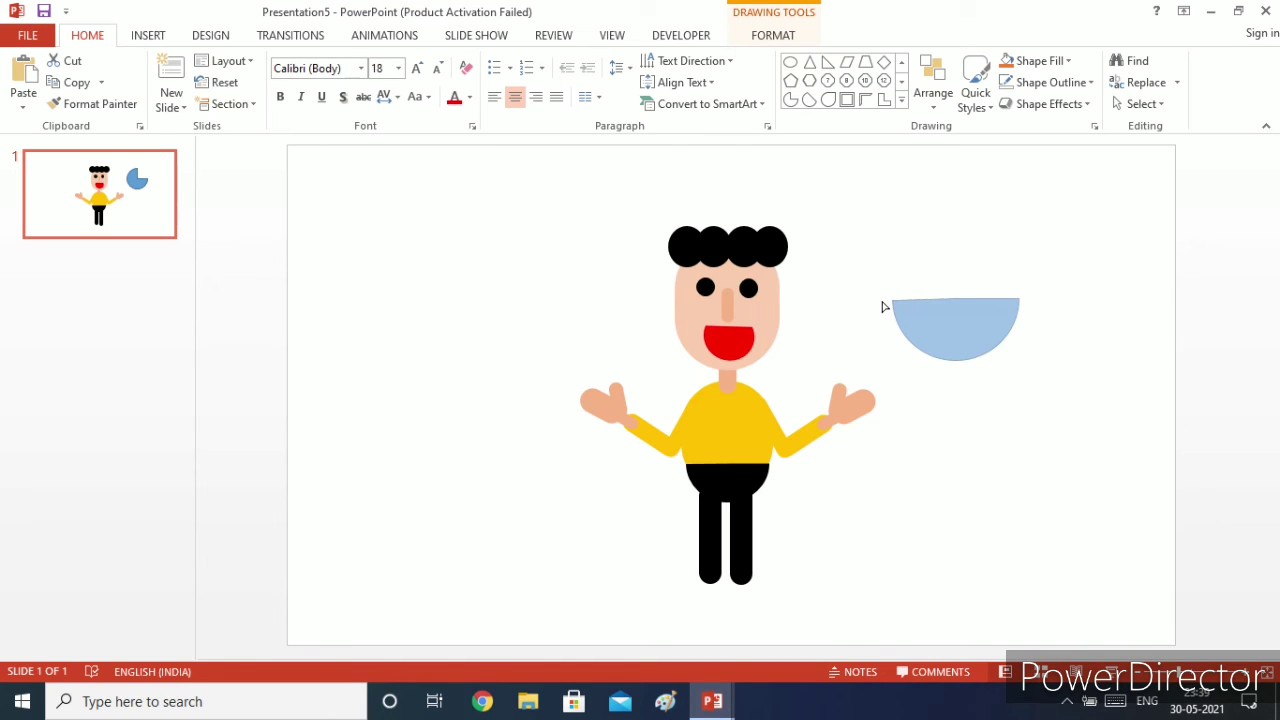
pyautogui.moveTo(883, 305); pyautogui.dragTo(884, 305)
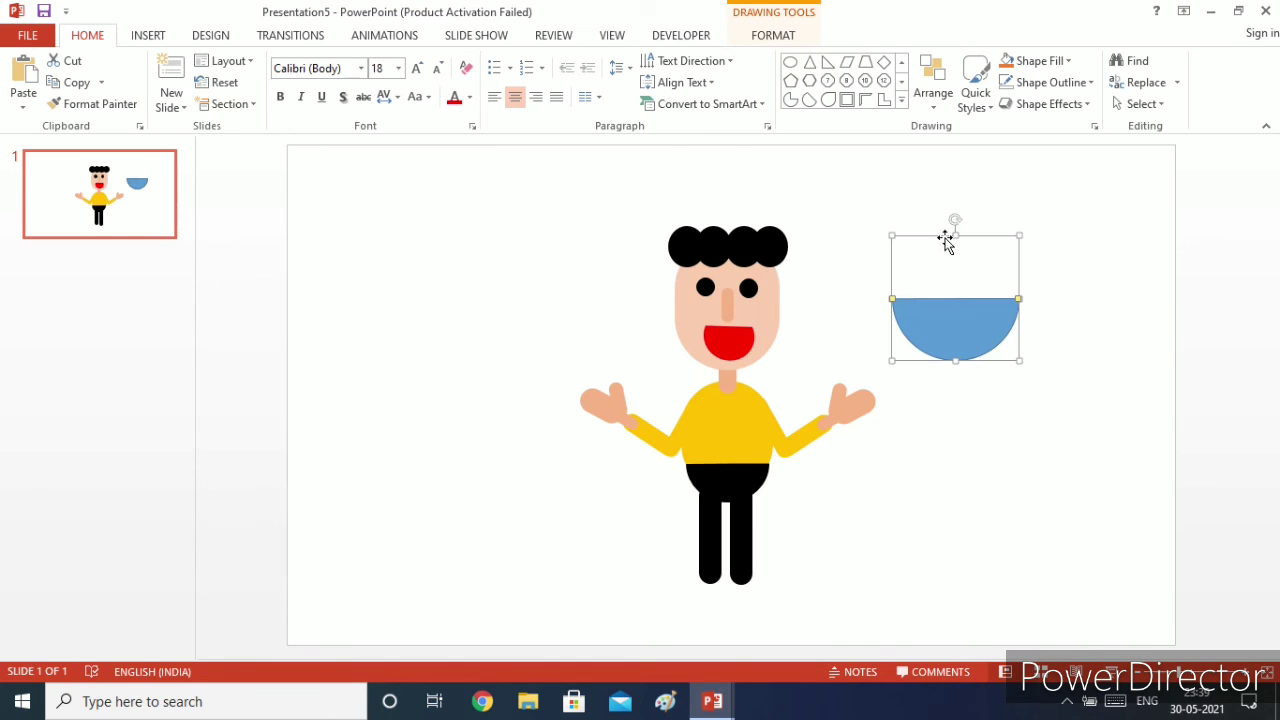
# Flip the blue half circle upside down, move it to the end of the second leg and shrink it to foot size.
pyautogui.moveTo(953, 218); pyautogui.dragTo(956, 352)
pyautogui.moveTo(966, 294); pyautogui.dragTo(801, 575)
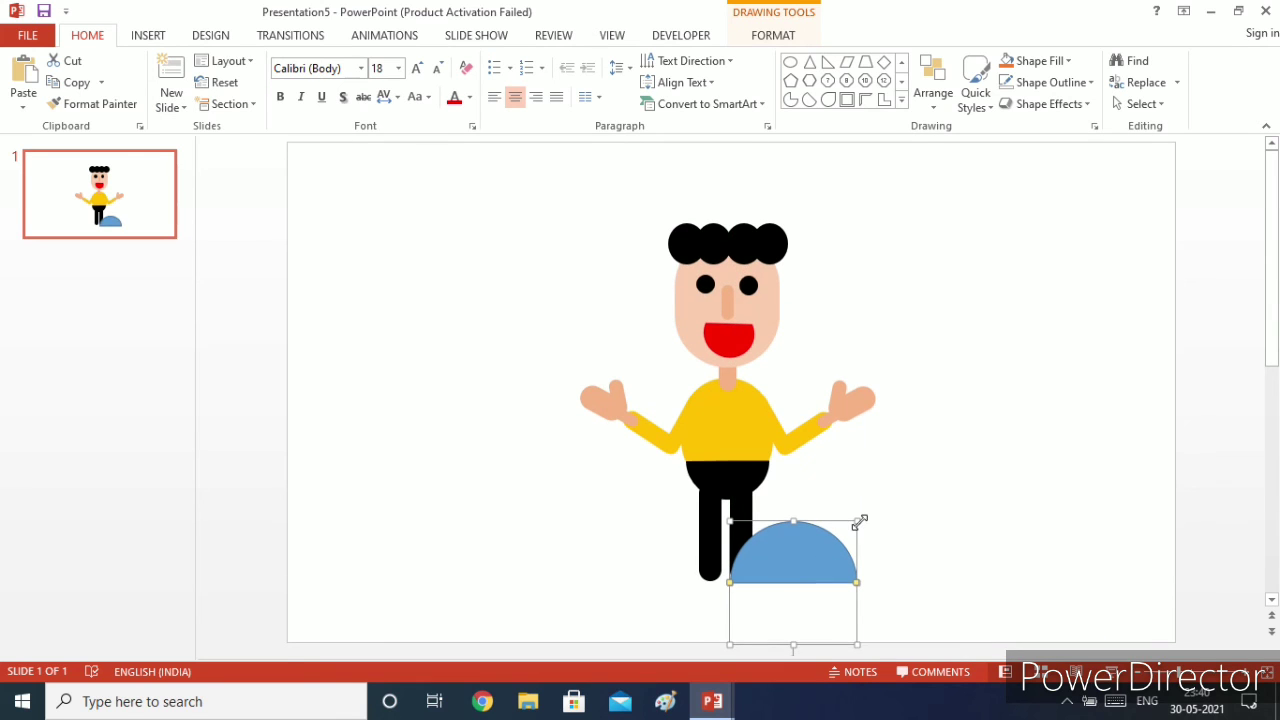
pyautogui.moveTo(860, 521); pyautogui.dragTo(757, 563)
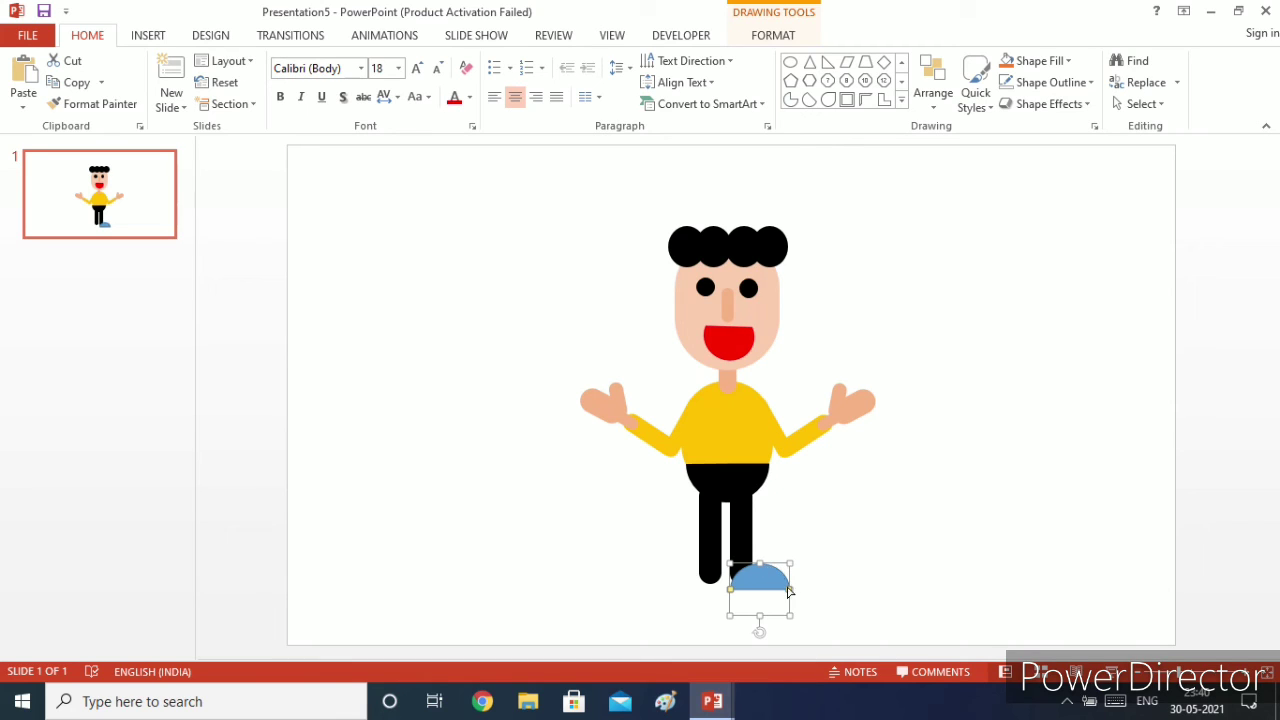
pyautogui.moveTo(787, 612); pyautogui.dragTo(764, 576)
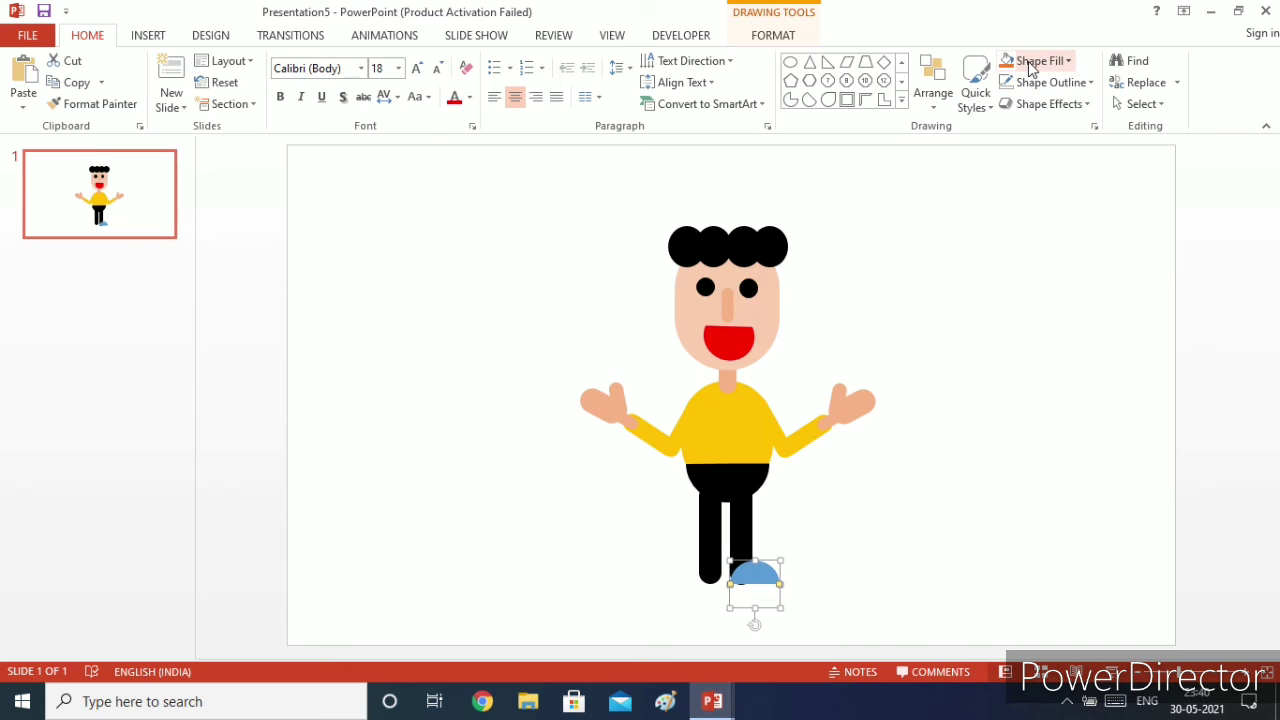
# Remove the foot's outline and fill it with the light gray theme colour.
pyautogui.click(1050, 82)
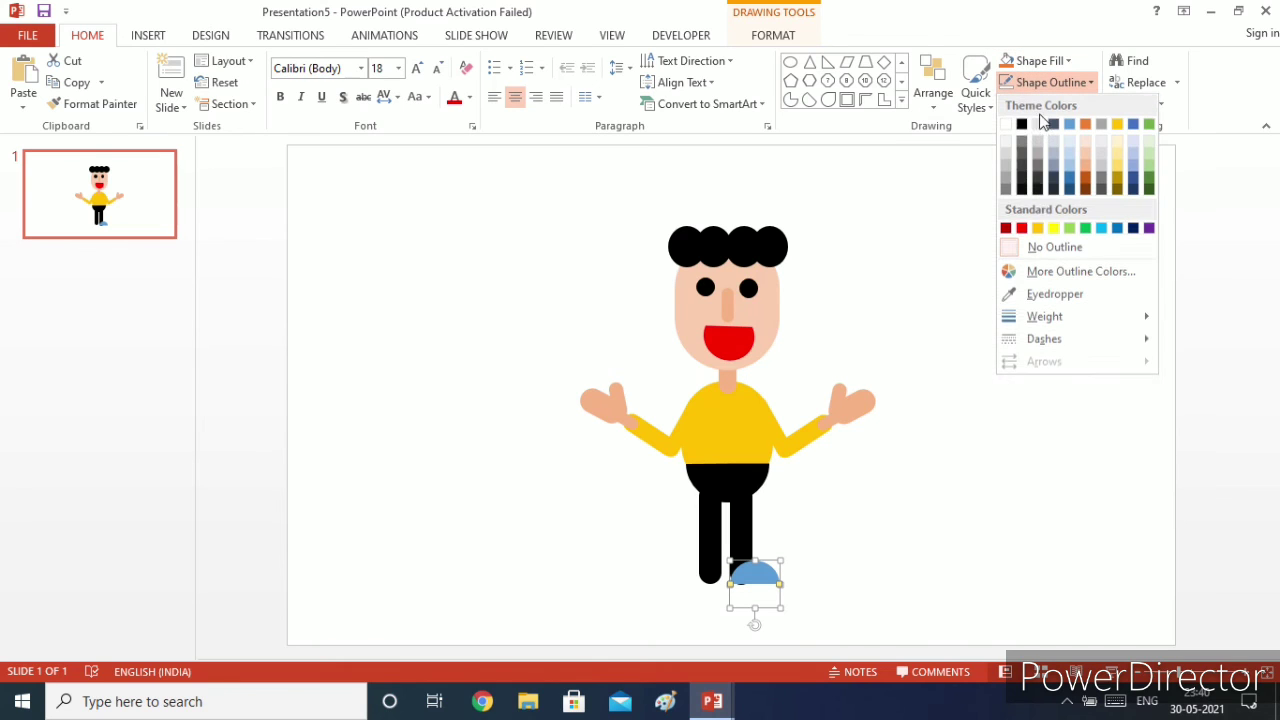
pyautogui.click(1046, 247)
pyautogui.click(1038, 62)
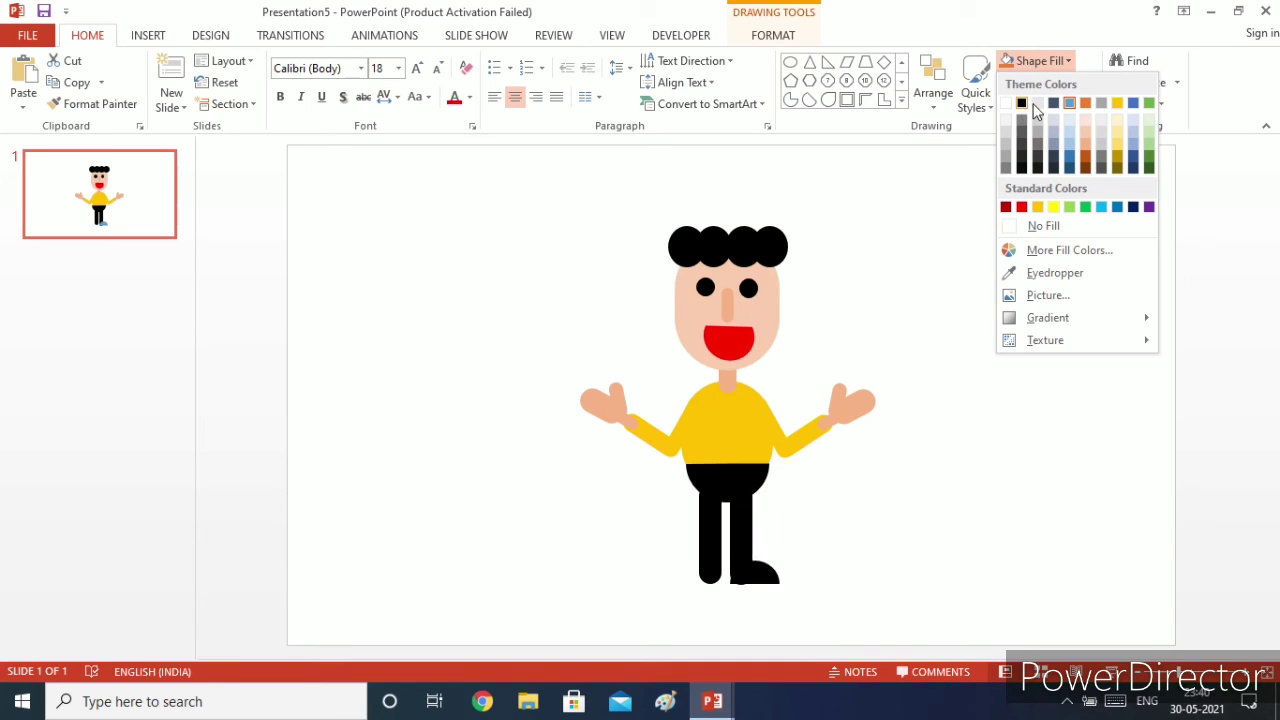
pyautogui.click(1038, 106)
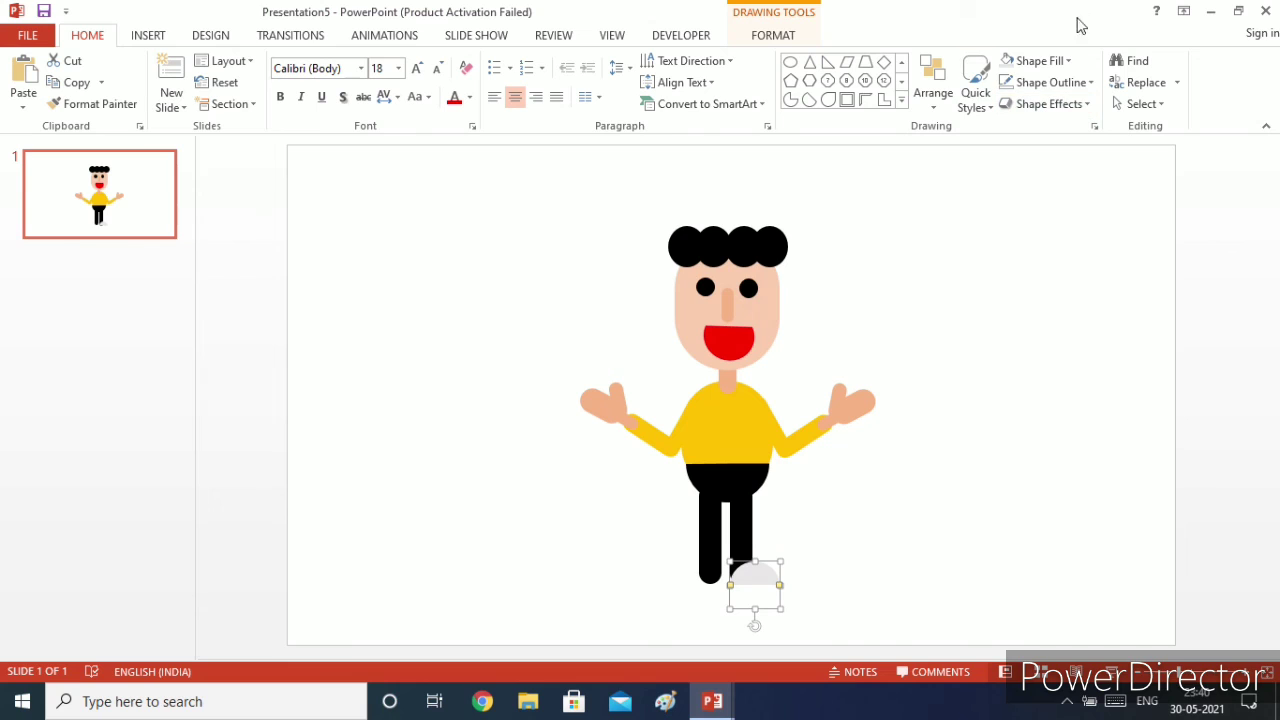
pyautogui.click(931, 428)
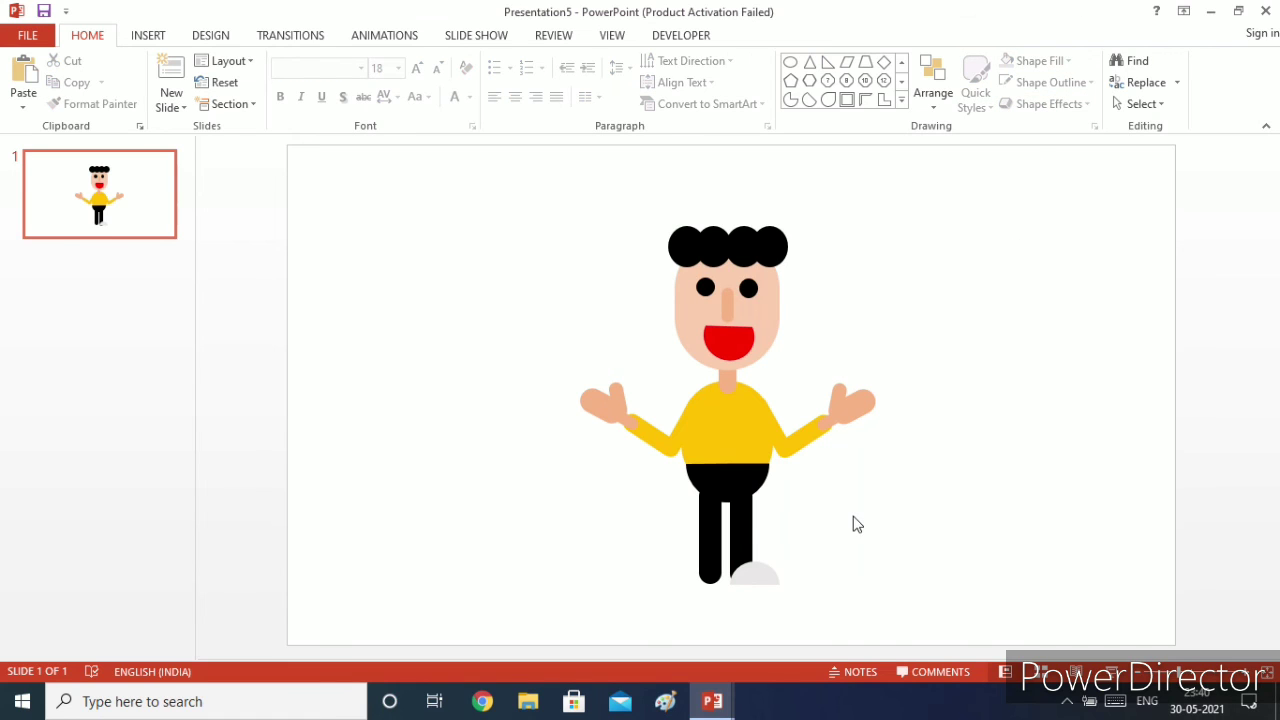
# Duplicate the gray foot and place the copy at the end of the other leg, level with the first foot.
pyautogui.click(754, 582)
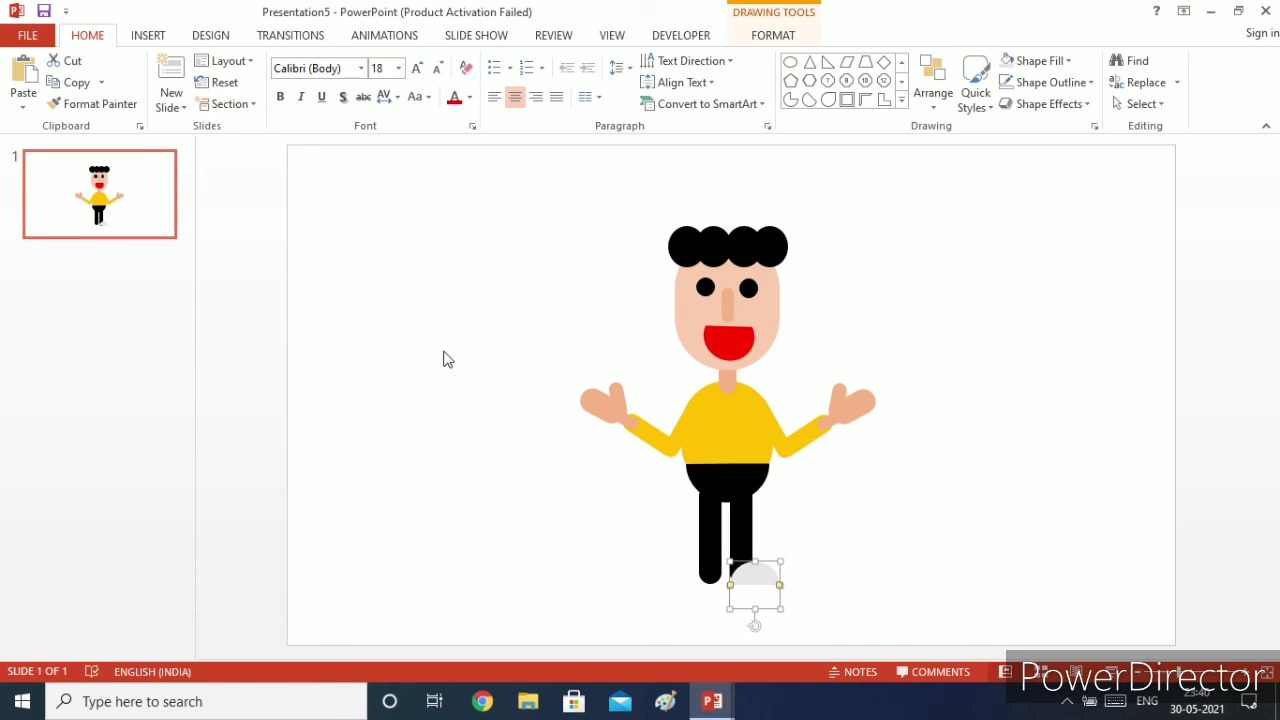
pyautogui.click(79, 88)
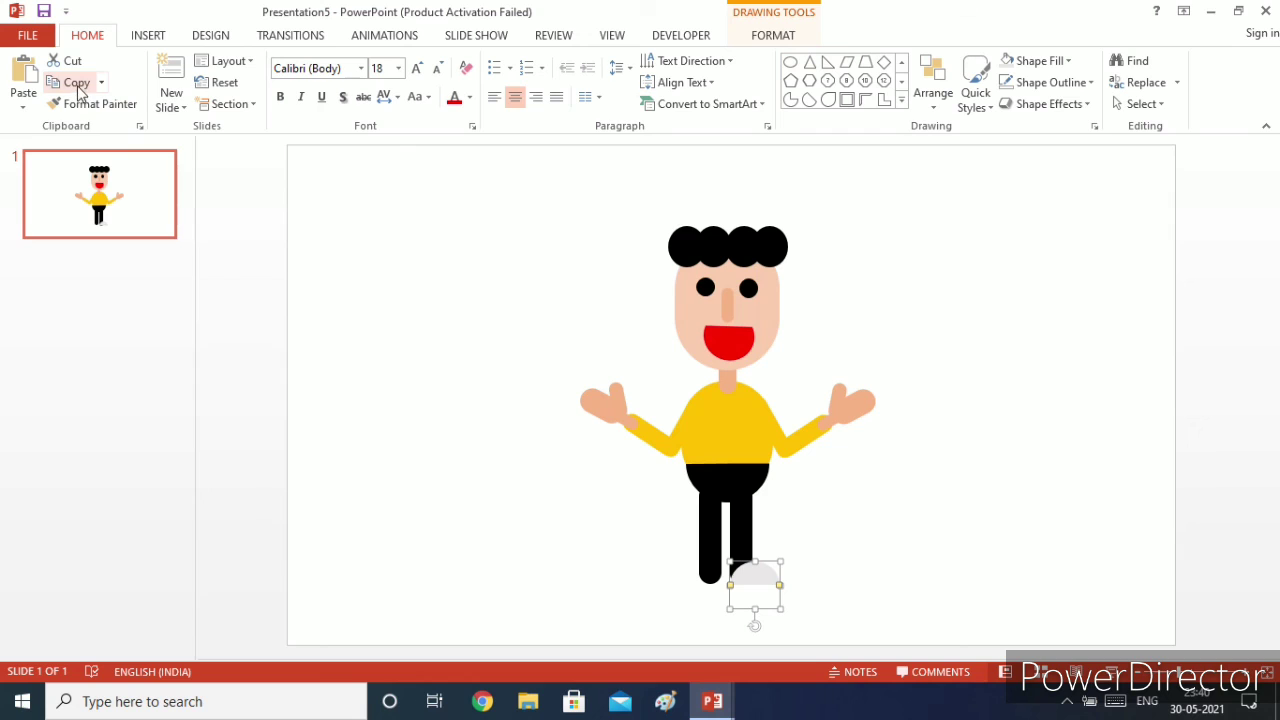
pyautogui.click(23, 78)
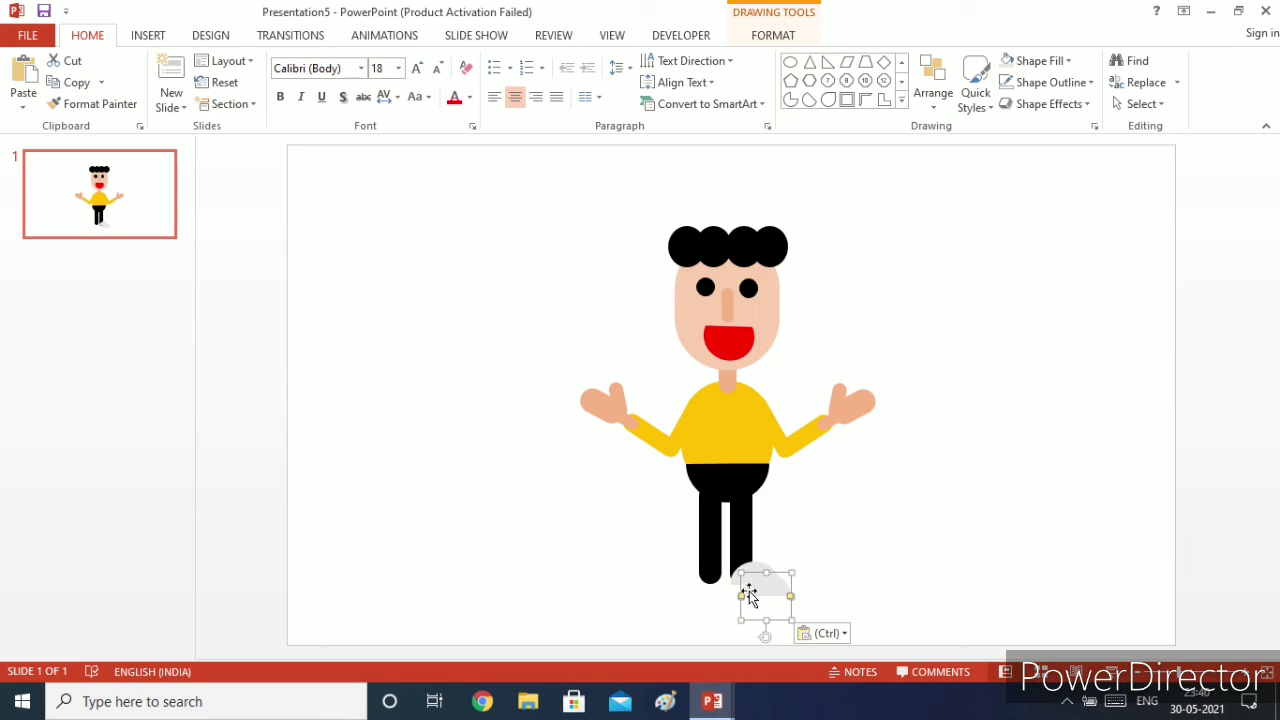
pyautogui.moveTo(740, 586); pyautogui.dragTo(700, 576)
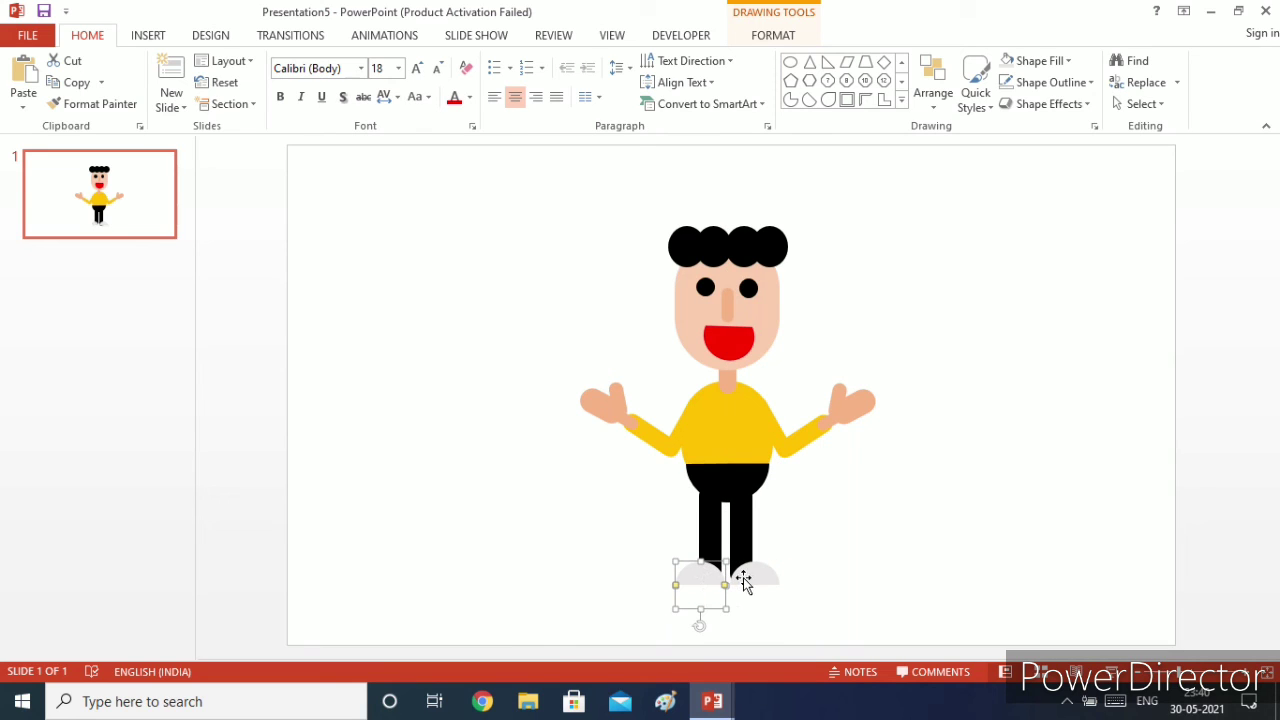
# Fill both feet with the orange theme colour.
pyautogui.keyDown('shift'); pyautogui.click(748, 582); pyautogui.keyUp('shift')
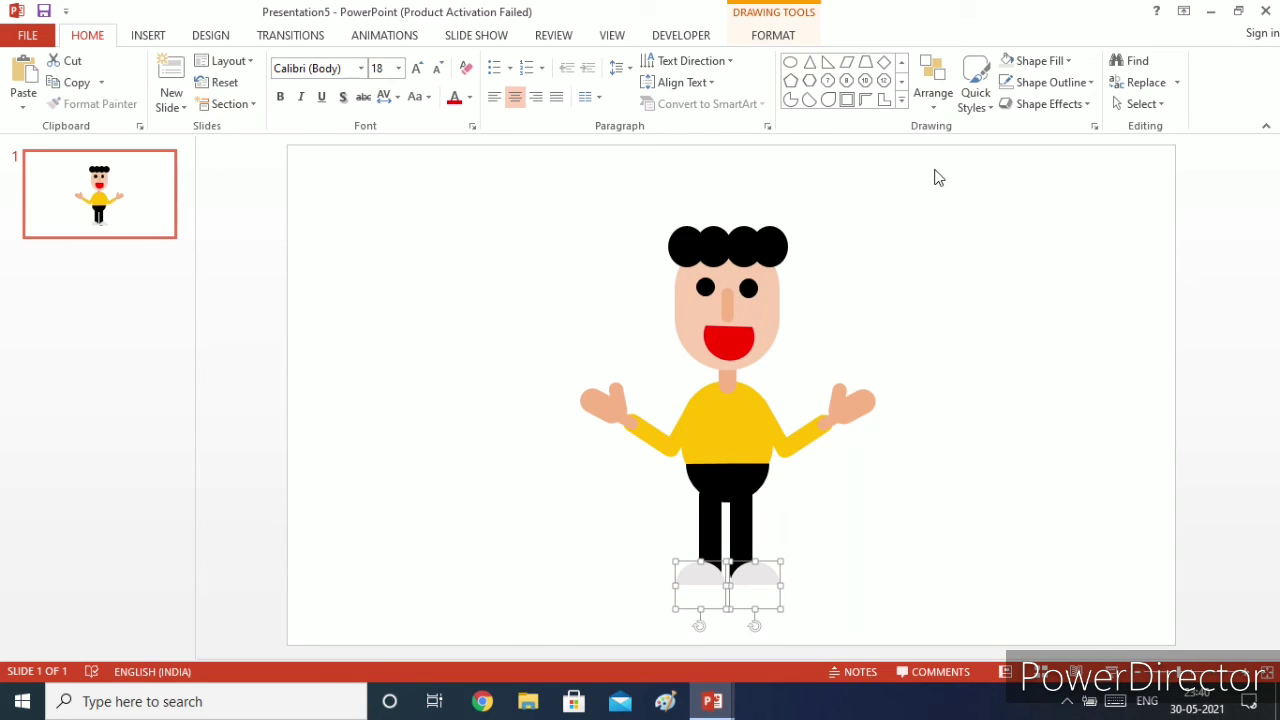
pyautogui.click(1040, 62)
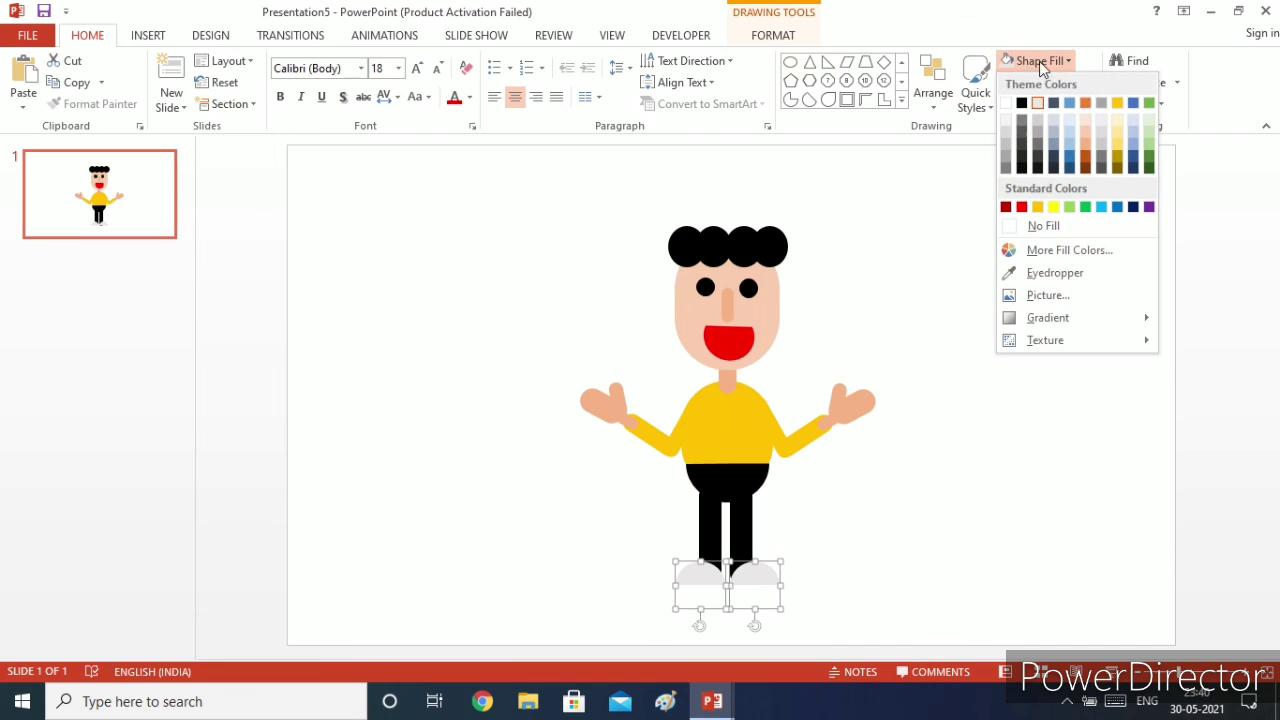
pyautogui.click(1086, 104)
pyautogui.click(1077, 360)
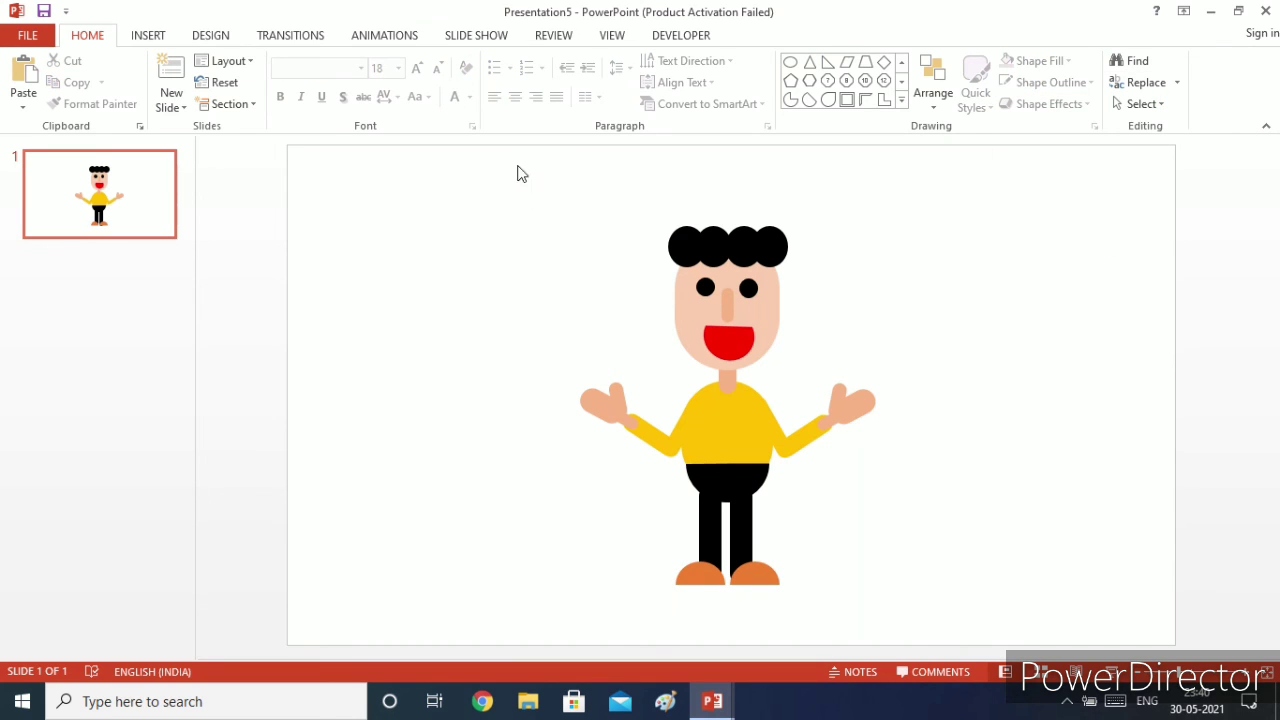
# Start the slide show to view the finished character full screen.
pyautogui.moveTo(517, 173)
pyautogui.mouseDown()
pyautogui.moveTo(800, 503)
pyautogui.moveTo(940, 638)
pyautogui.mouseUp()
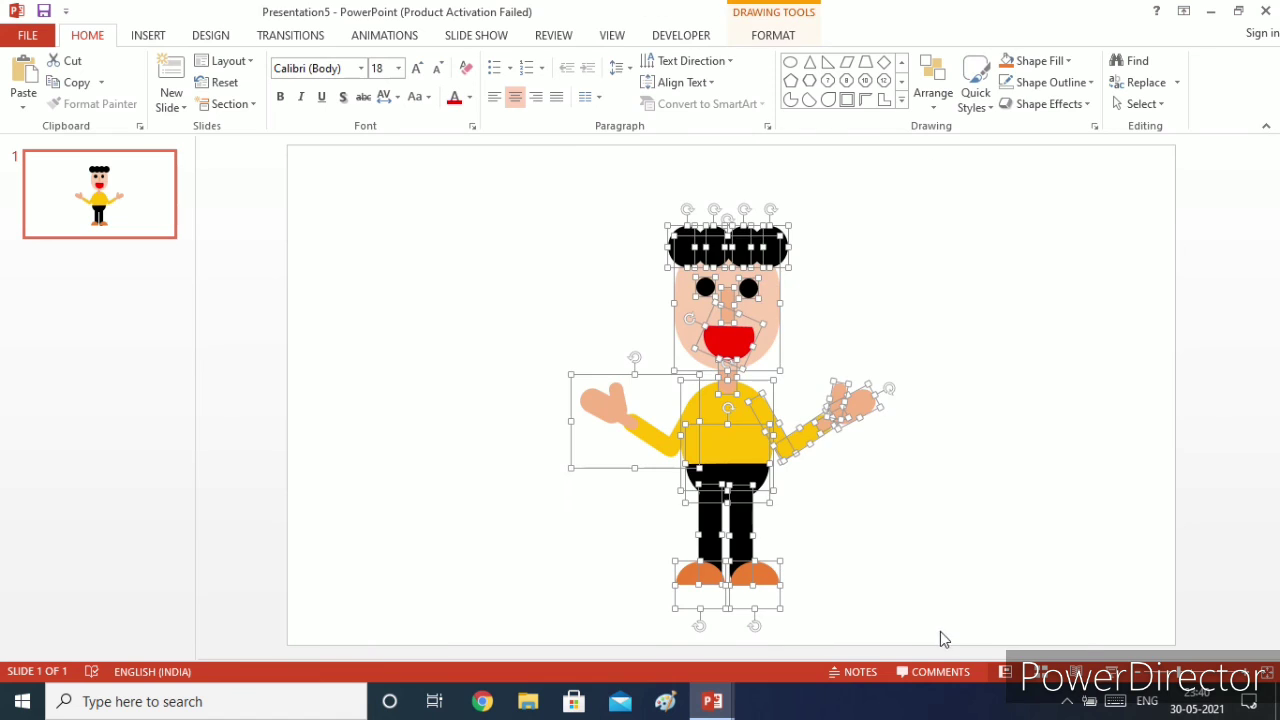
pyautogui.click(1080, 648)
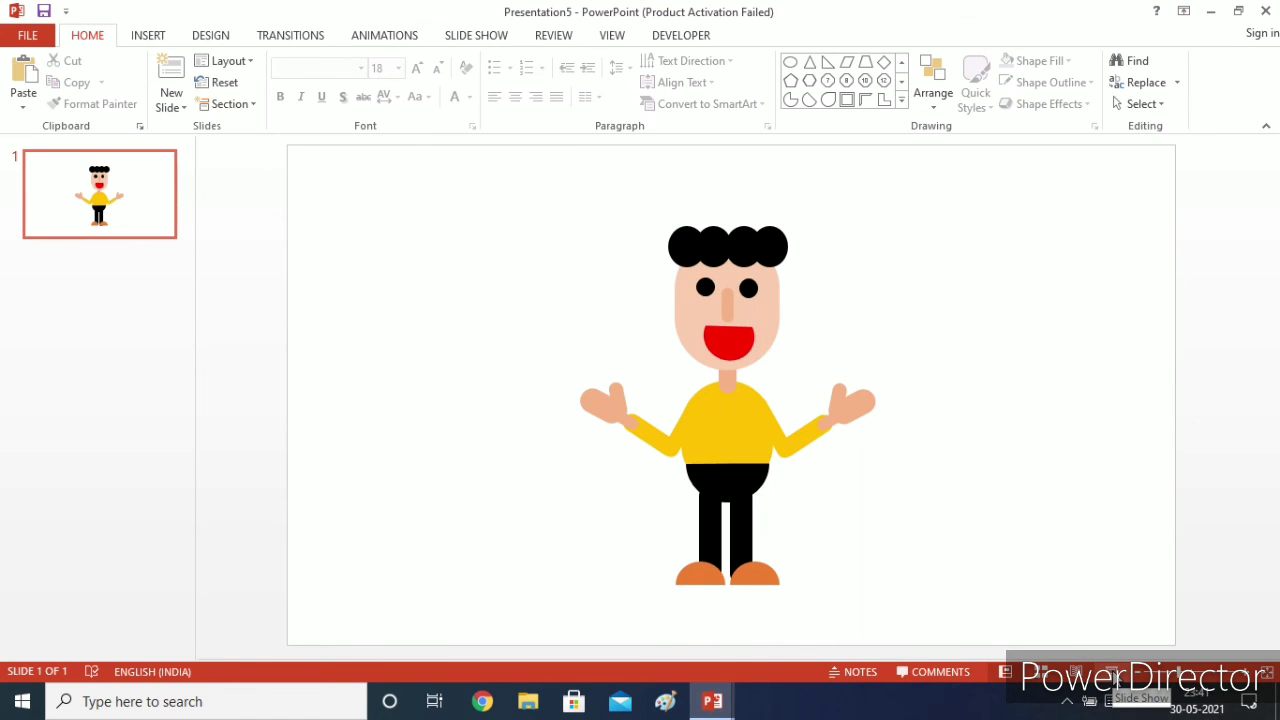
pyautogui.click(1112, 672)
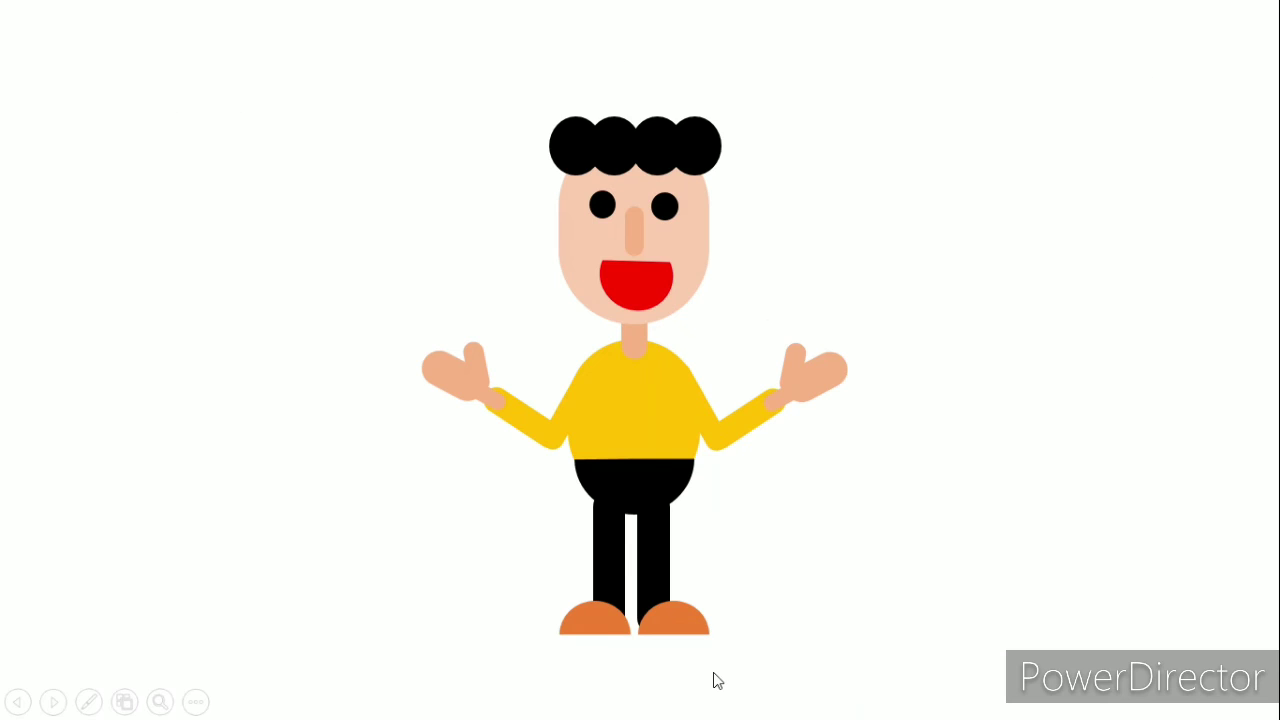